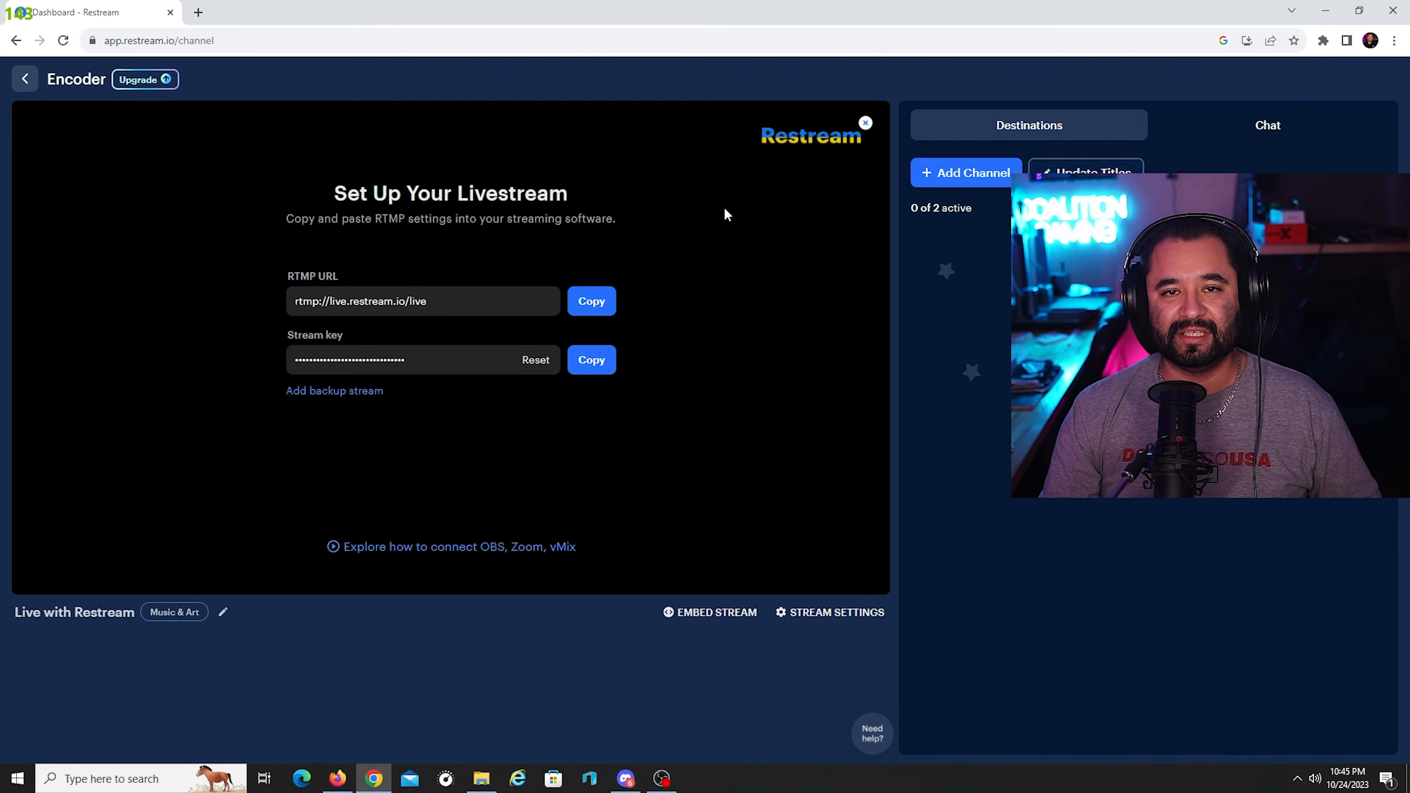
# - Add YouTube as a destination using the Channel option and authorize it with the second listed Google account
pyautogui.click(971, 173)
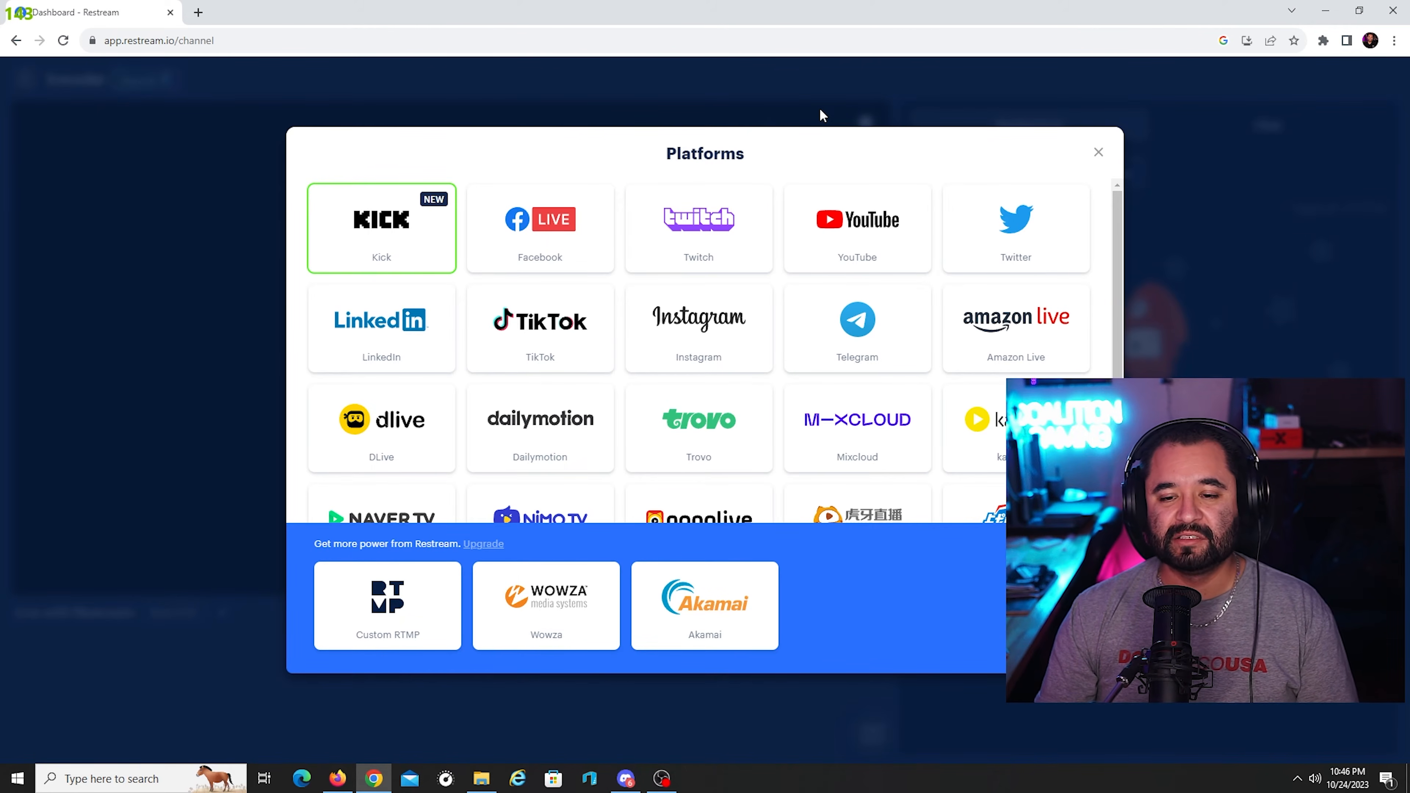
pyautogui.click(837, 246)
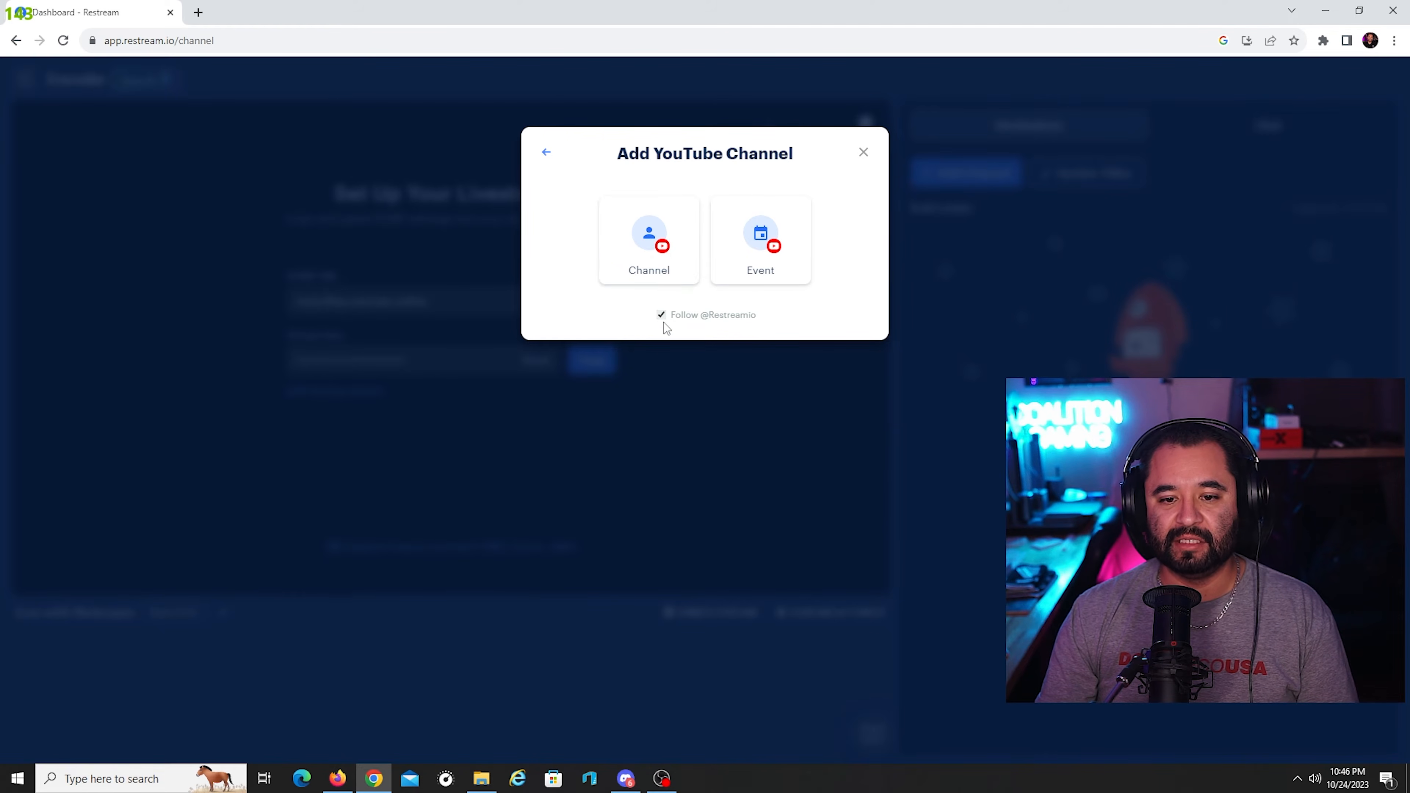
pyautogui.click(671, 267)
pyautogui.click(698, 192)
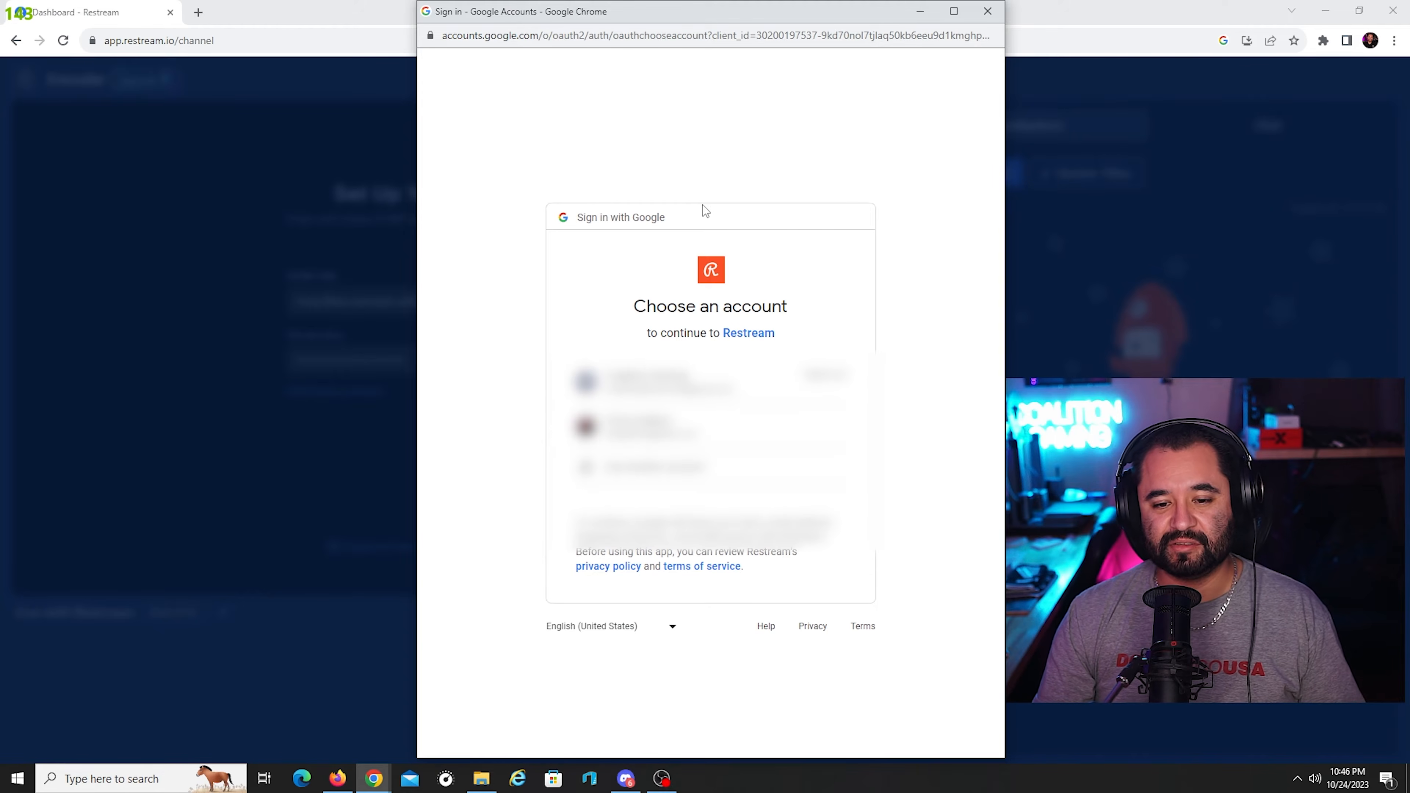
pyautogui.click(655, 426)
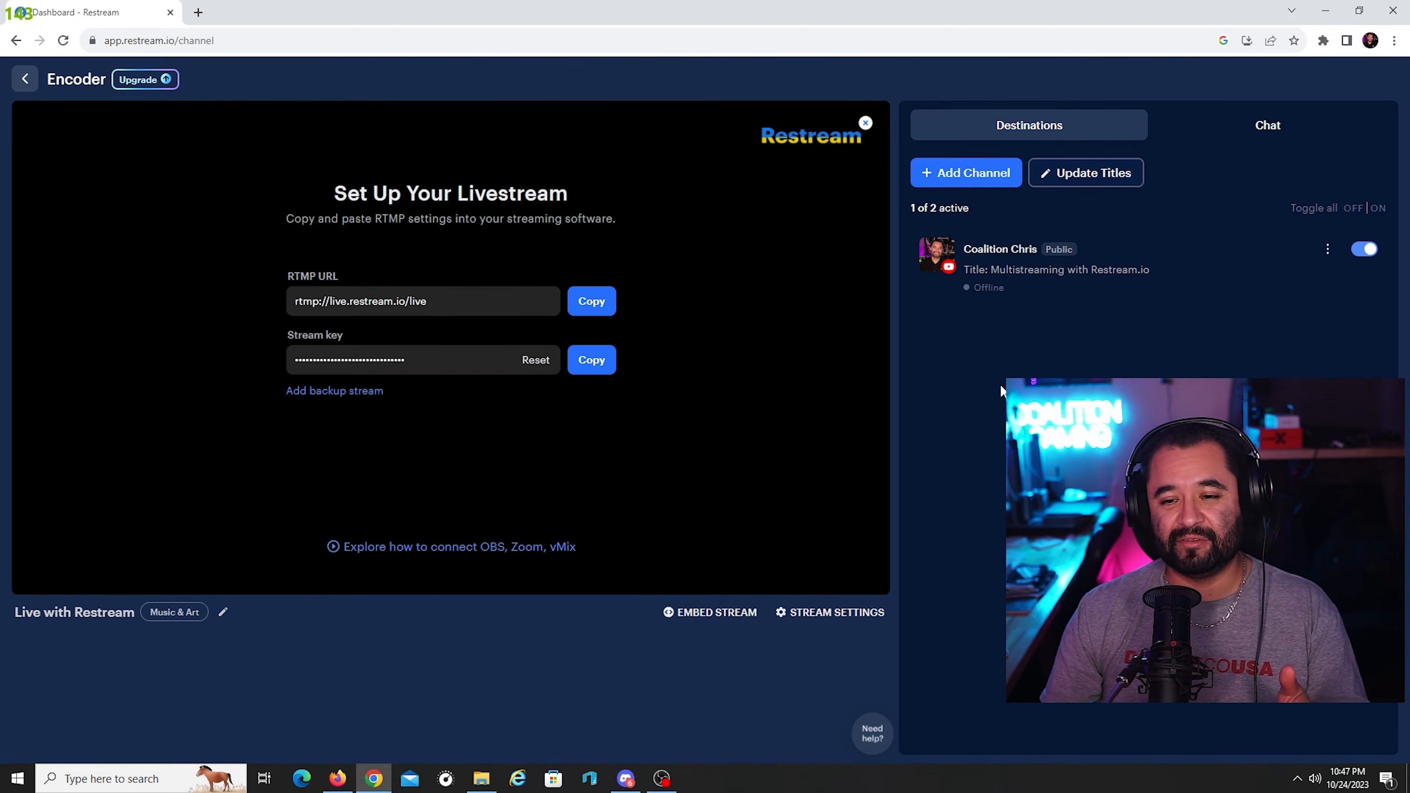
# - Start adding Twitch as a streaming destination and review the account permissions Restream.io requests
pyautogui.click(992, 174)
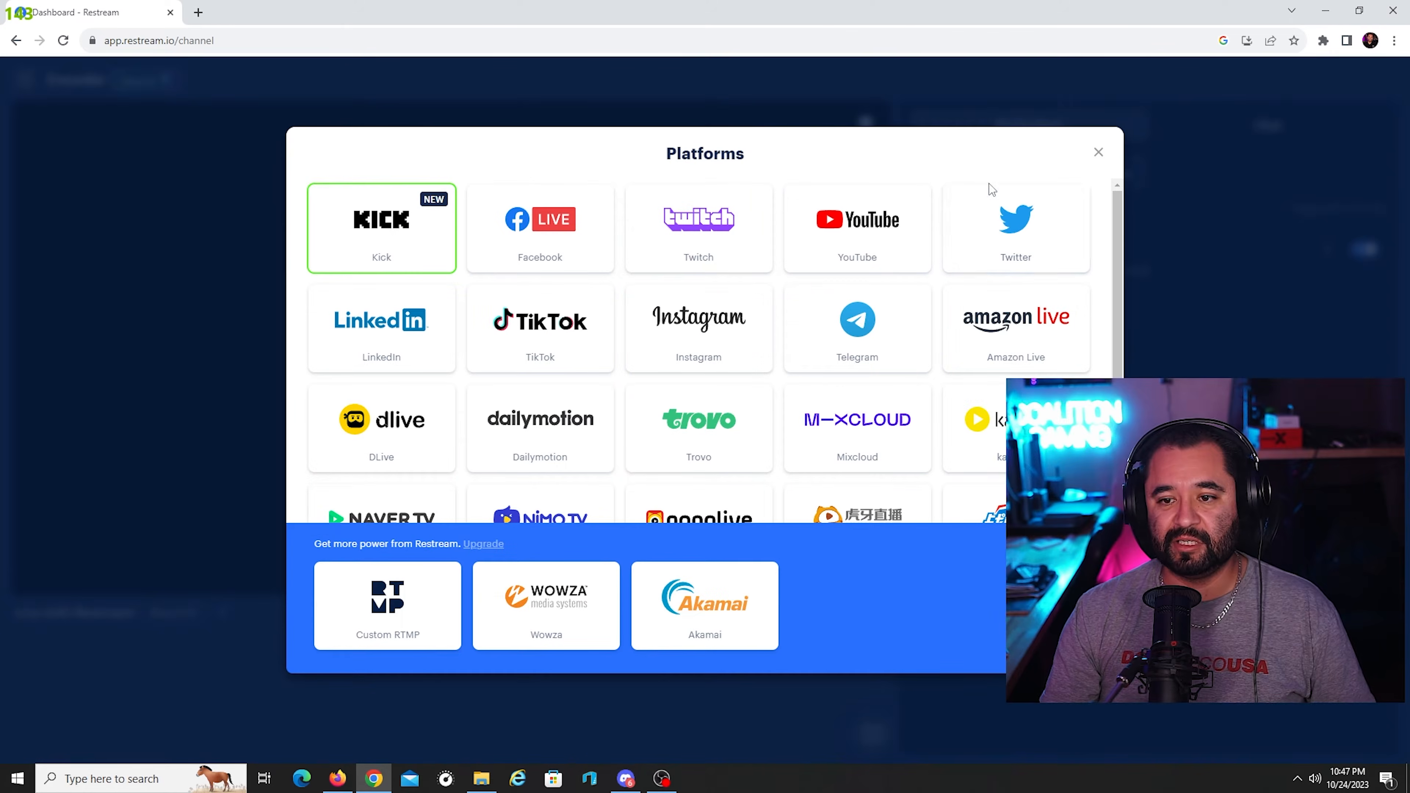
pyautogui.click(689, 233)
pyautogui.click(699, 192)
pyautogui.scroll(3, 720, 491)
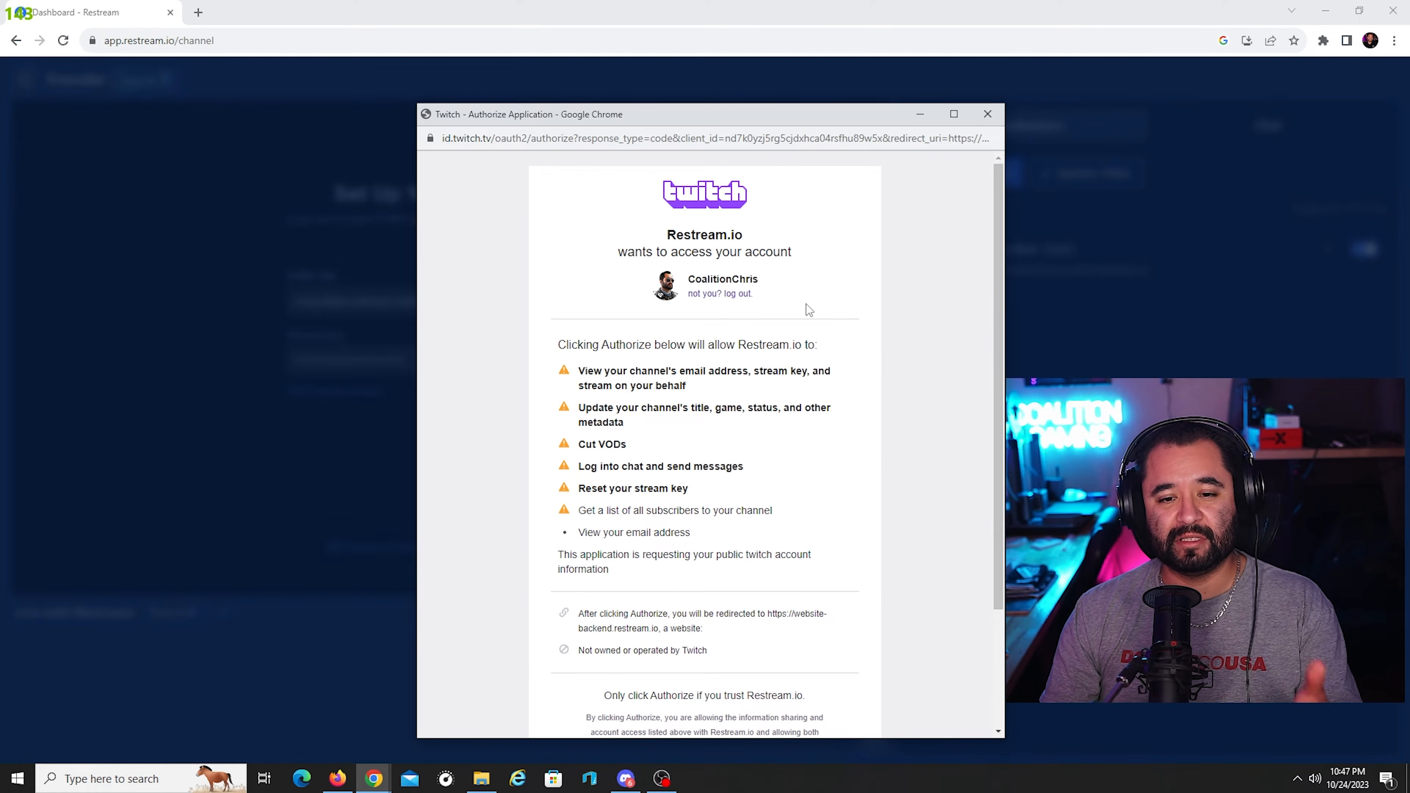
pyautogui.scroll(-3, 697, 524)
pyautogui.scroll(3, 744, 542)
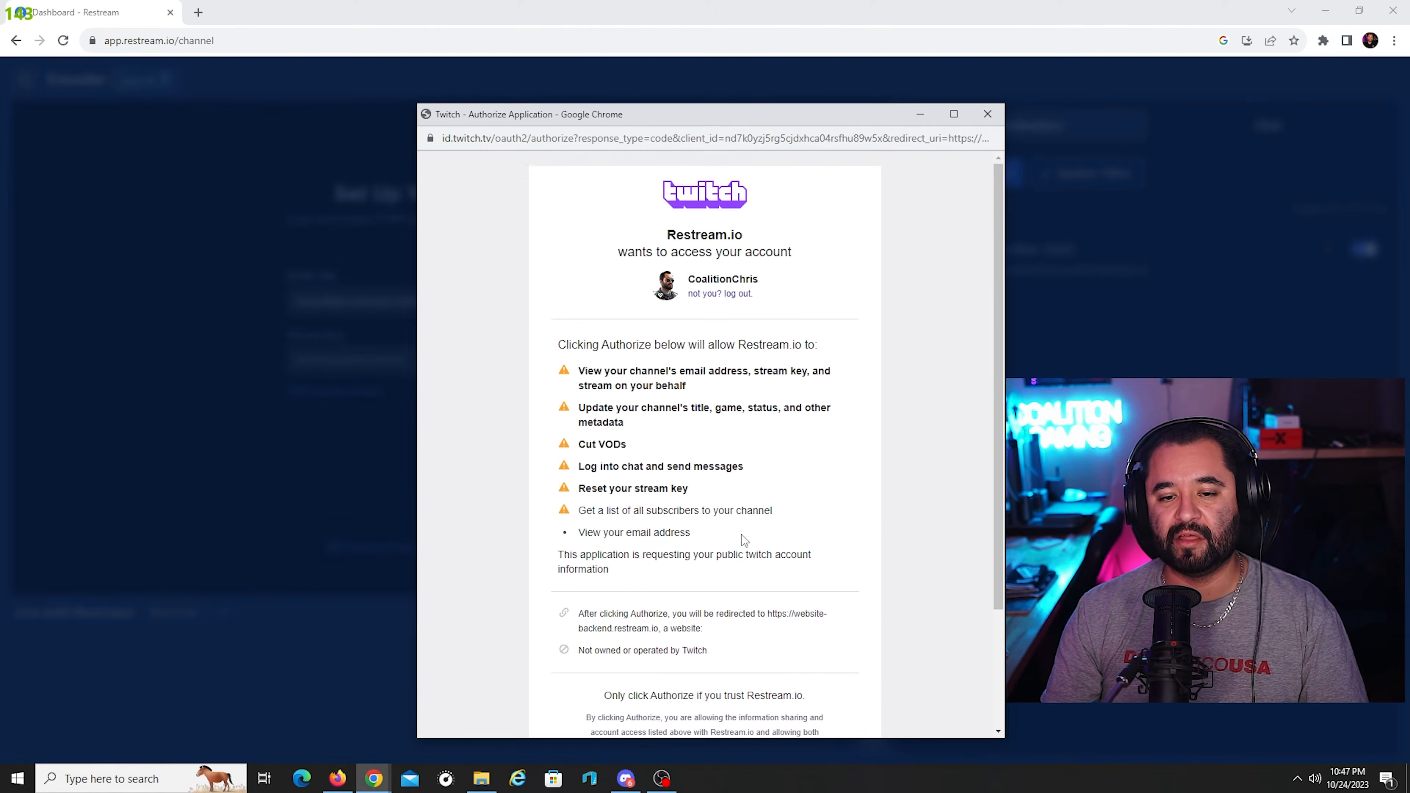
# - Switch the Twitch authorization to a different account and authorize Restream.io to access it
pyautogui.click(733, 294)
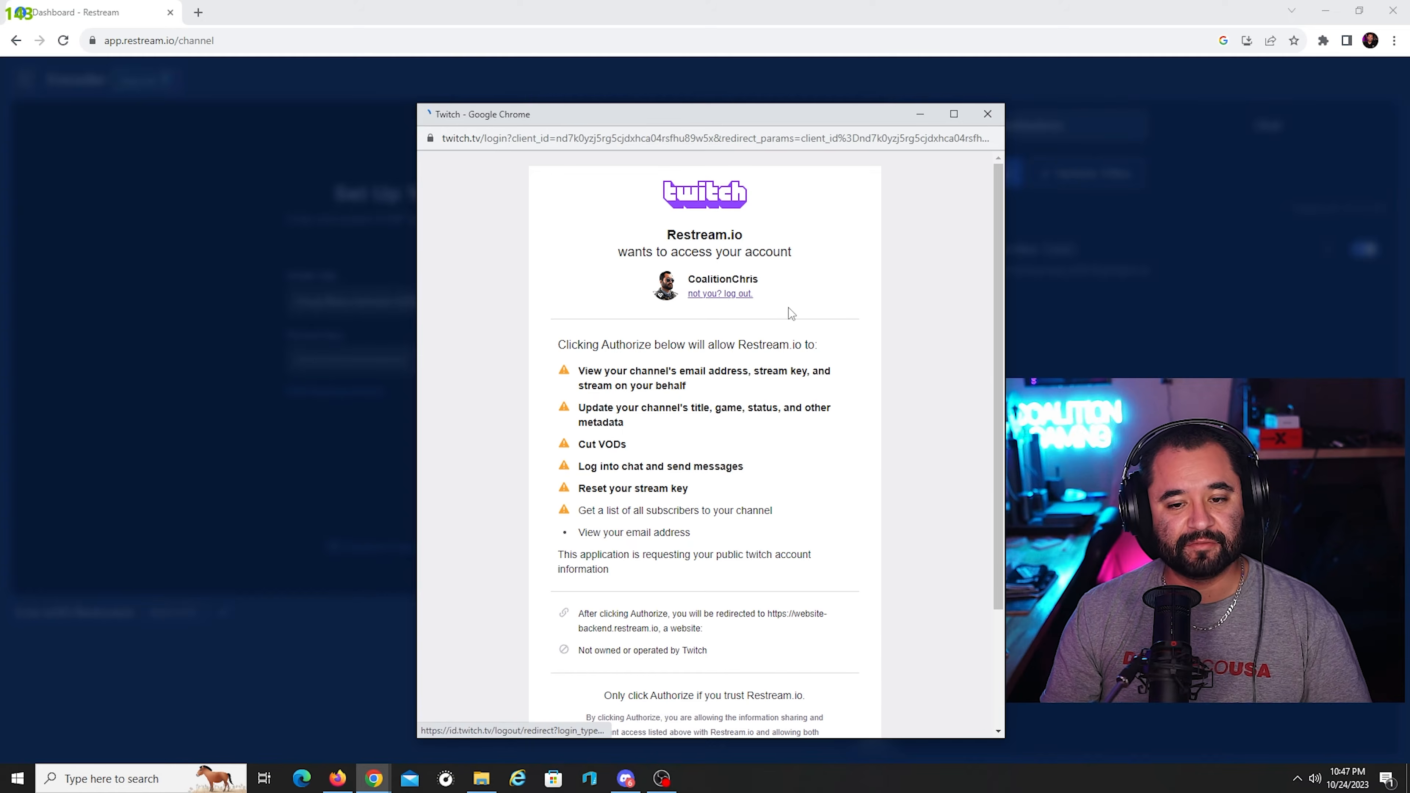
pyautogui.click(656, 452)
pyautogui.click(956, 233)
pyautogui.click(690, 287)
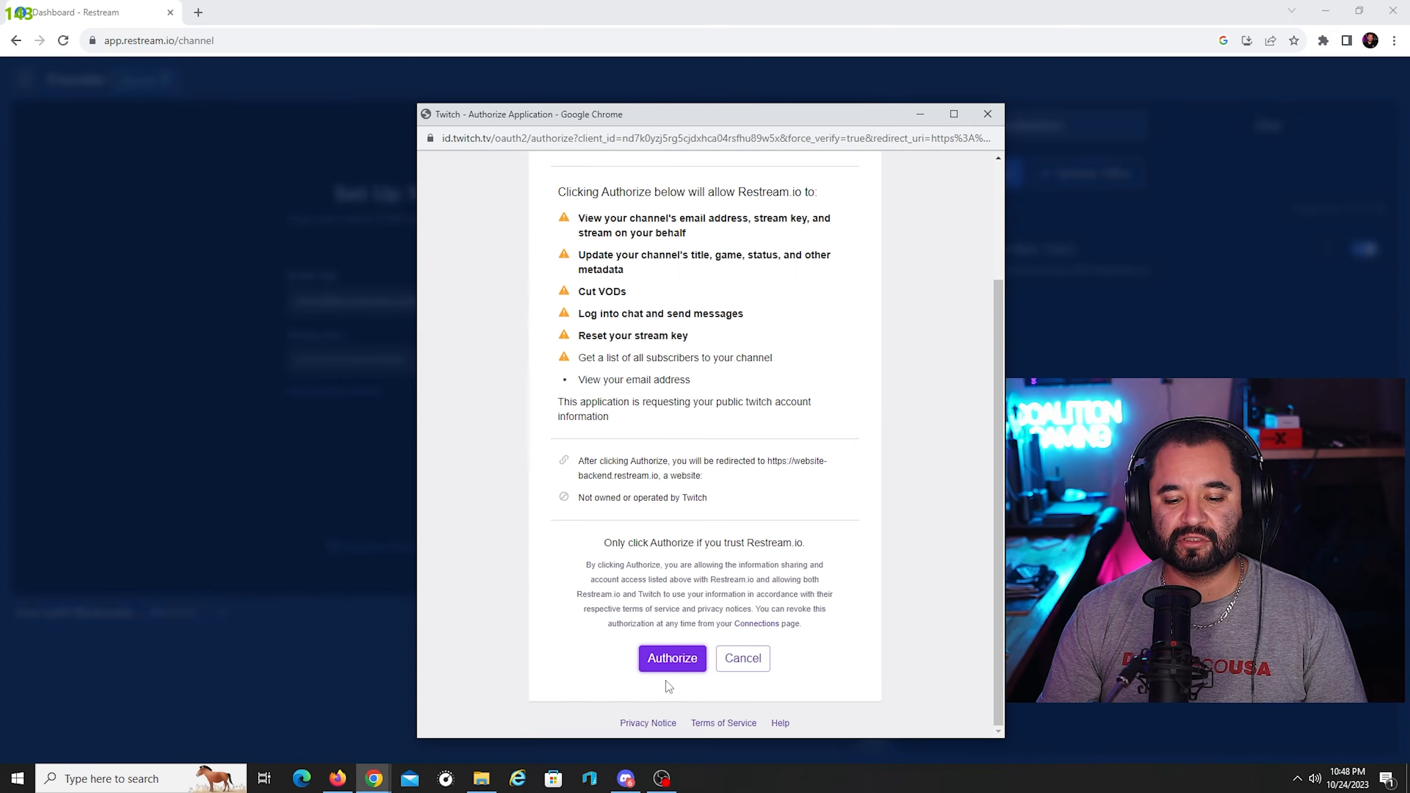
pyautogui.click(669, 658)
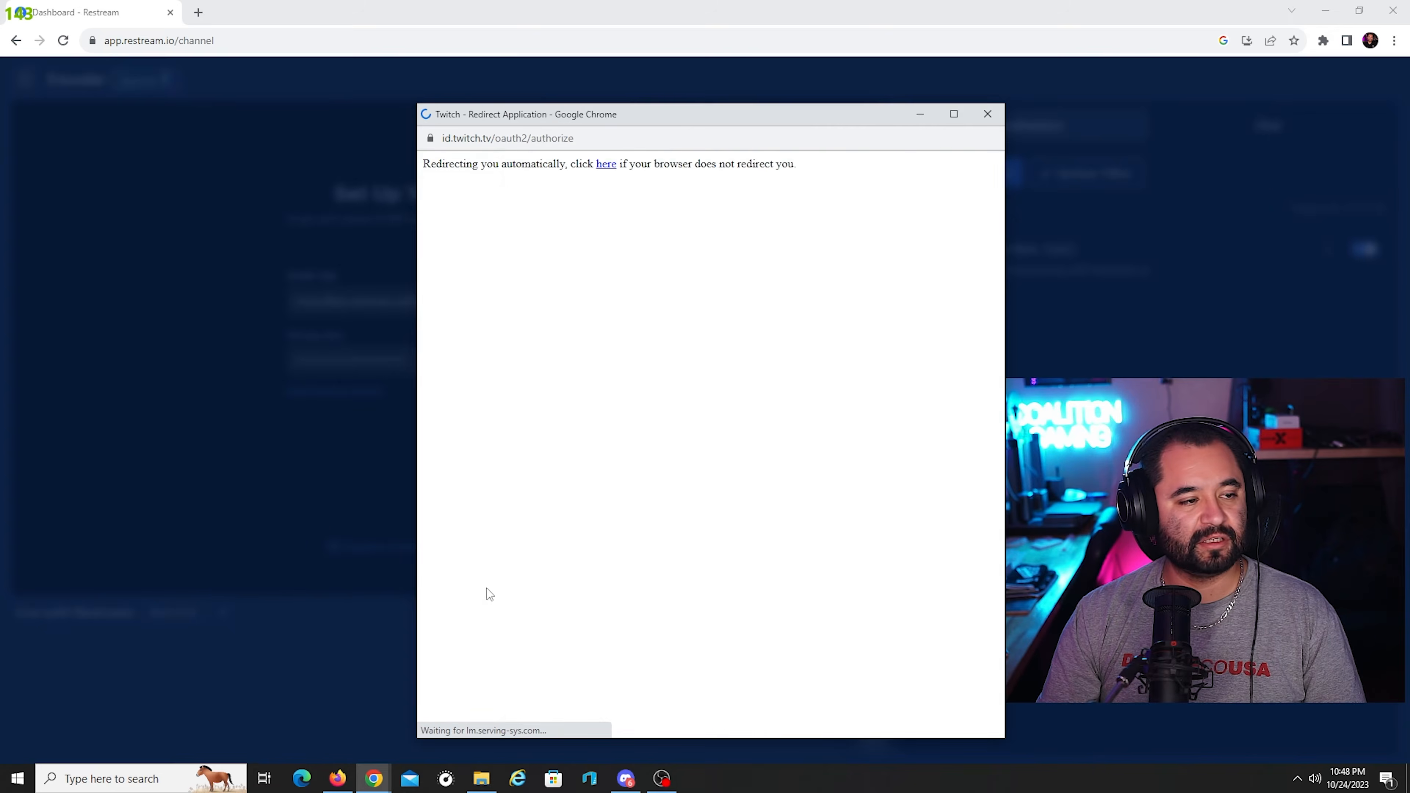
pyautogui.hotkey('alt', 'Tab')
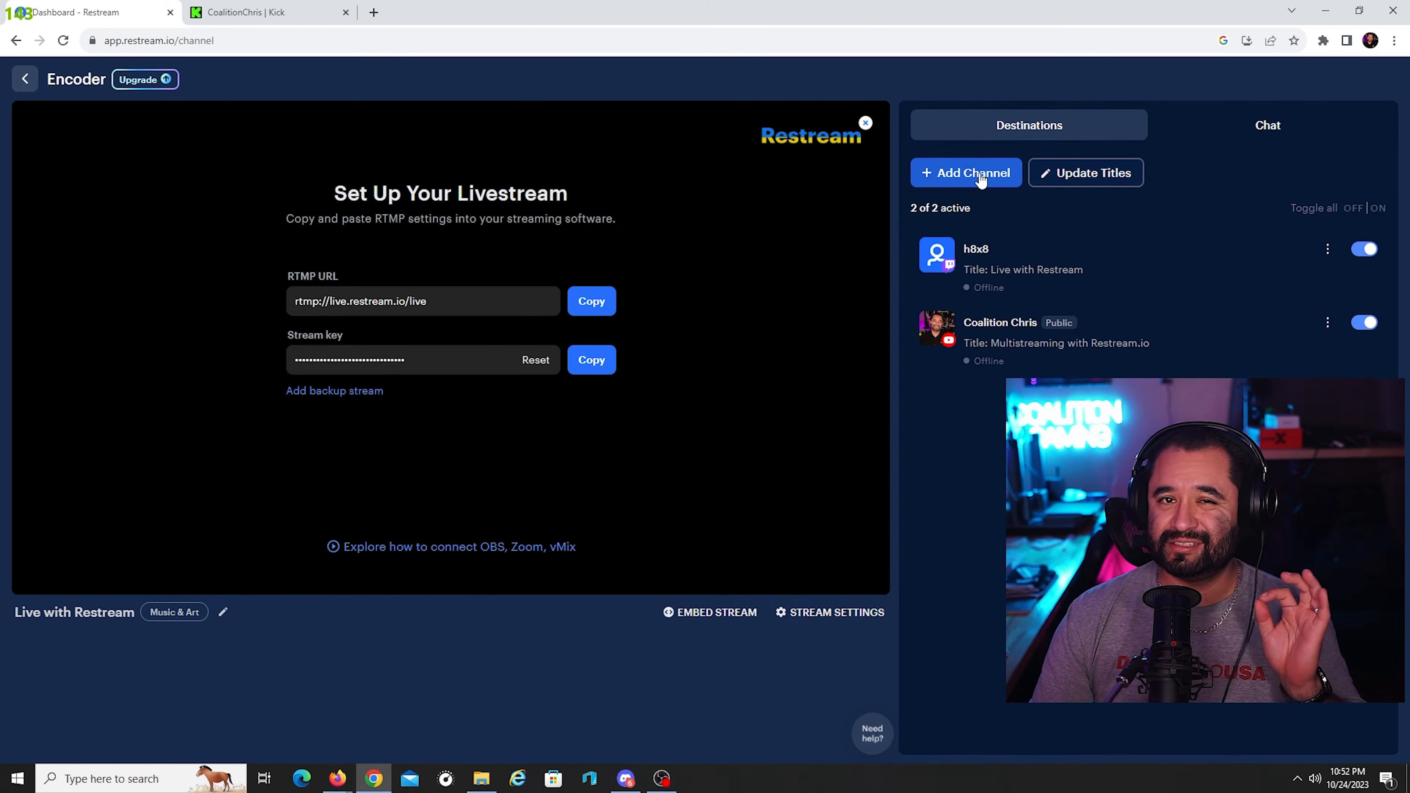
# - Start adding a Kick destination and enter the Kick channel's URL
pyautogui.click(980, 176)
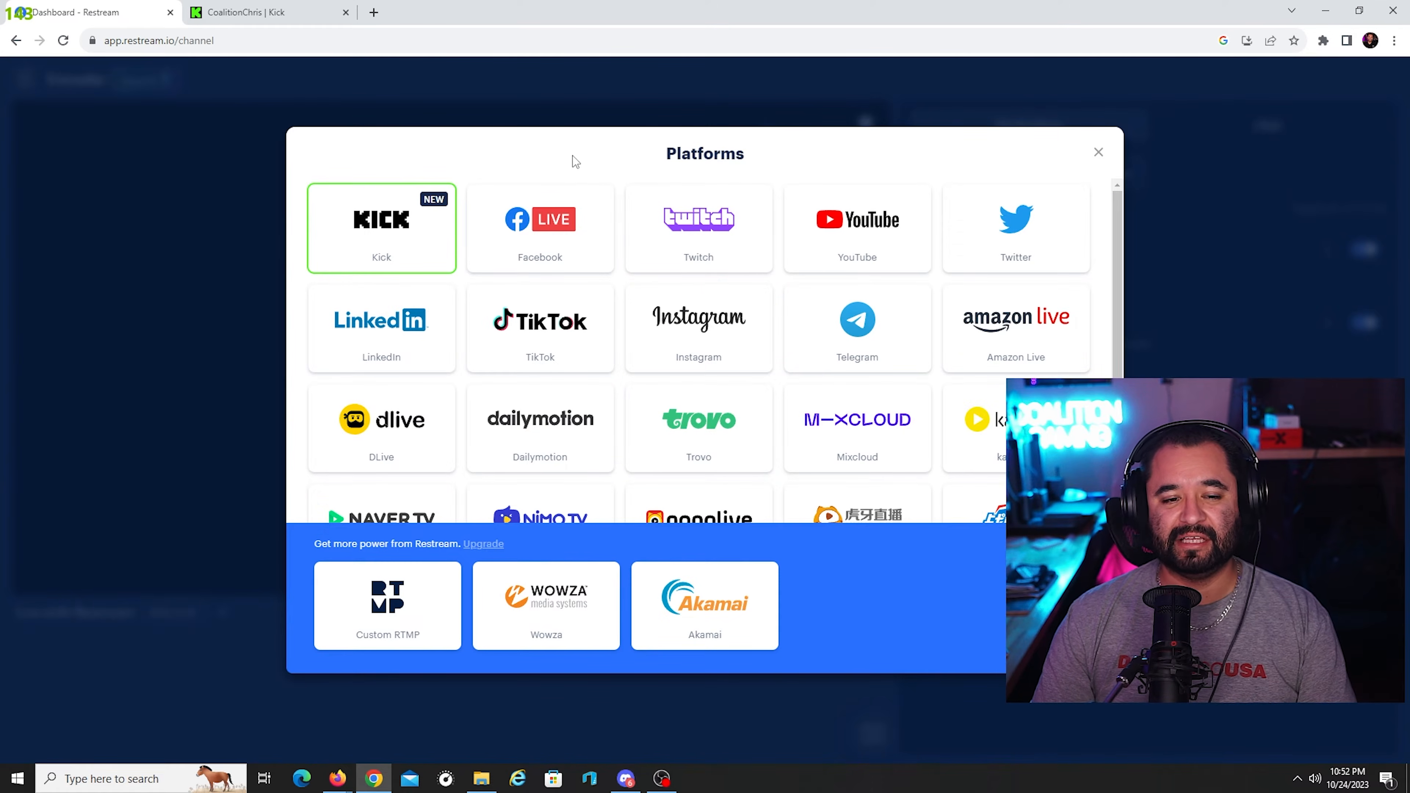
pyautogui.click(378, 261)
pyautogui.click(714, 214)
pyautogui.write('https://kick.com/CoalitionChris')
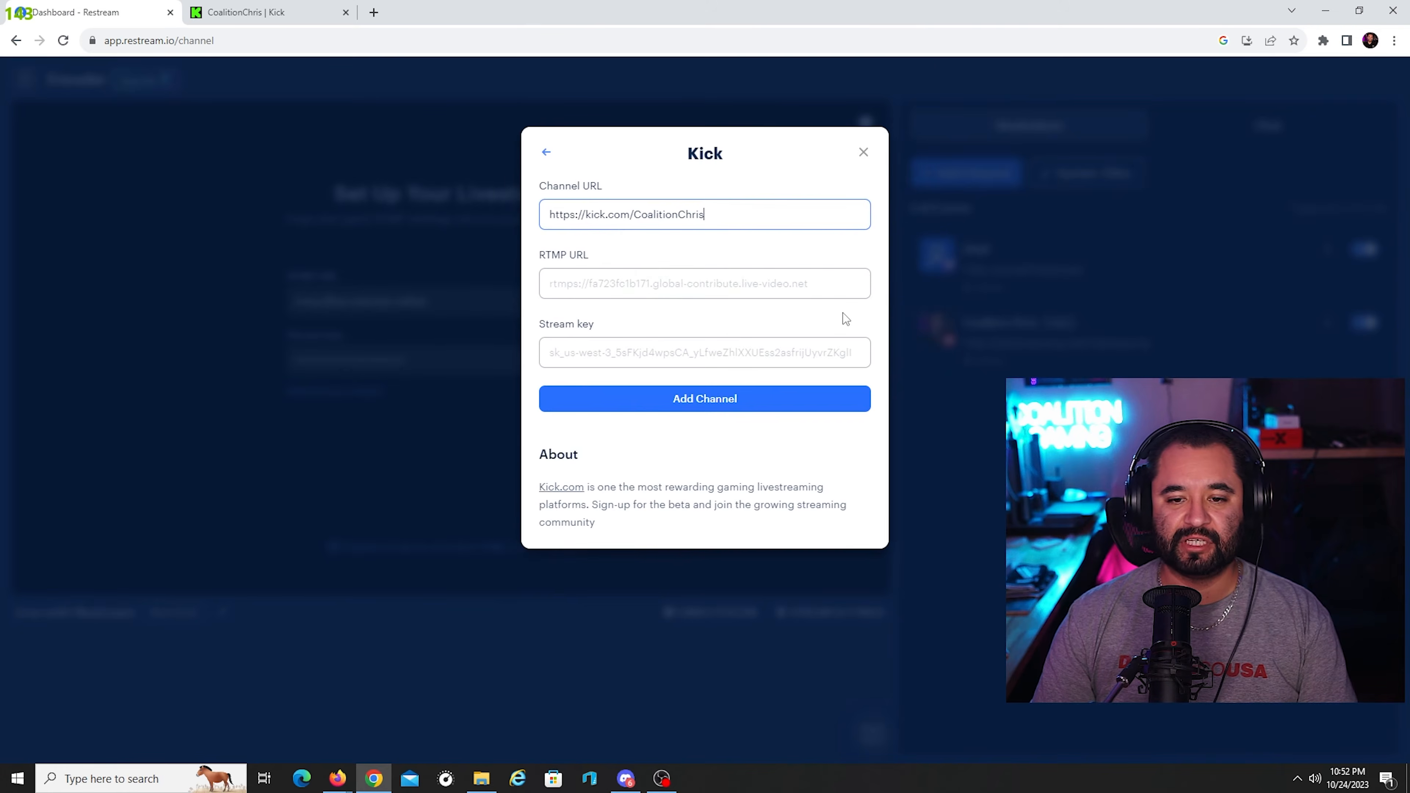
pyautogui.click(714, 260)
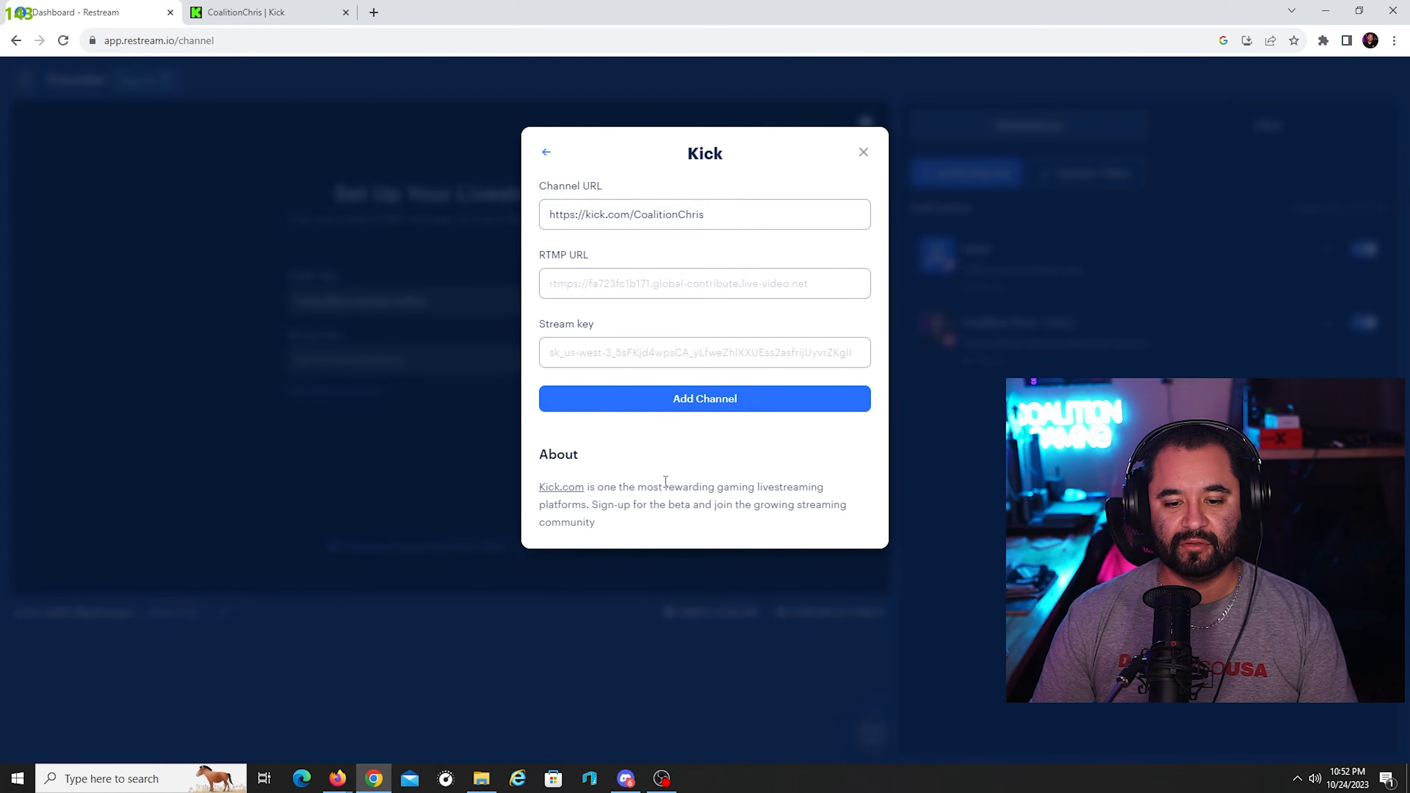
# - Copy the stream URL from the Kick Creator Dashboard in Firefox and paste it as the Kick destination's RTMP URL
pyautogui.click(645, 284)
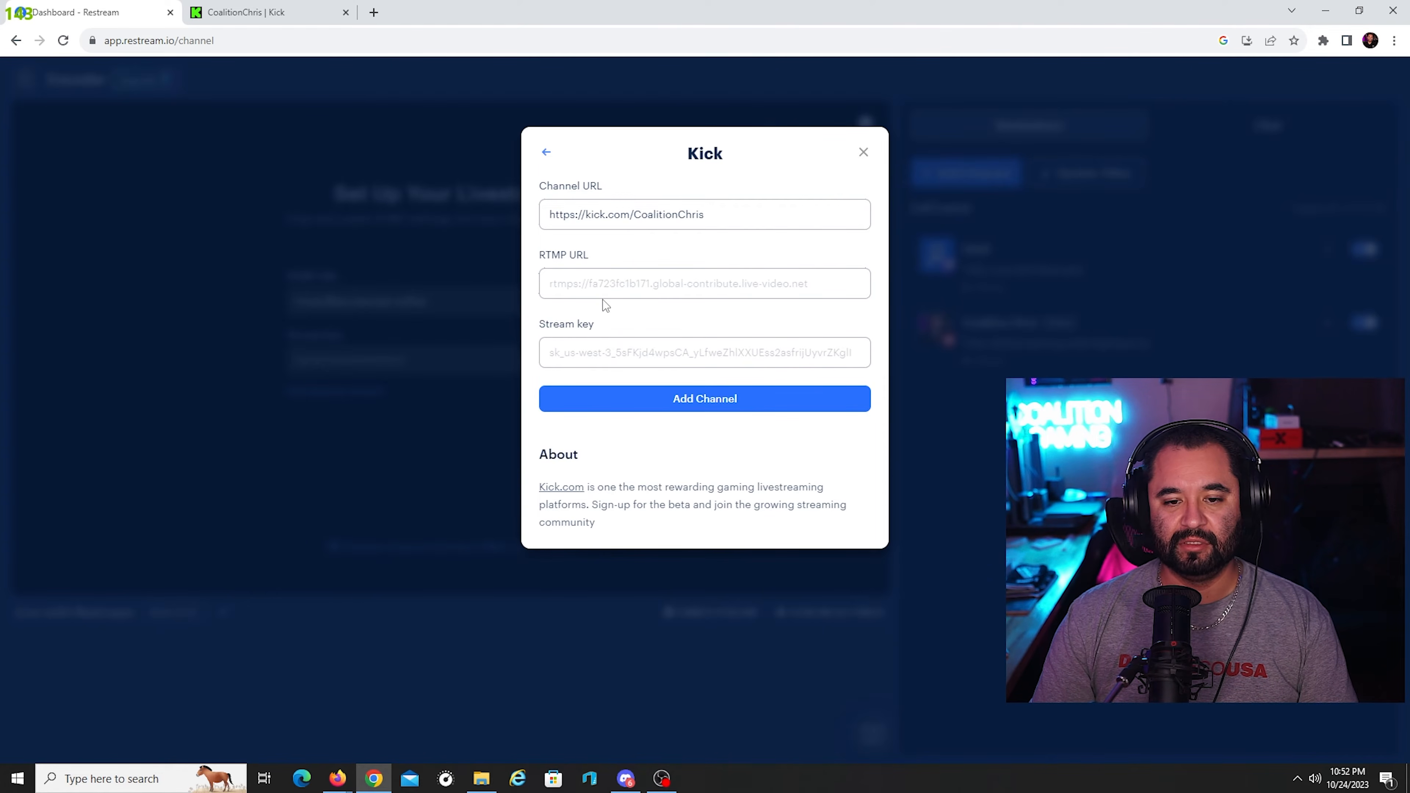
pyautogui.hotkey('alt', 'Tab')
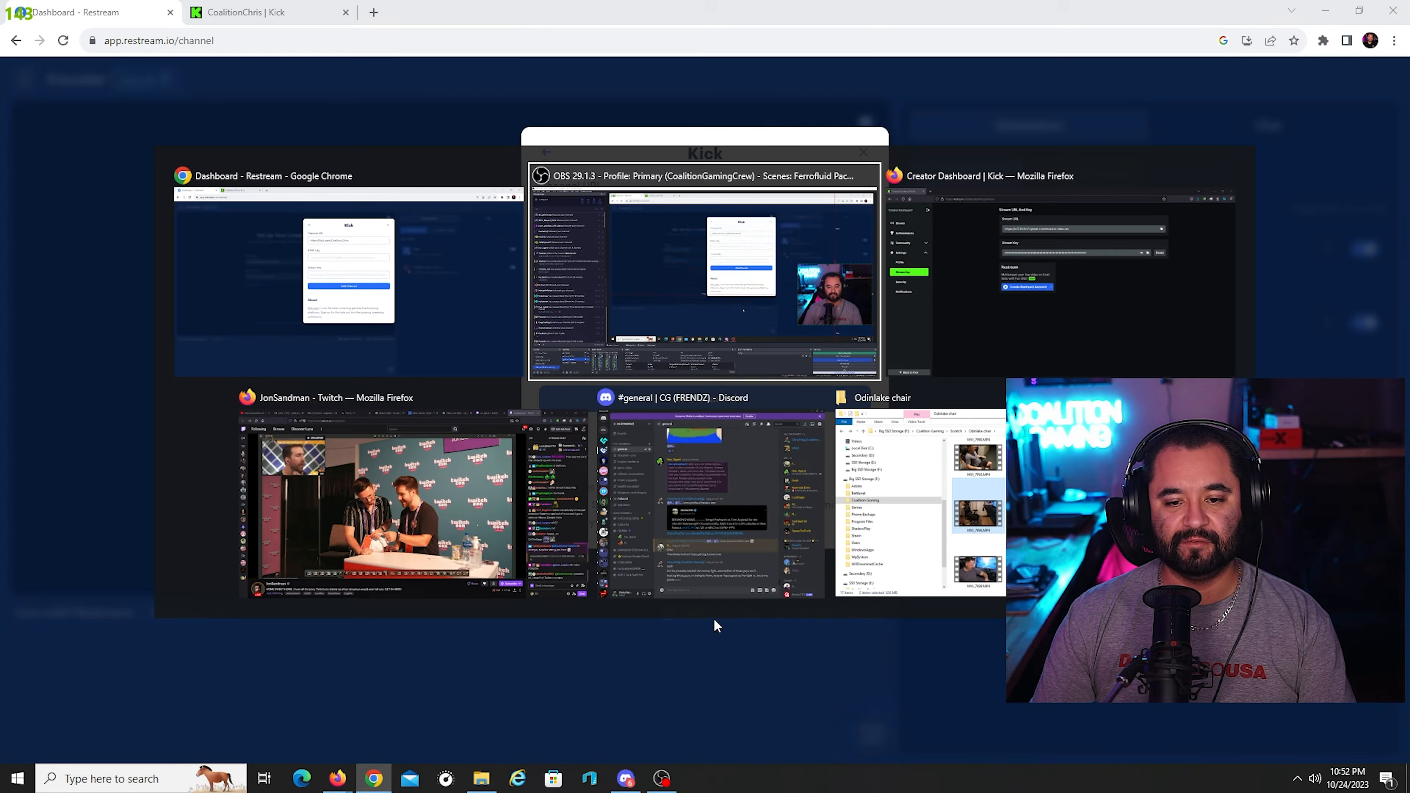
pyautogui.hotkey('alt', 'Tab')
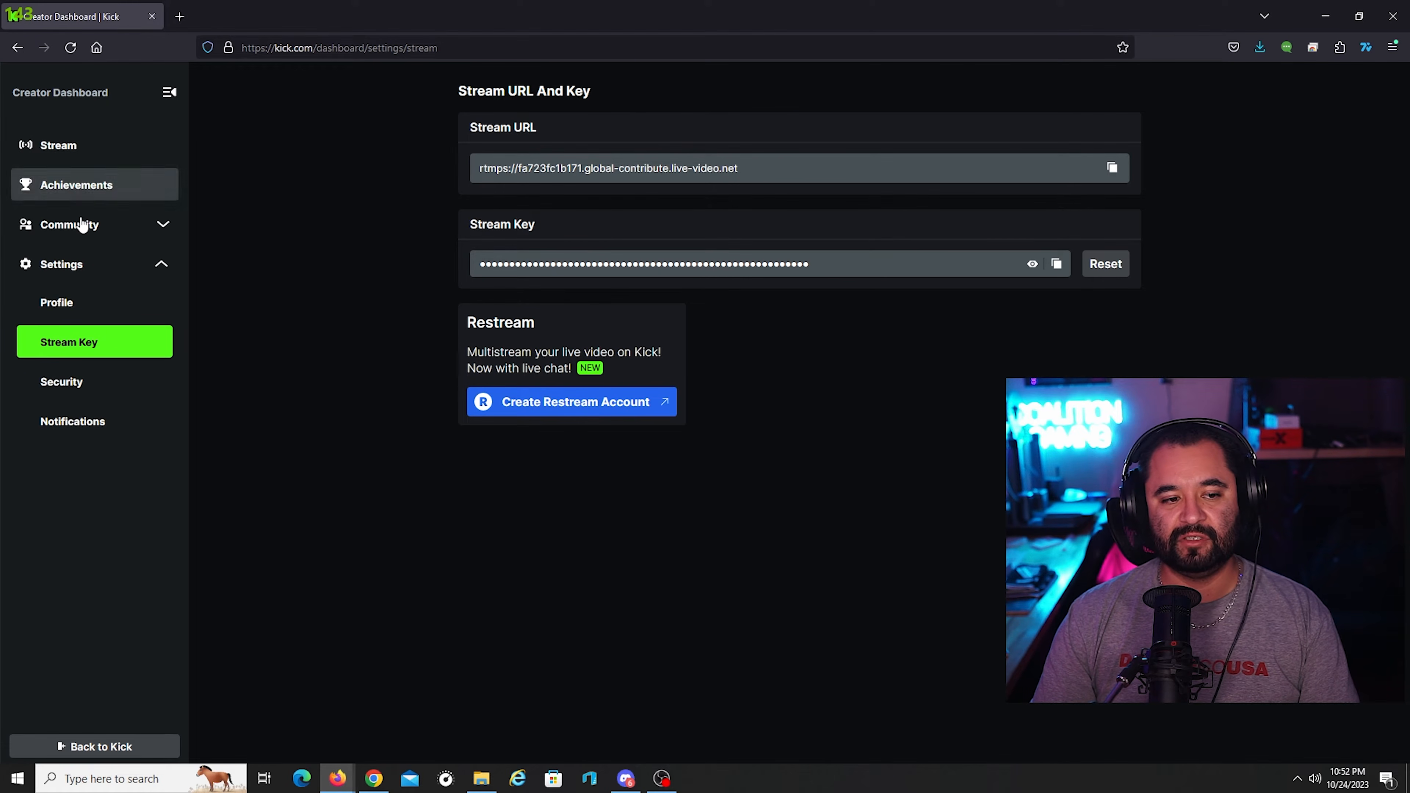
pyautogui.click(1112, 168)
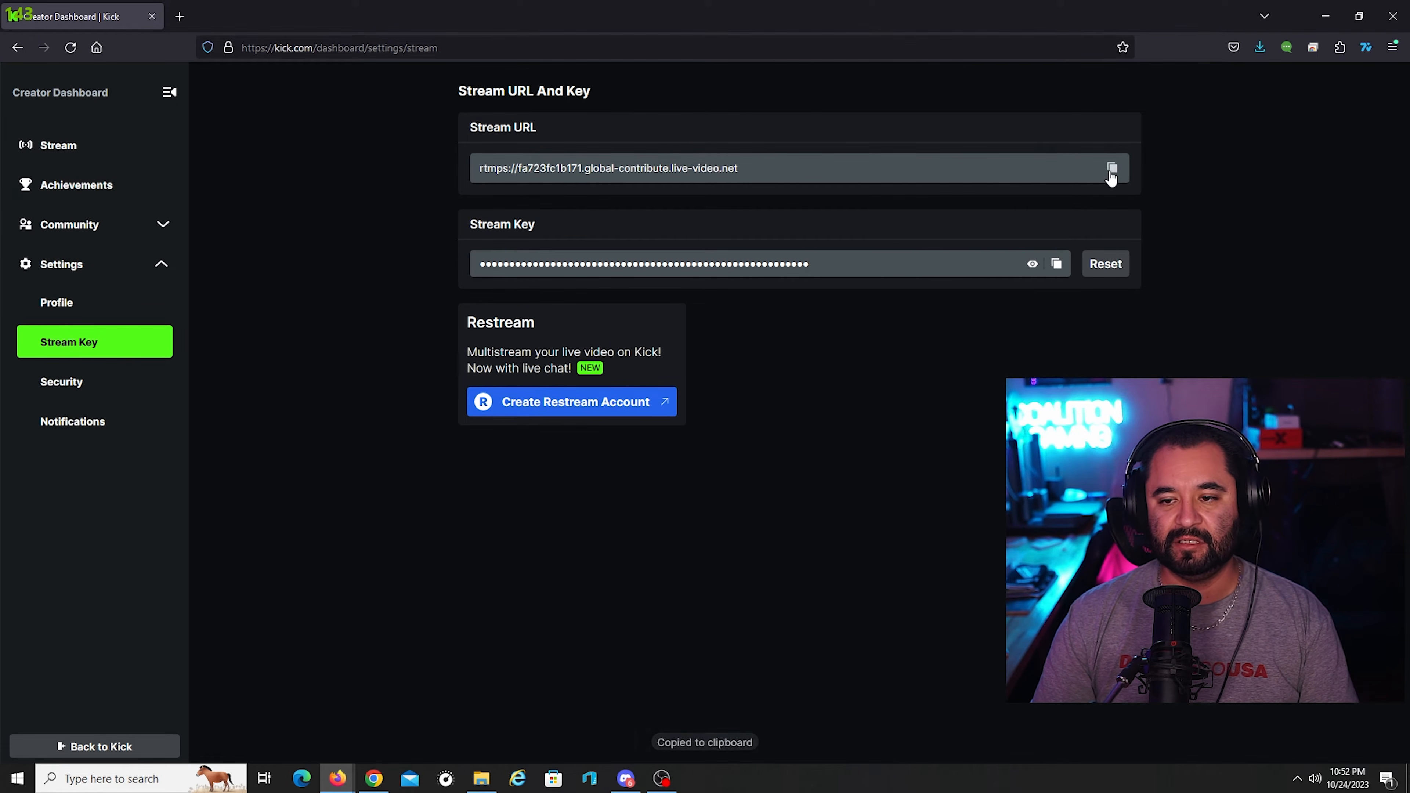
pyautogui.hotkey('alt', 'Tab')
pyautogui.click(611, 280)
pyautogui.hotkey('ctrl', 'v')
# - Copy the stream key from the Kick dashboard, paste it as the Kick destination's stream key, and add the channel
pyautogui.hotkey('alt', 'Tab')
pyautogui.click(1056, 265)
pyautogui.hotkey('alt', 'Tab')
pyautogui.click(839, 353)
pyautogui.hotkey('ctrl', 'v')
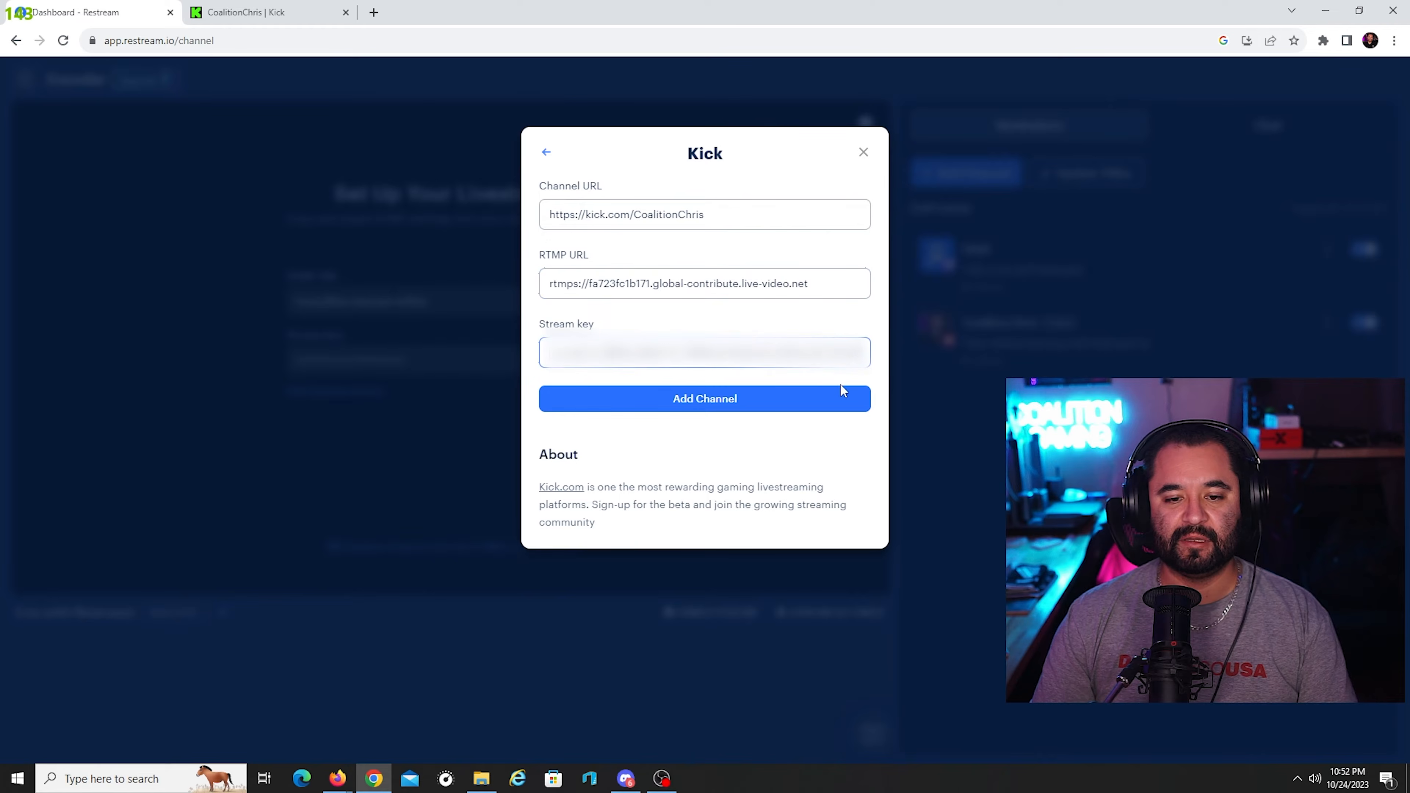
pyautogui.click(686, 408)
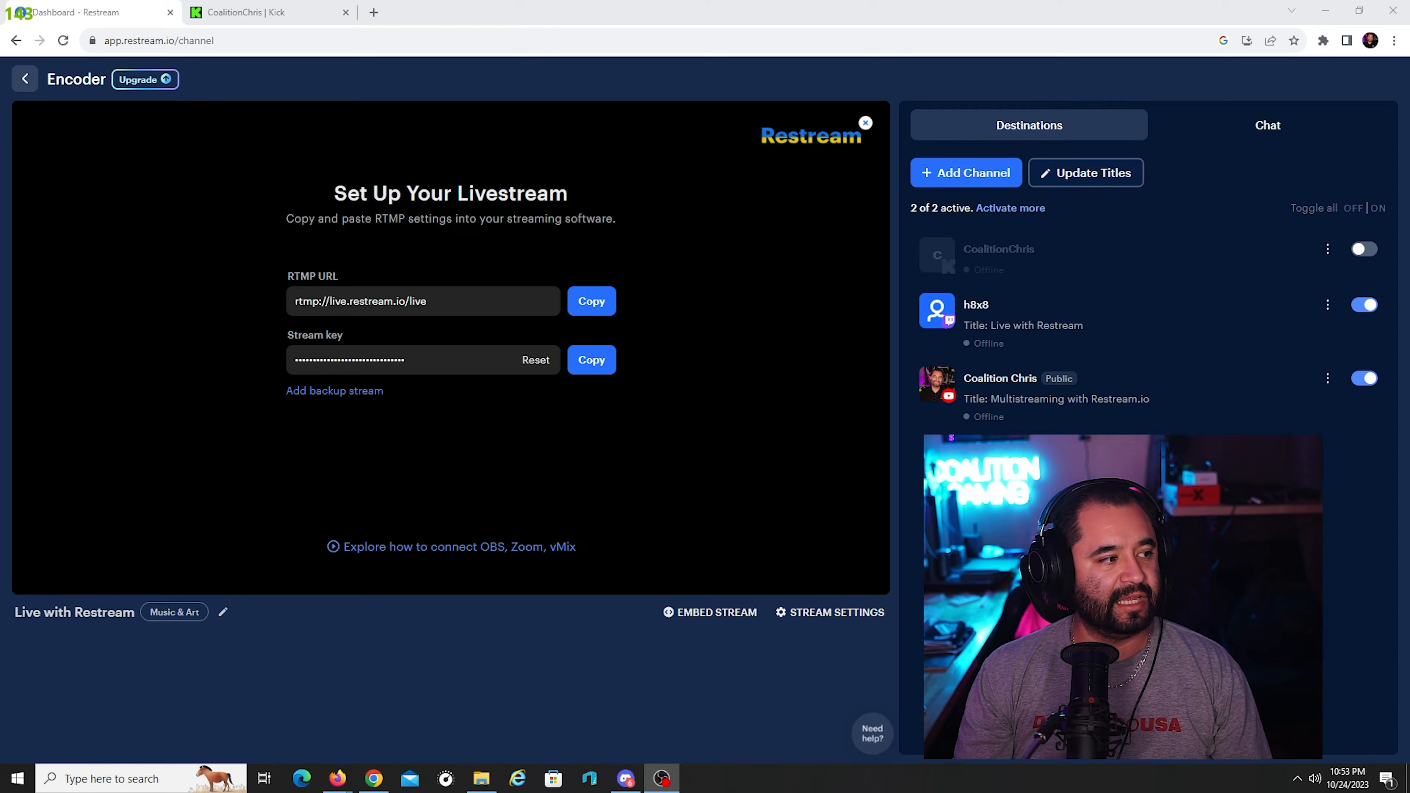
# - Deactivate the YouTube and Twitch destinations, and activate Kick and Twitch instead
pyautogui.click(1366, 379)
pyautogui.click(1375, 311)
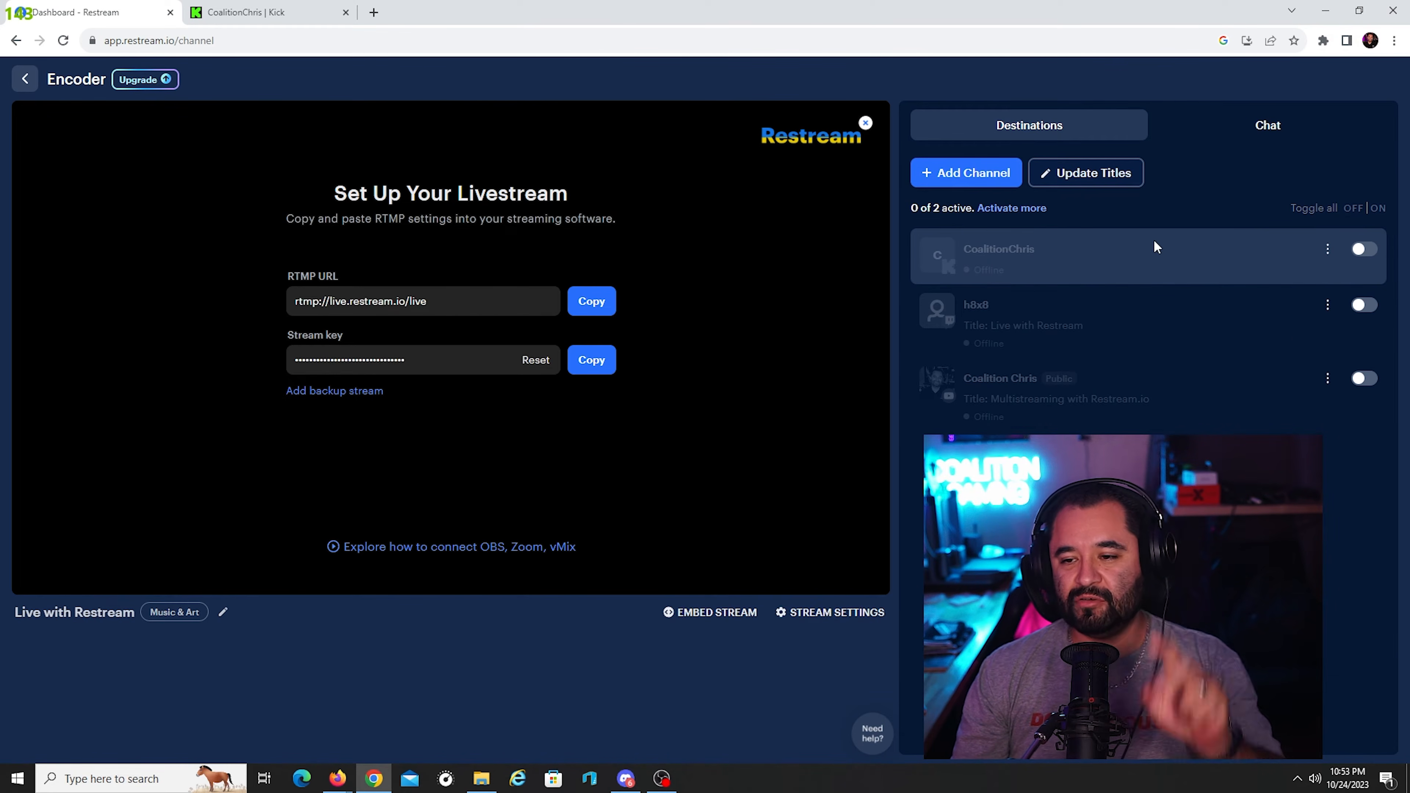
pyautogui.click(1364, 250)
pyautogui.click(1362, 305)
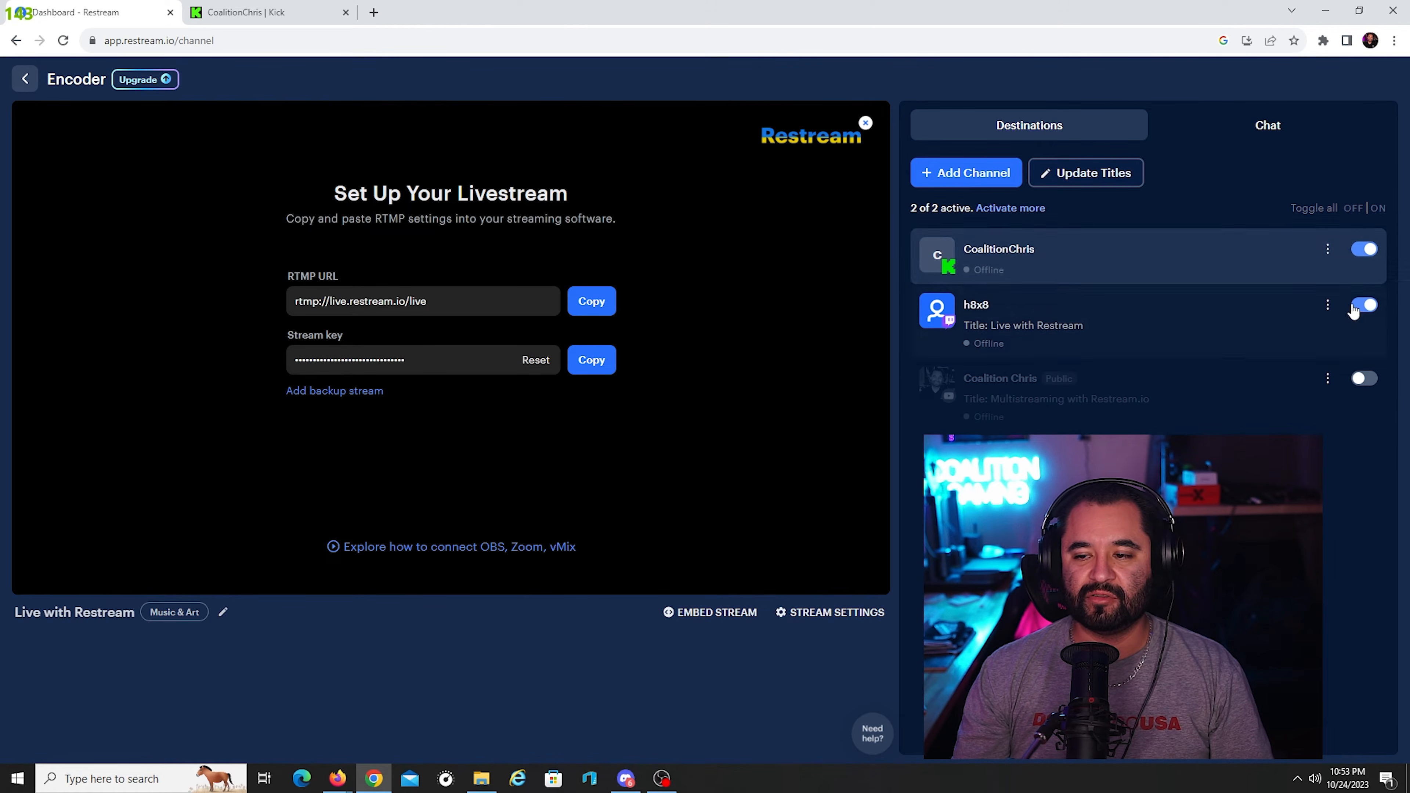
# - Check the title and category settings of the Twitch destination and close them without editing
pyautogui.click(1327, 305)
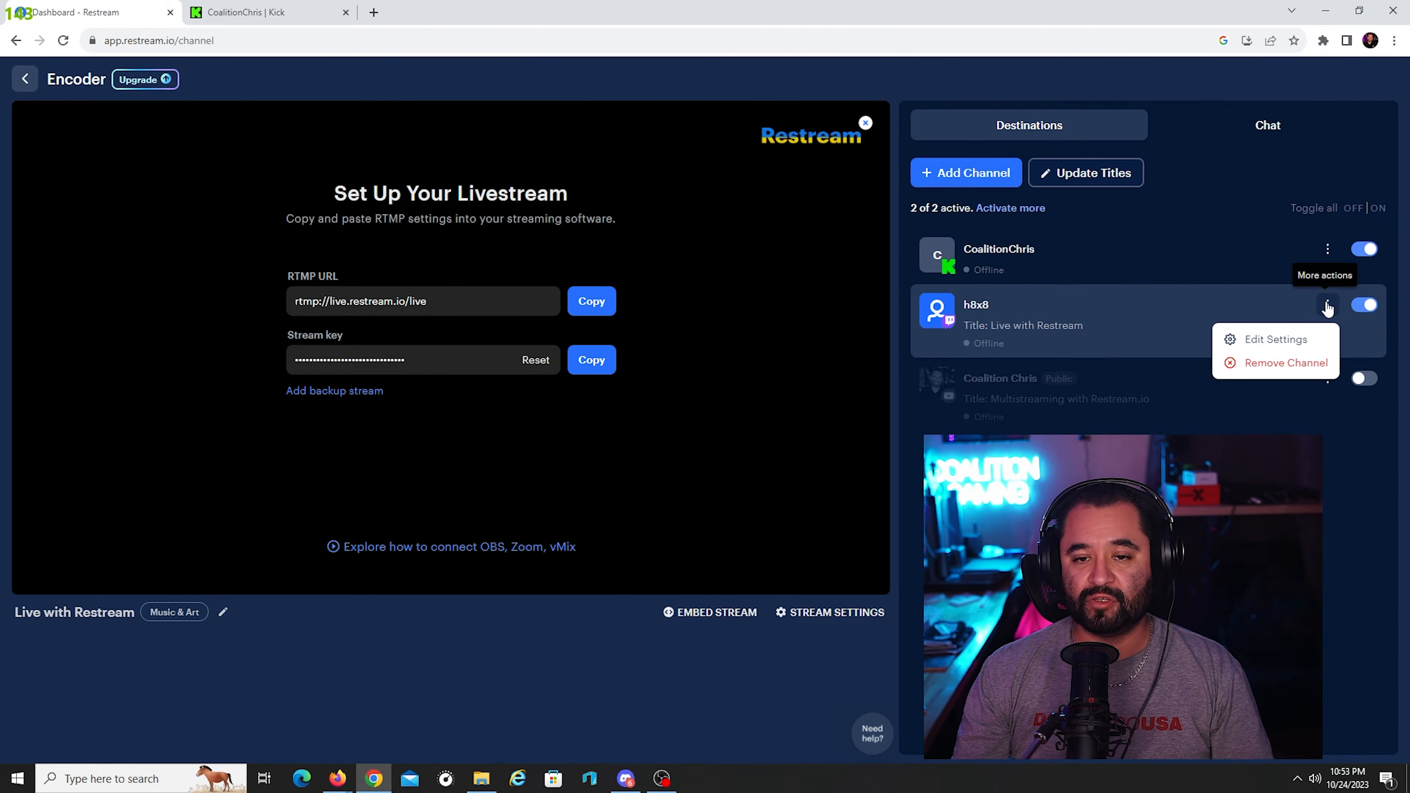
pyautogui.click(1294, 340)
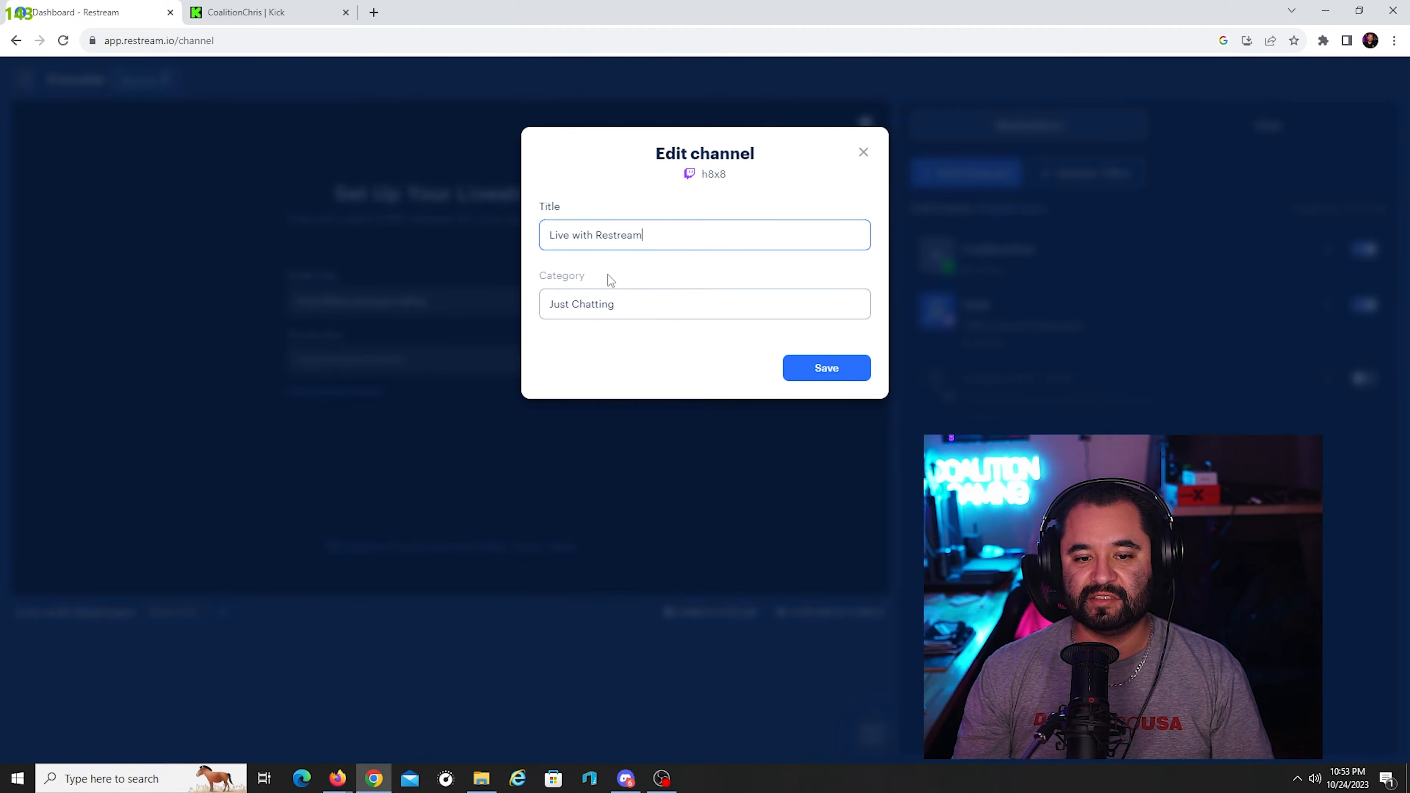
pyautogui.click(863, 151)
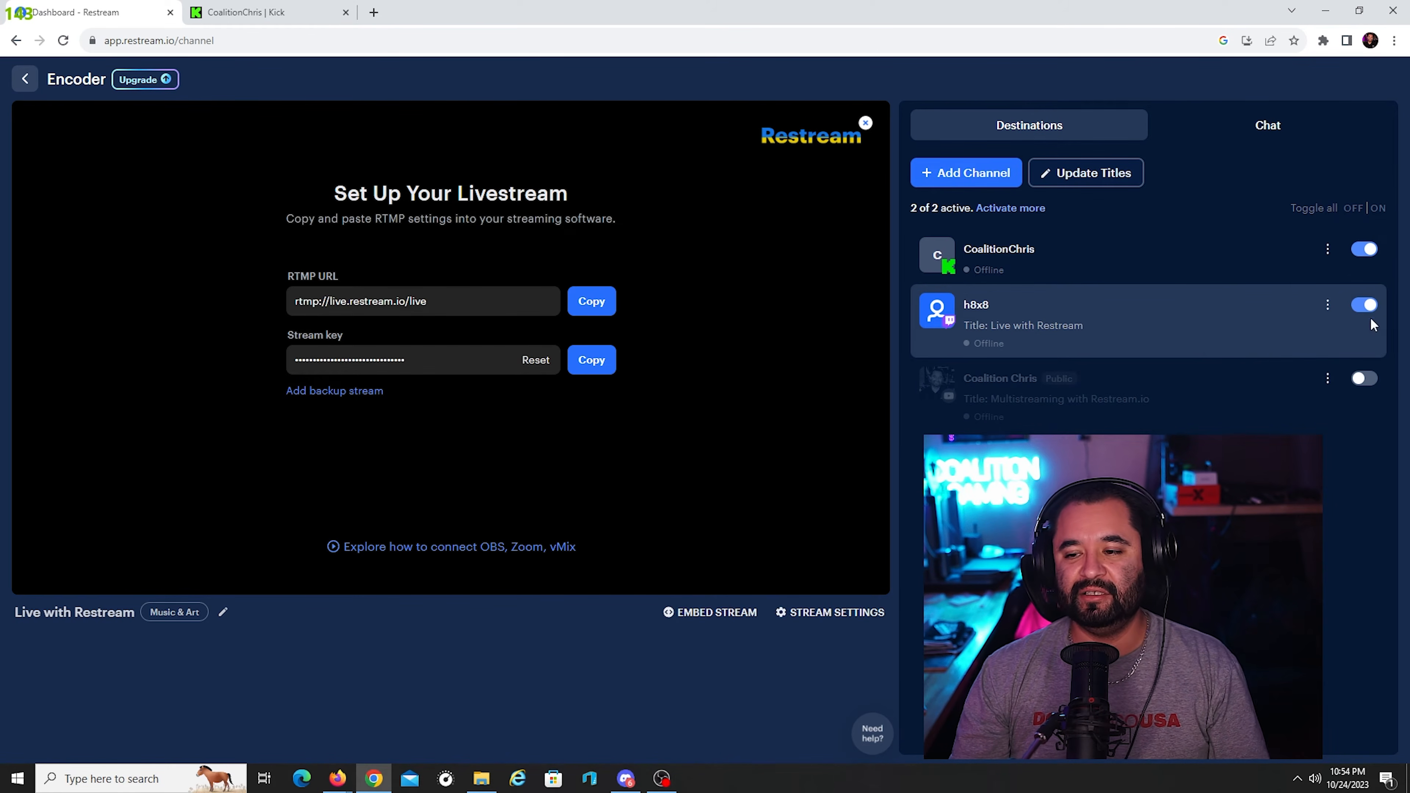
# - Swap the Kick destination for YouTube and back, and try to activate YouTube as a third destination
pyautogui.click(1365, 249)
pyautogui.click(1365, 378)
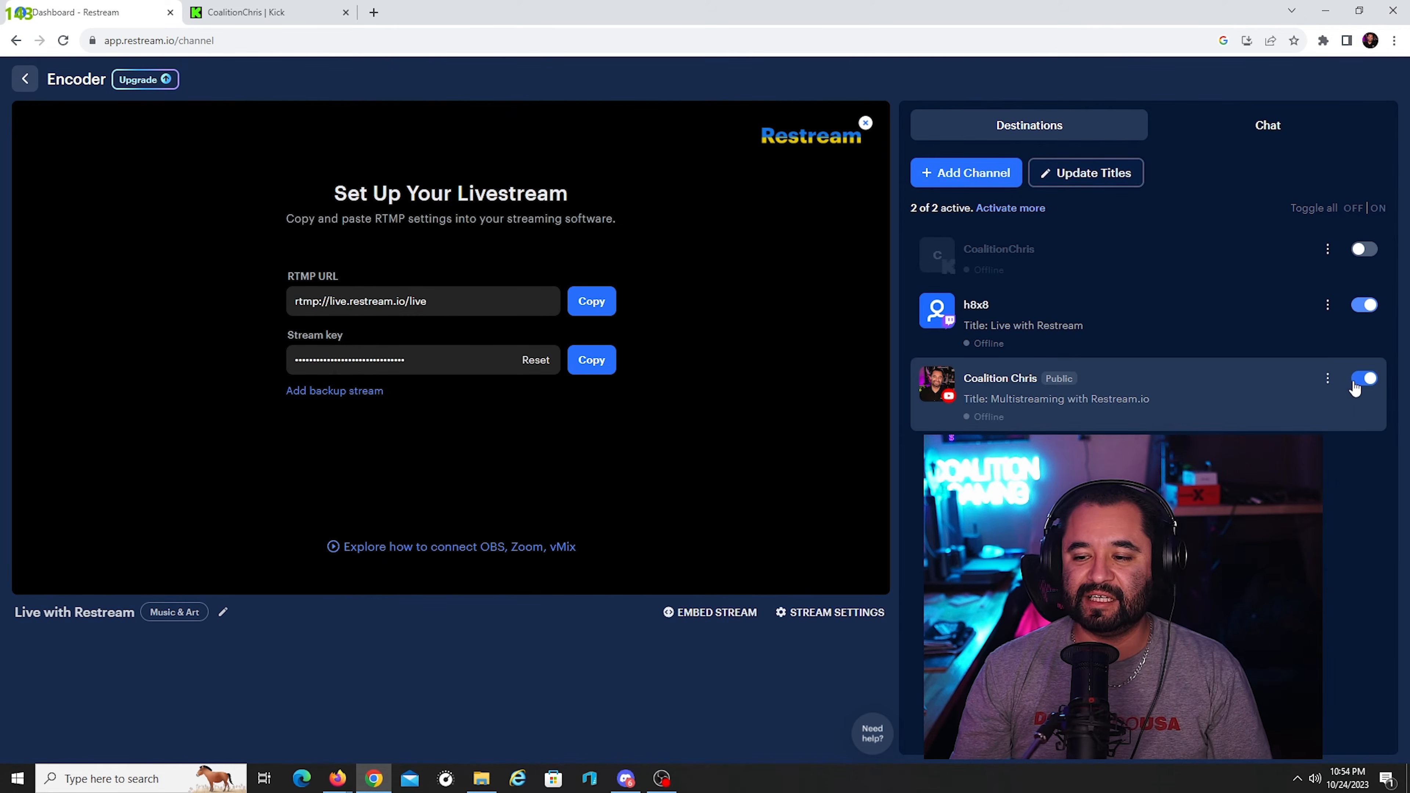
pyautogui.click(1364, 378)
pyautogui.click(1364, 249)
pyautogui.click(1364, 378)
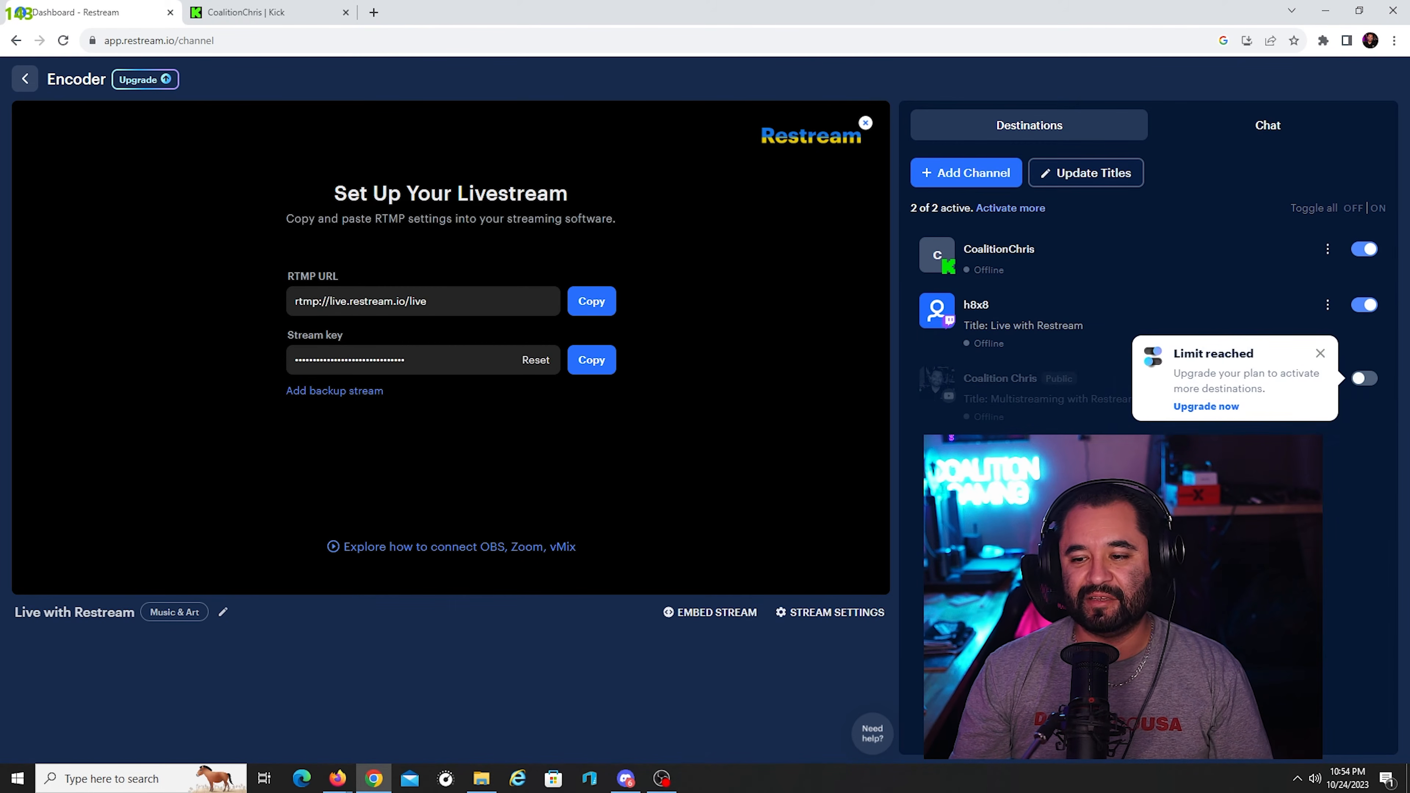
pyautogui.click(1320, 354)
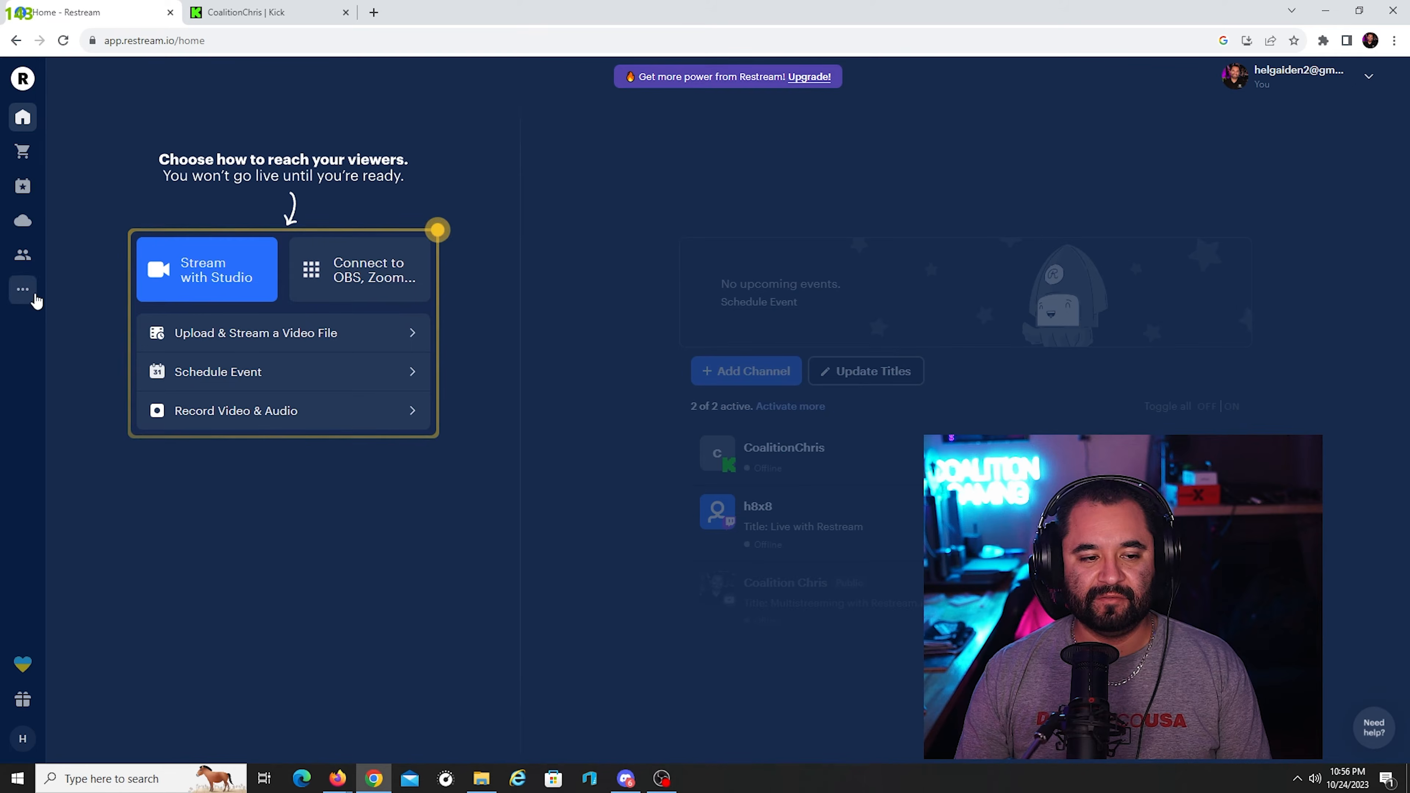
# - Open the Streaming Setup section of the Restream account settings
pyautogui.moveTo(33, 293)
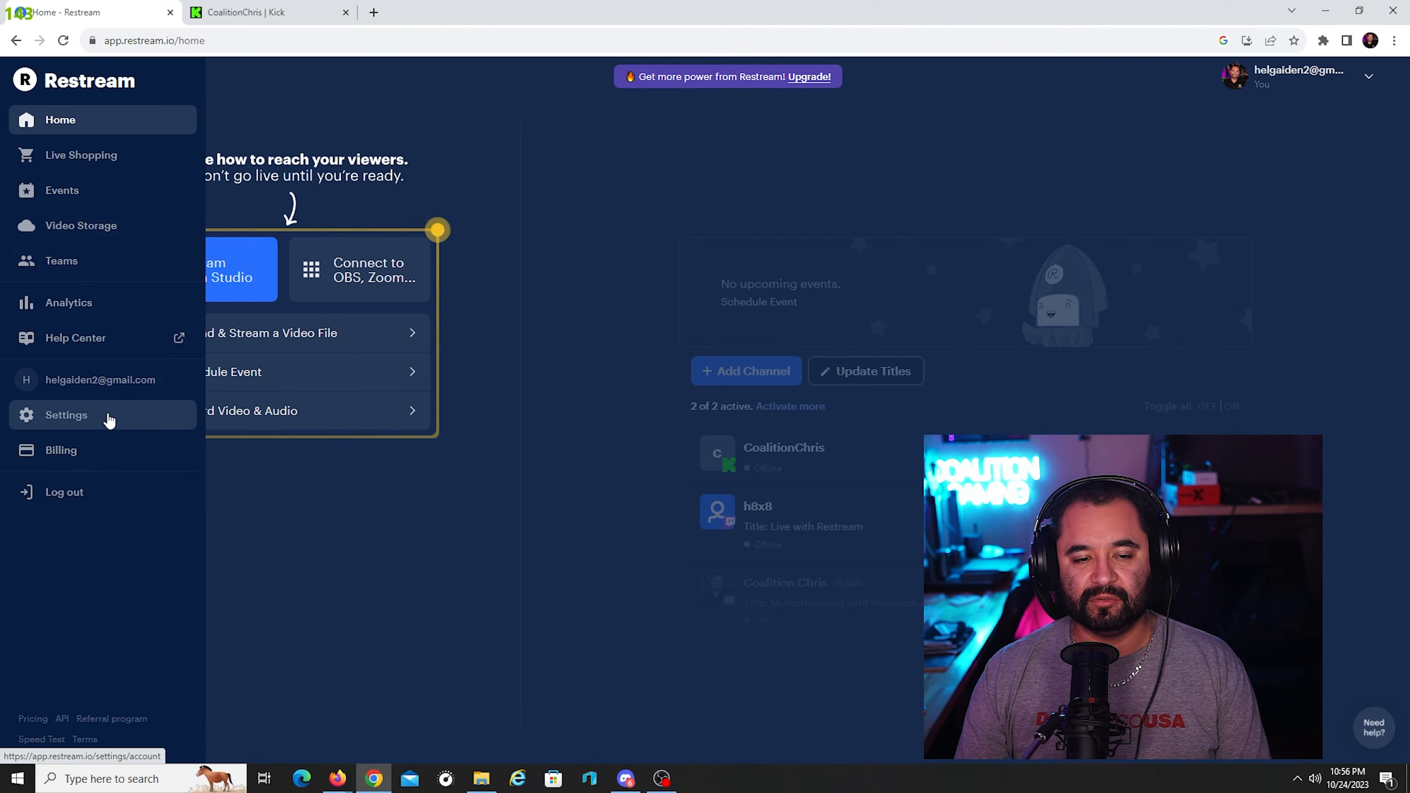
pyautogui.click(107, 417)
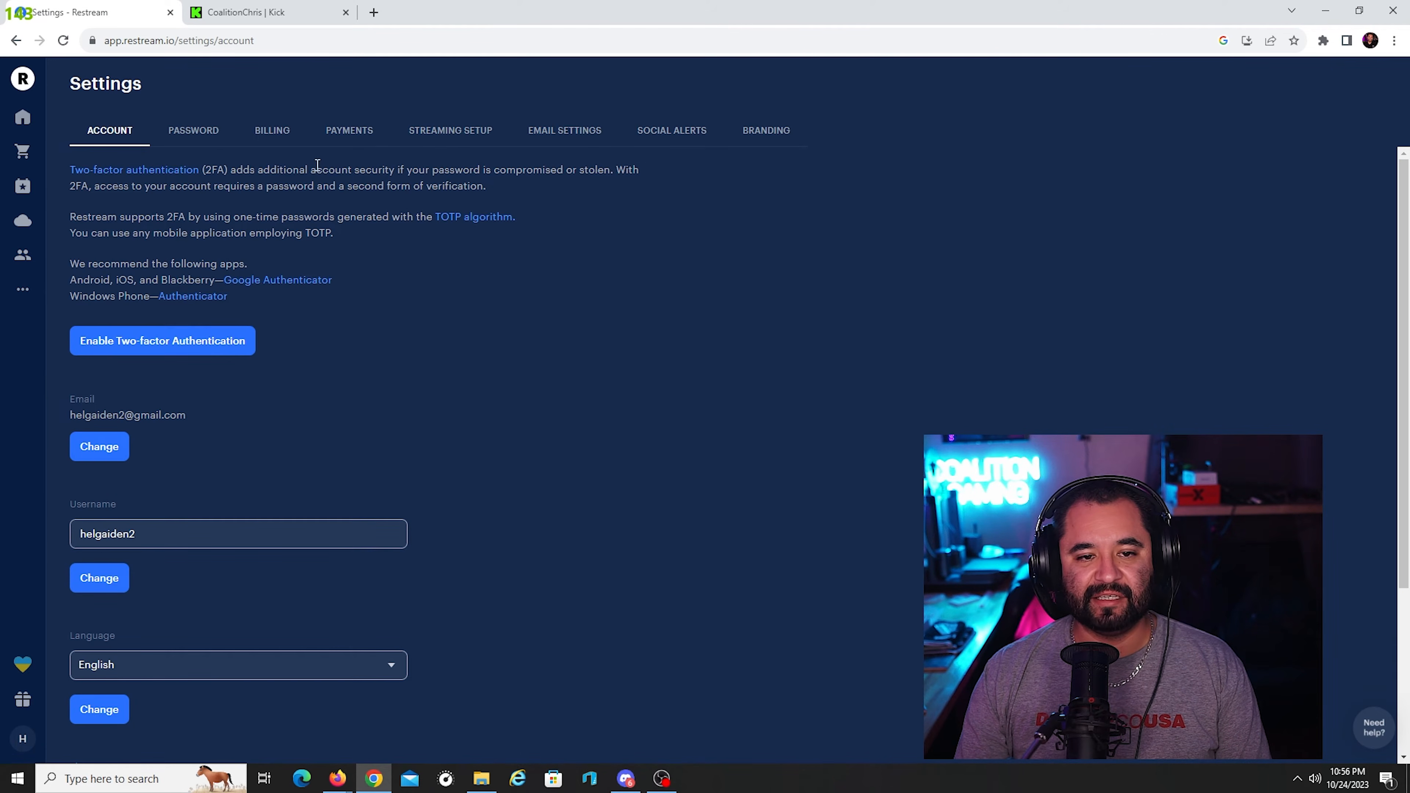
pyautogui.click(447, 131)
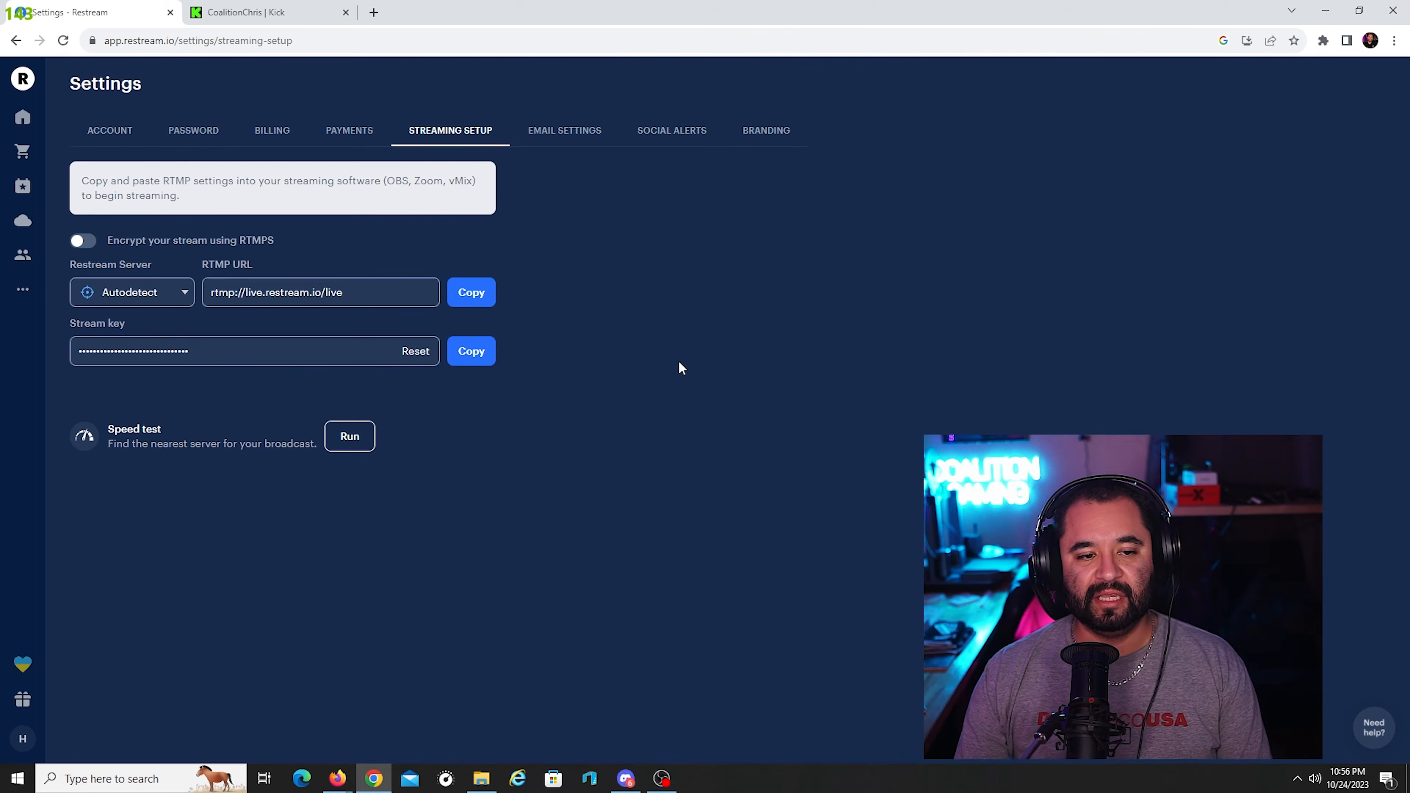
# - Look through the available Restream servers, keeping Autodetect selected
pyautogui.click(186, 294)
pyautogui.scroll(-3, 241, 372)
pyautogui.scroll(-2, 241, 372)
pyautogui.scroll(1, 241, 372)
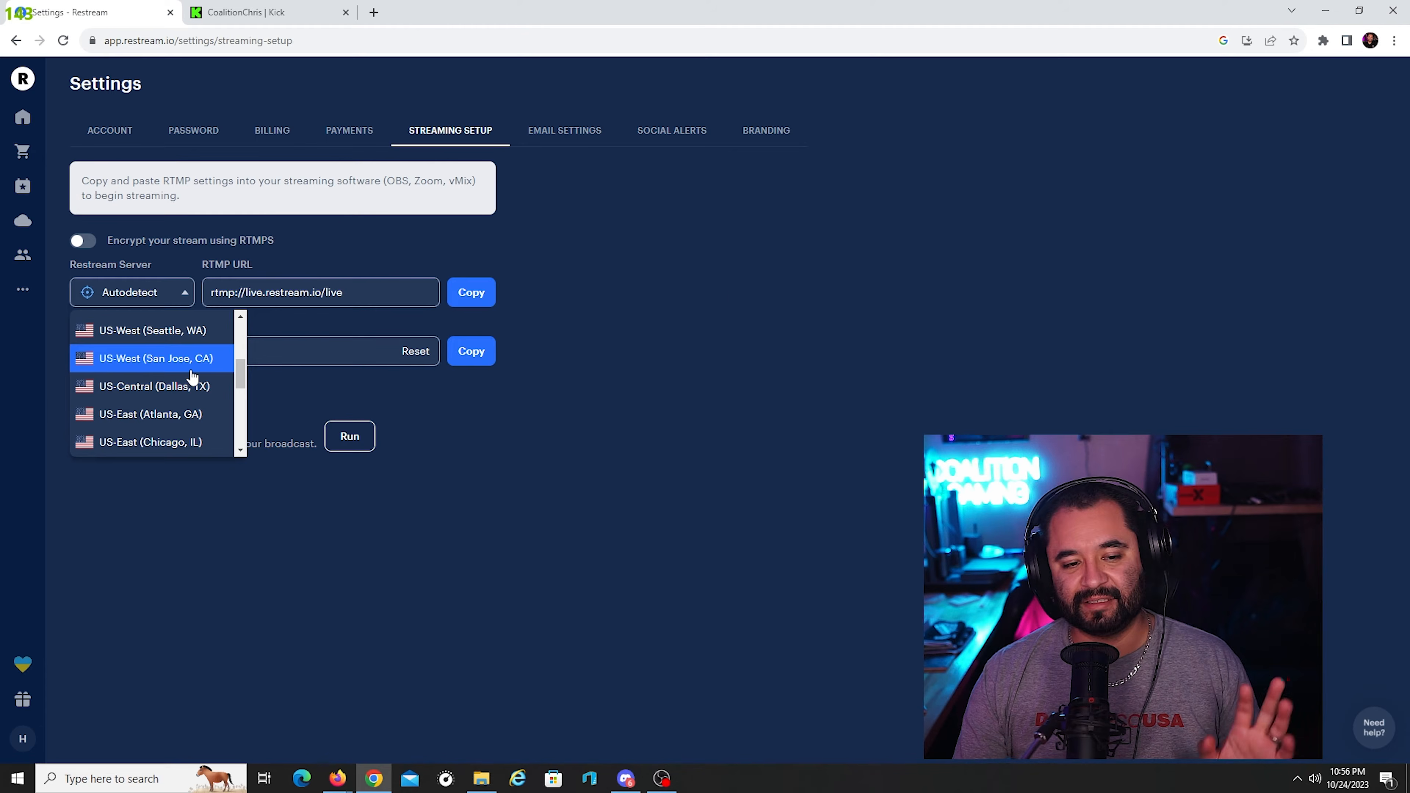
pyautogui.click(734, 292)
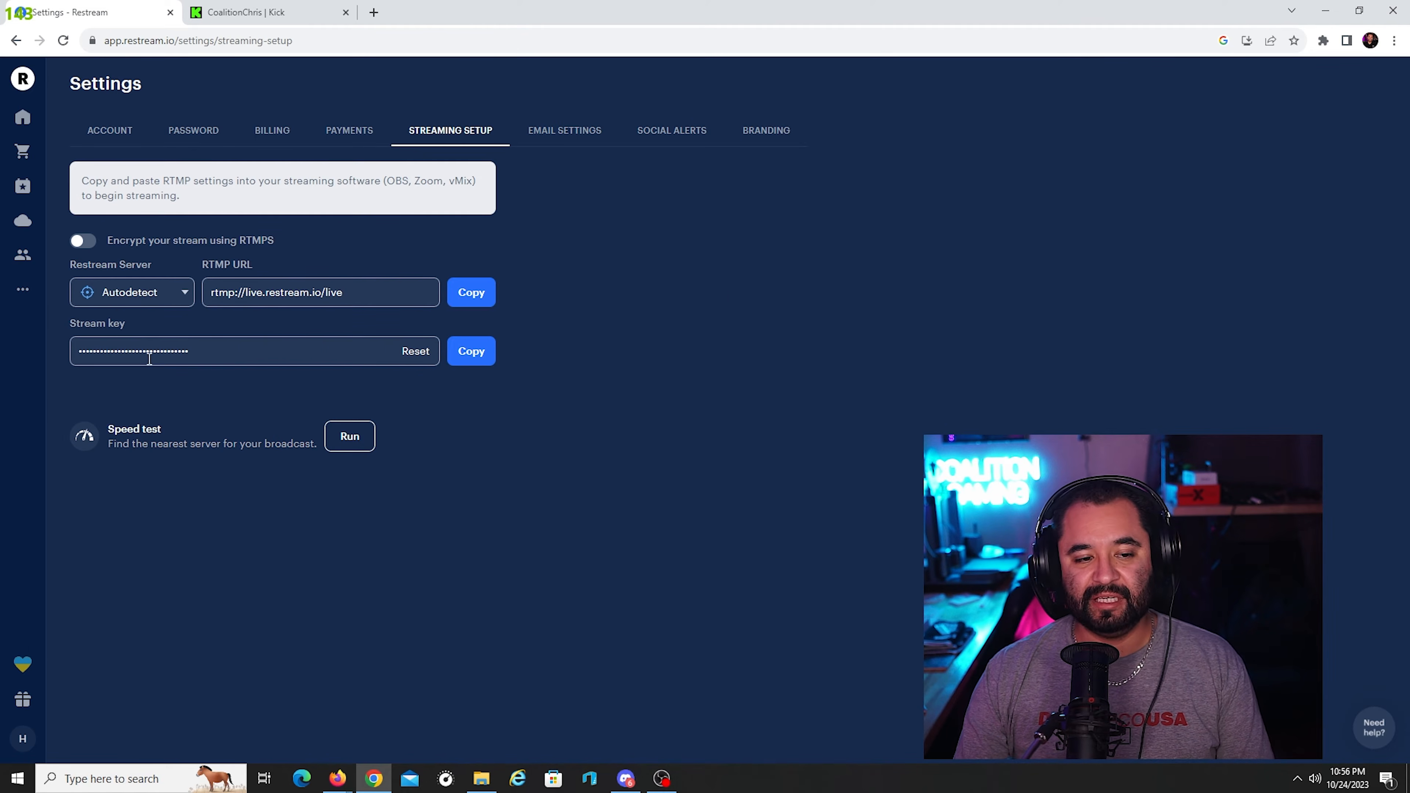
# - Copy the Restream stream key, switch to OBS and set its streaming service to Restream.io with the stream key option
pyautogui.click(472, 356)
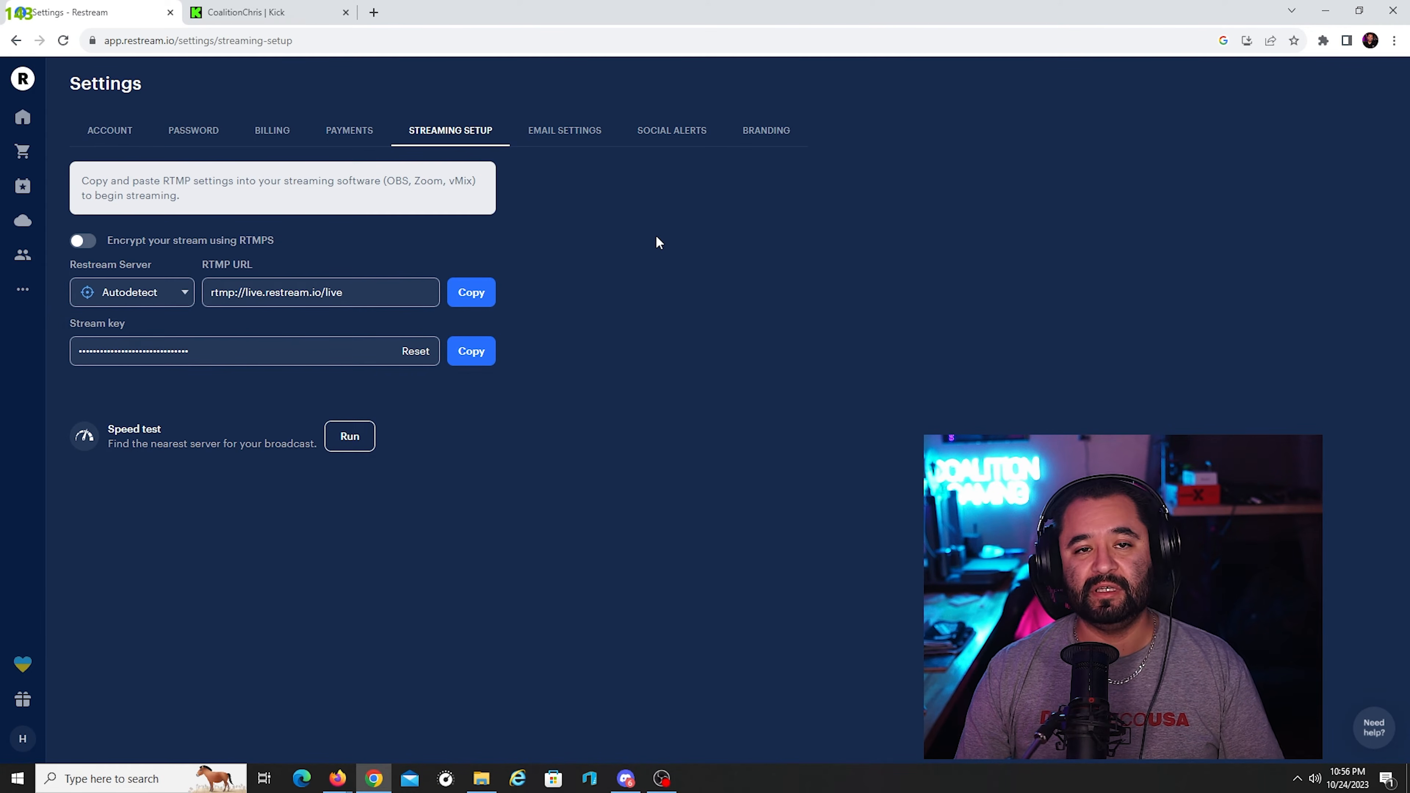
pyautogui.moveTo(181, 16); pyautogui.dragTo(294, 138)
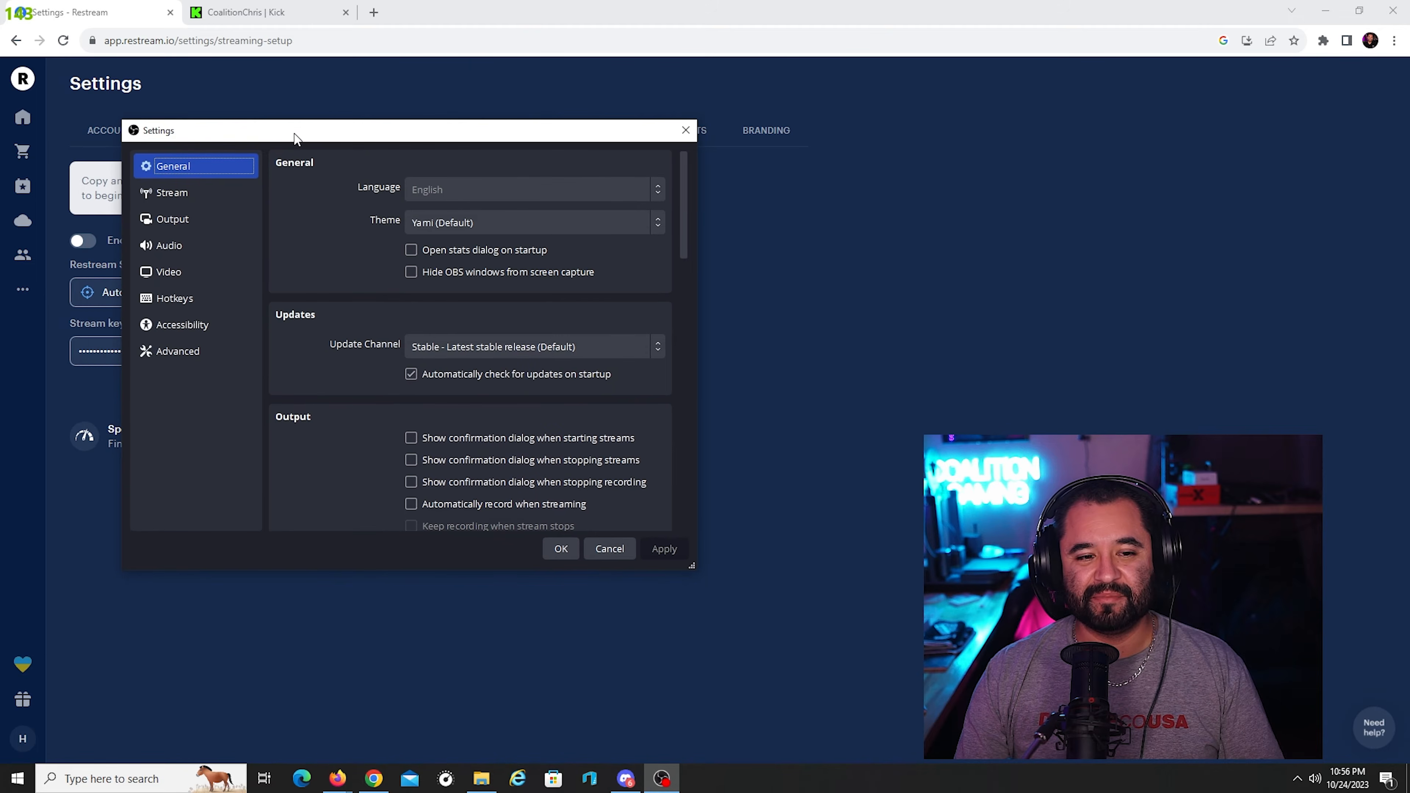
pyautogui.click(226, 196)
pyautogui.click(478, 164)
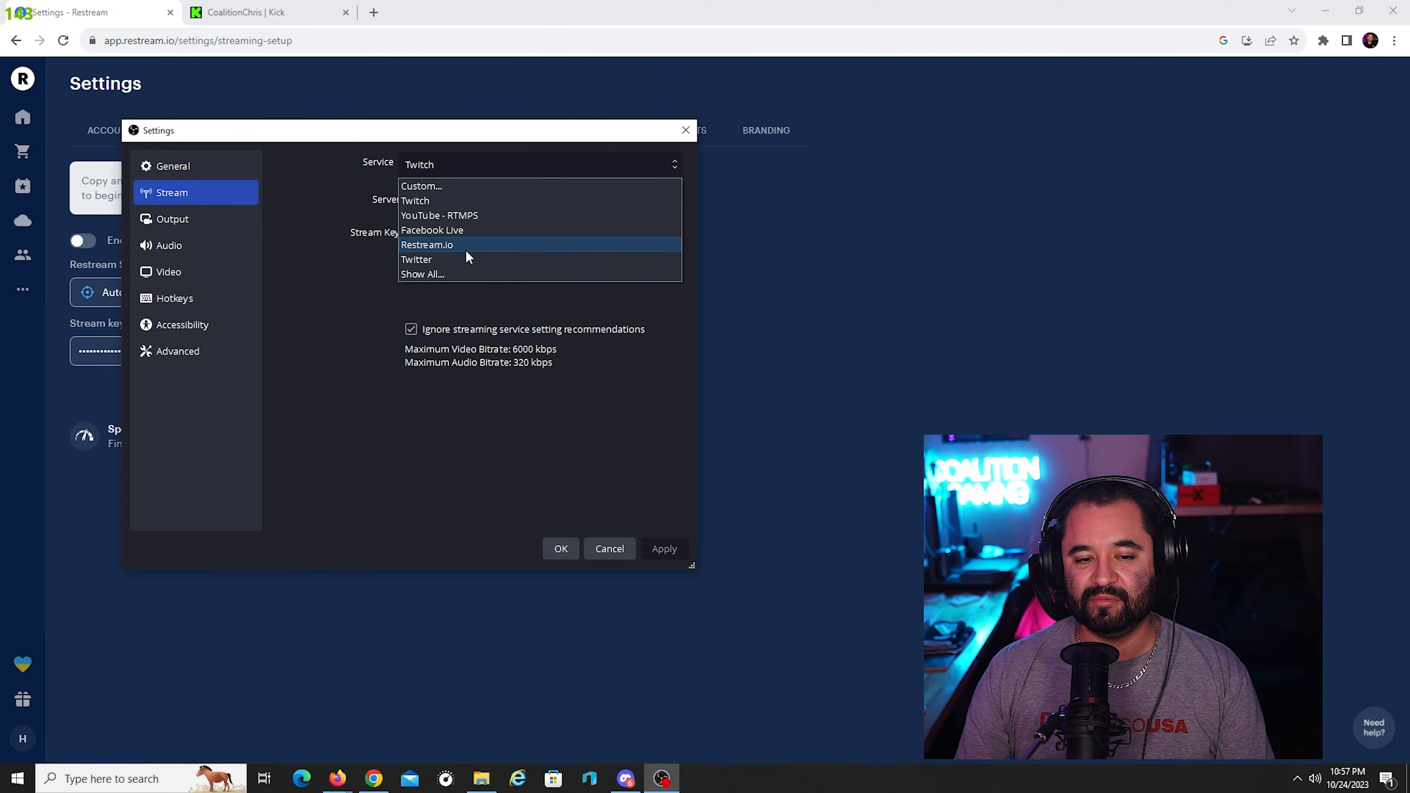
pyautogui.click(455, 246)
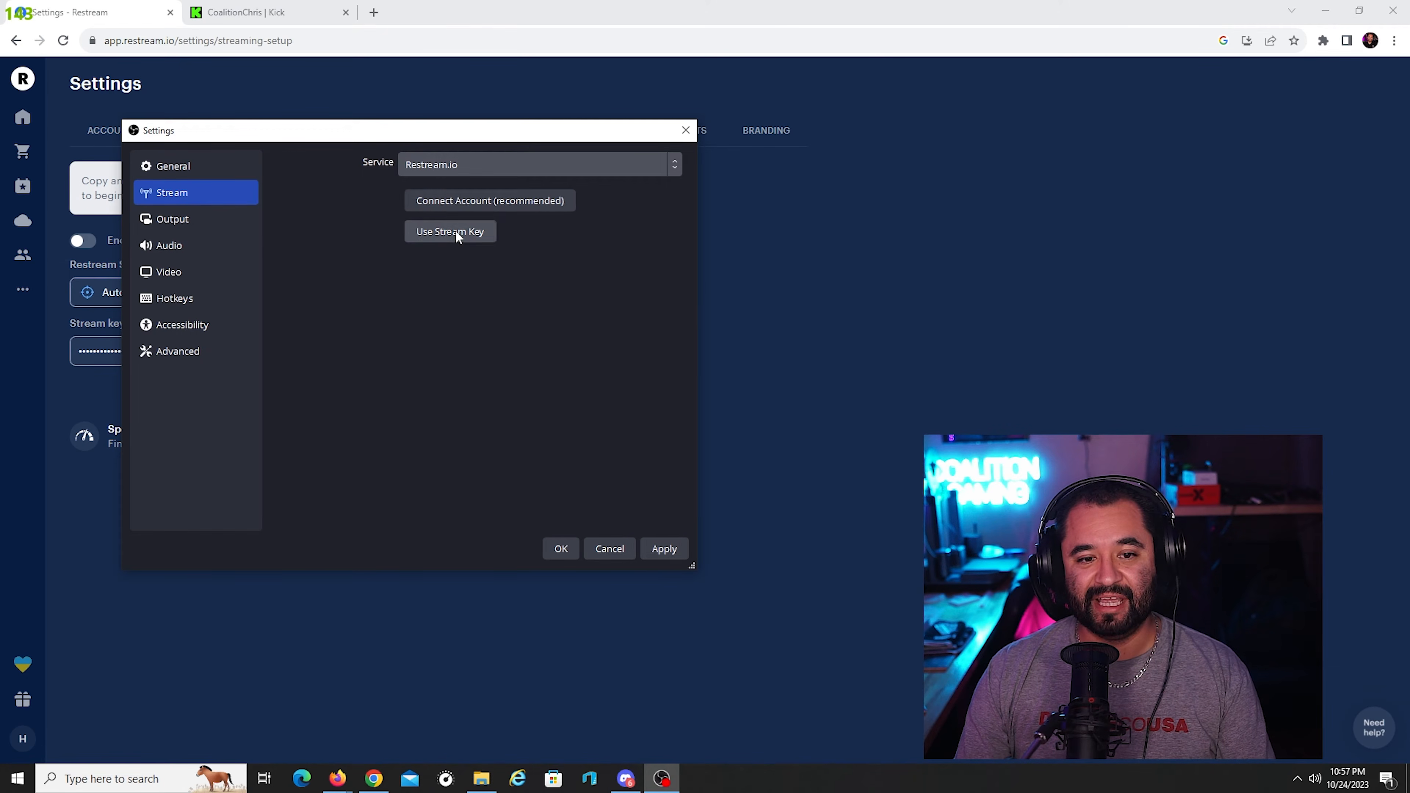
pyautogui.click(450, 231)
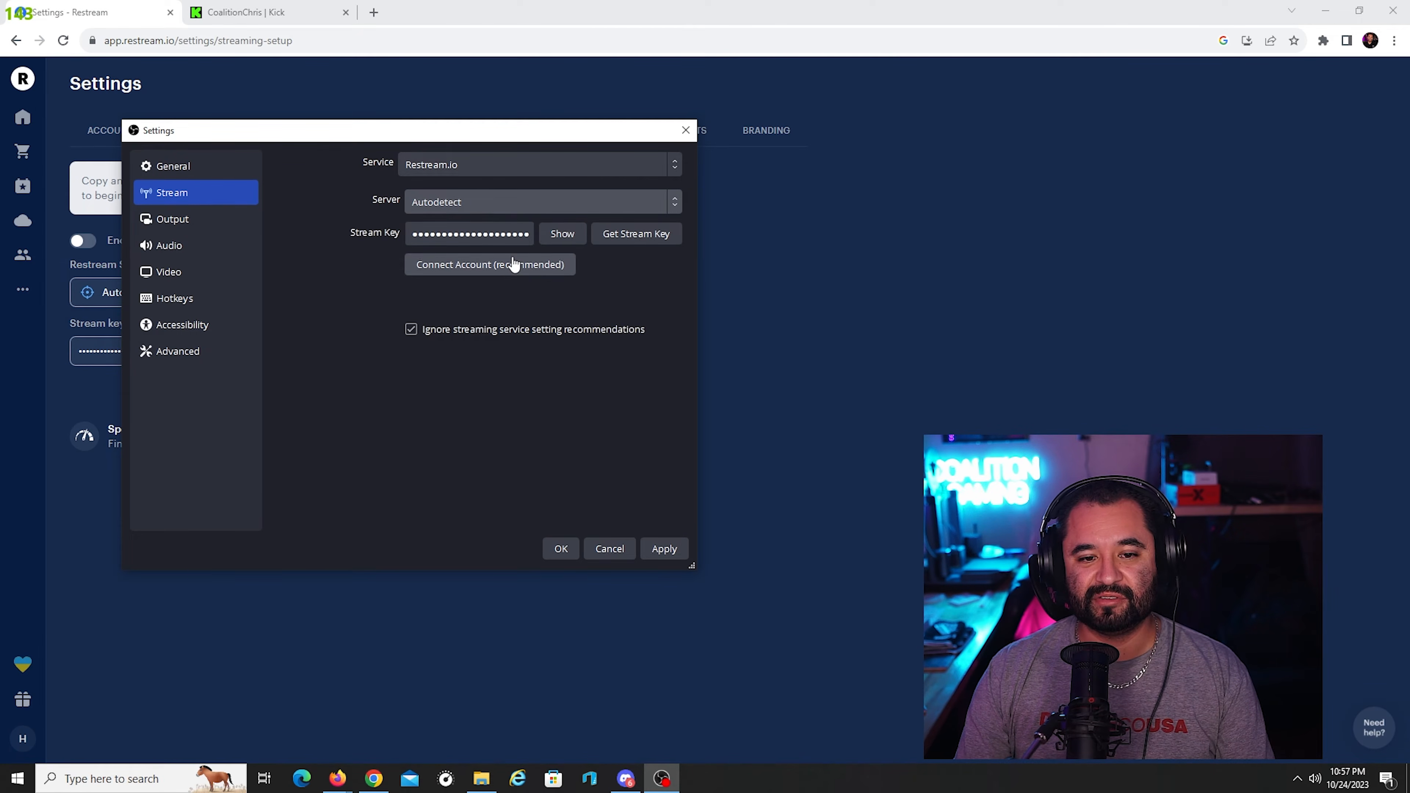
# - Check the OBS server list, keeping Autodetect, and replace the stream key with the copied Restream key
pyautogui.click(494, 201)
pyautogui.scroll(-3, 496, 311)
pyautogui.scroll(3, 490, 287)
pyautogui.click(362, 322)
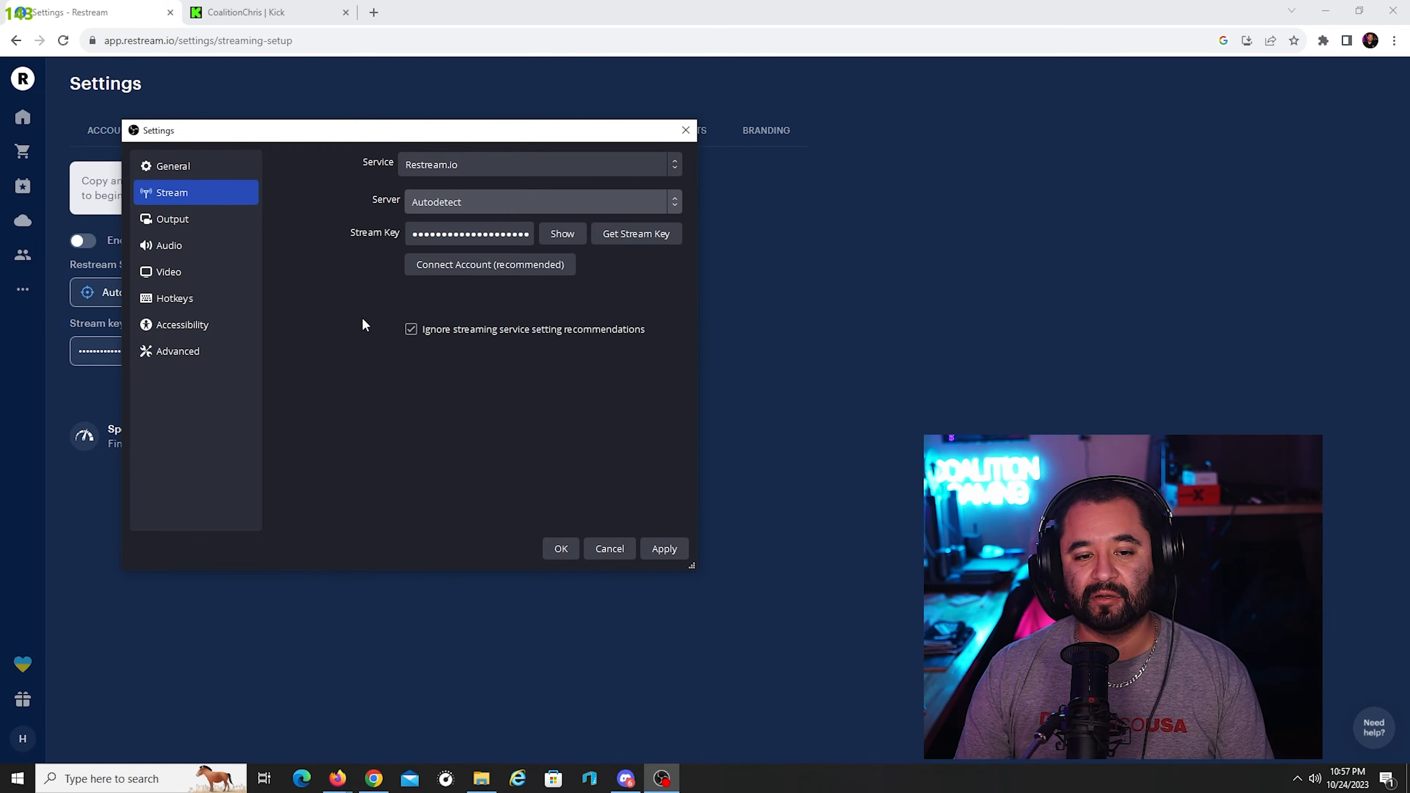
pyautogui.click(487, 234)
pyautogui.hotkey('ctrl', 'a')
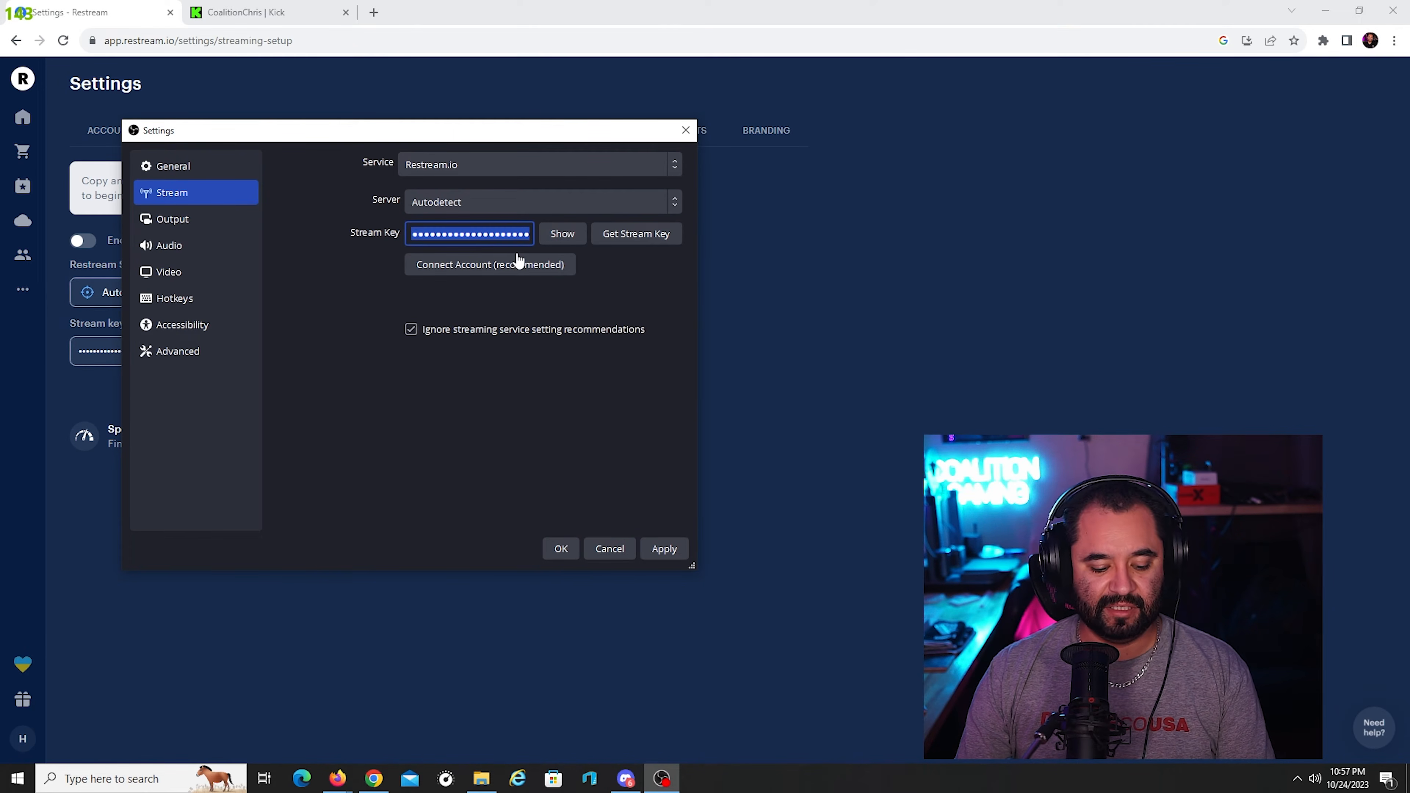
pyautogui.hotkey('ctrl', 'v')
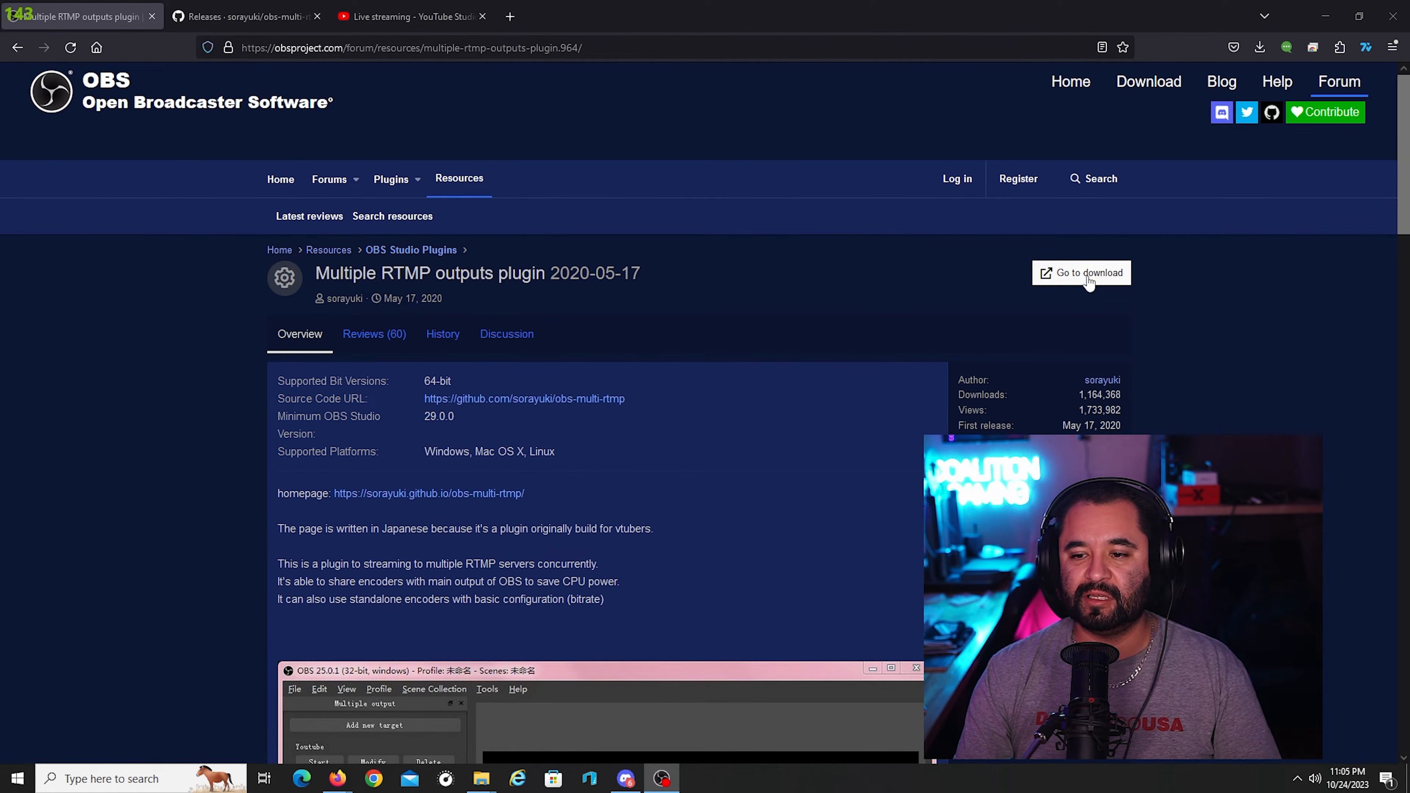
# - Examine the obs-multi-rtmp releases page on GitHub for the download files and the plugin's settings preview
pyautogui.click(244, 16)
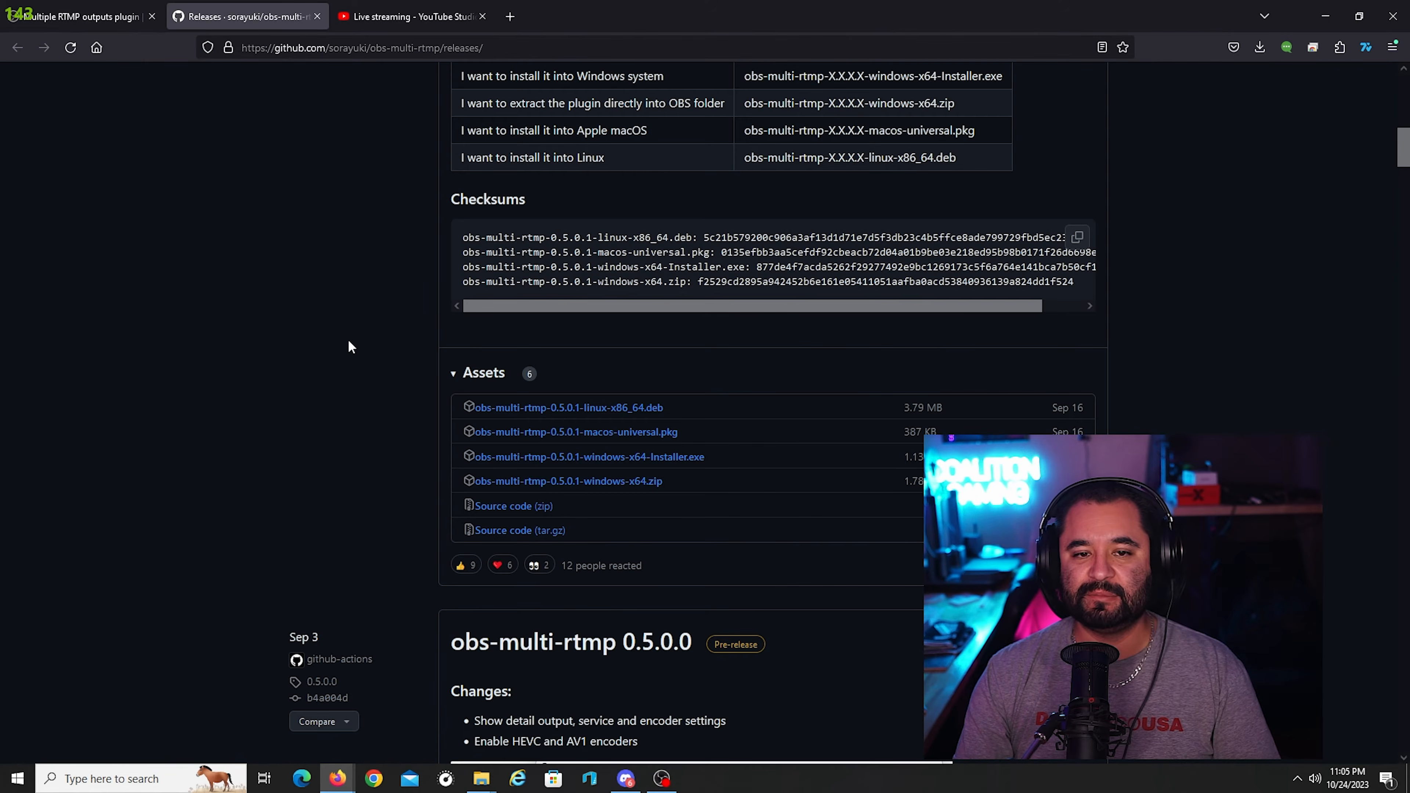
pyautogui.scroll(6, 345, 350)
pyautogui.scroll(-5, 345, 361)
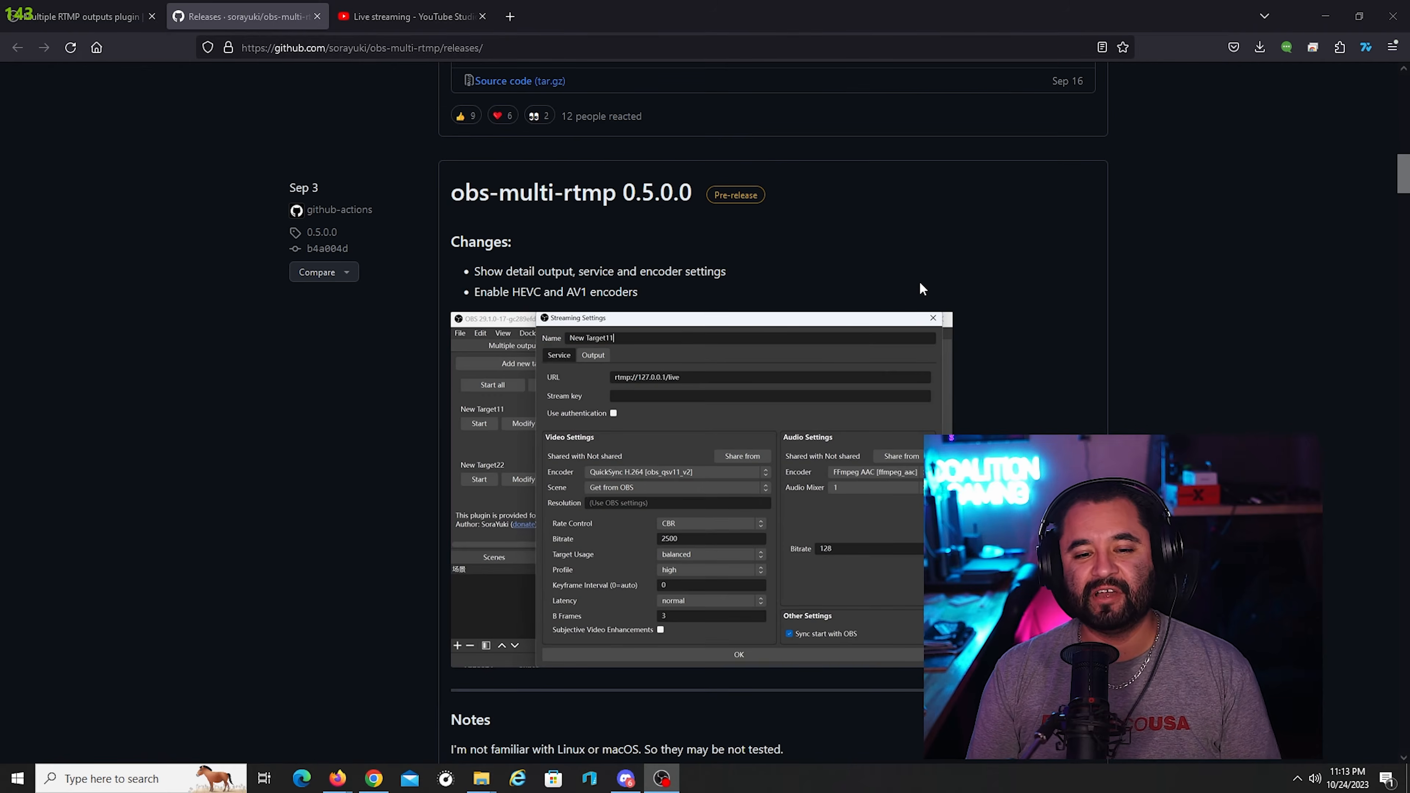
pyautogui.scroll(5, 888, 261)
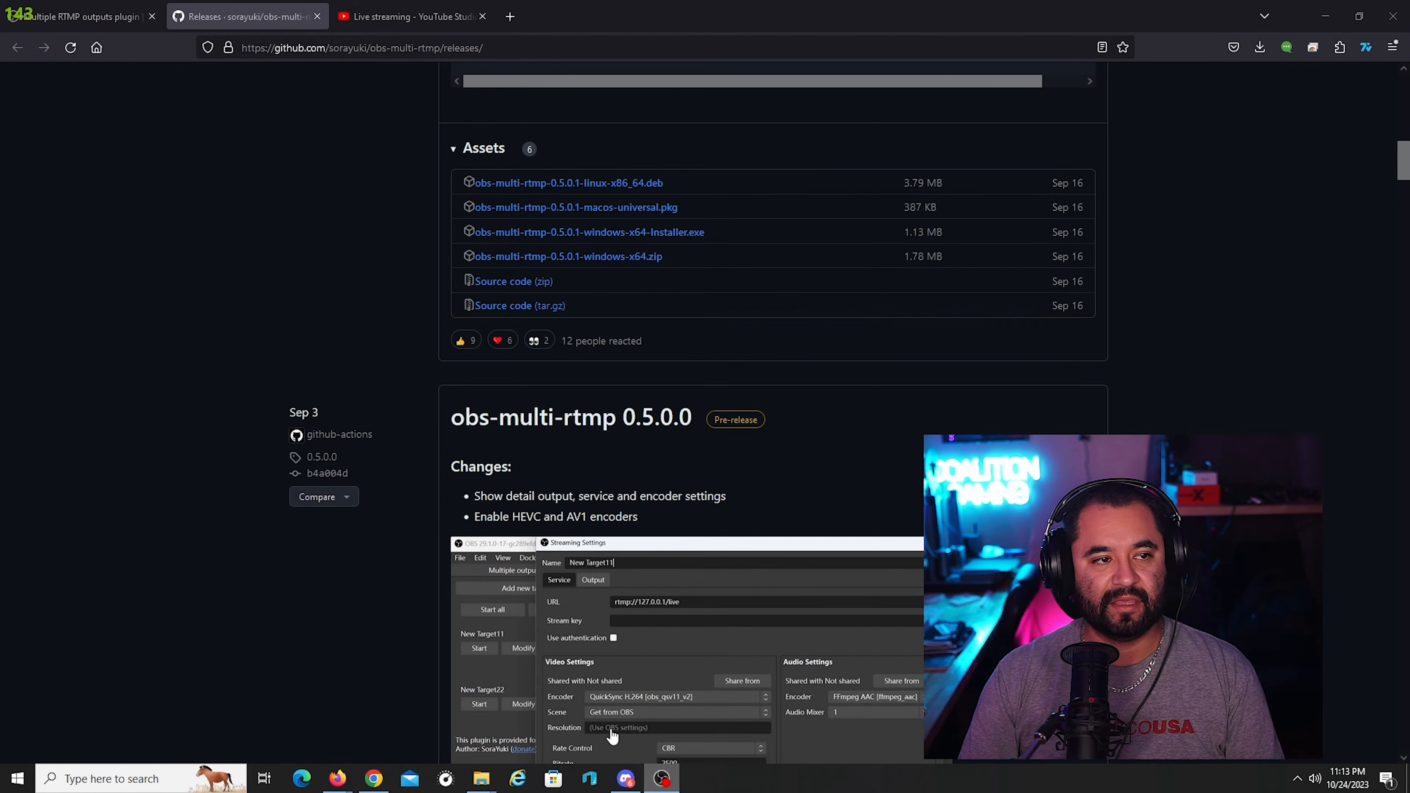
# - Switch to OBS, open the Kick target of the Multiple output plugin for modification and clear its URL
pyautogui.click(662, 778)
pyautogui.moveTo(645, 245); pyautogui.dragTo(691, 226)
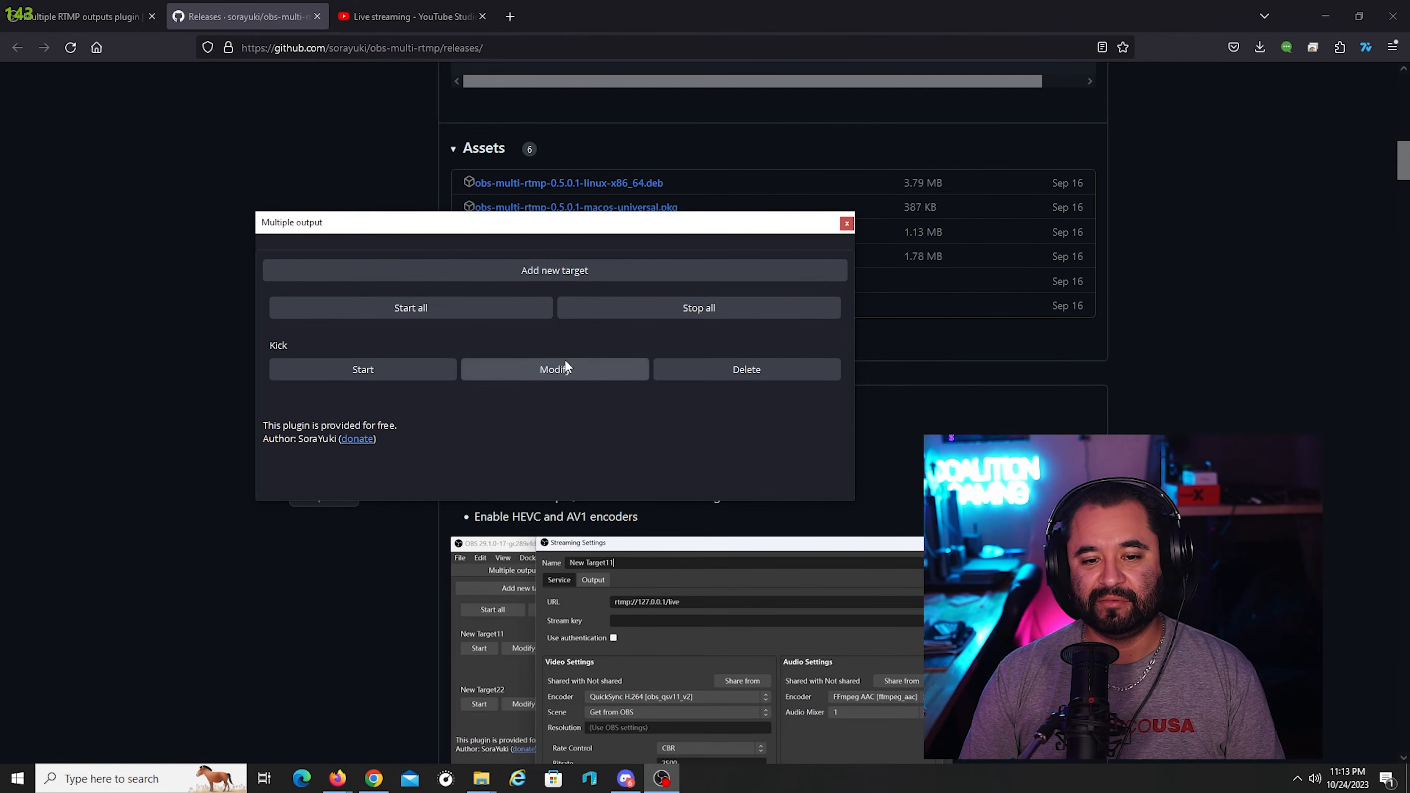
pyautogui.click(589, 370)
pyautogui.moveTo(504, 148)
pyautogui.mouseDown()
pyautogui.moveTo(711, 195)
pyautogui.moveTo(467, 140)
pyautogui.moveTo(520, 143)
pyautogui.mouseUp()
pyautogui.tripleClick(528, 244)
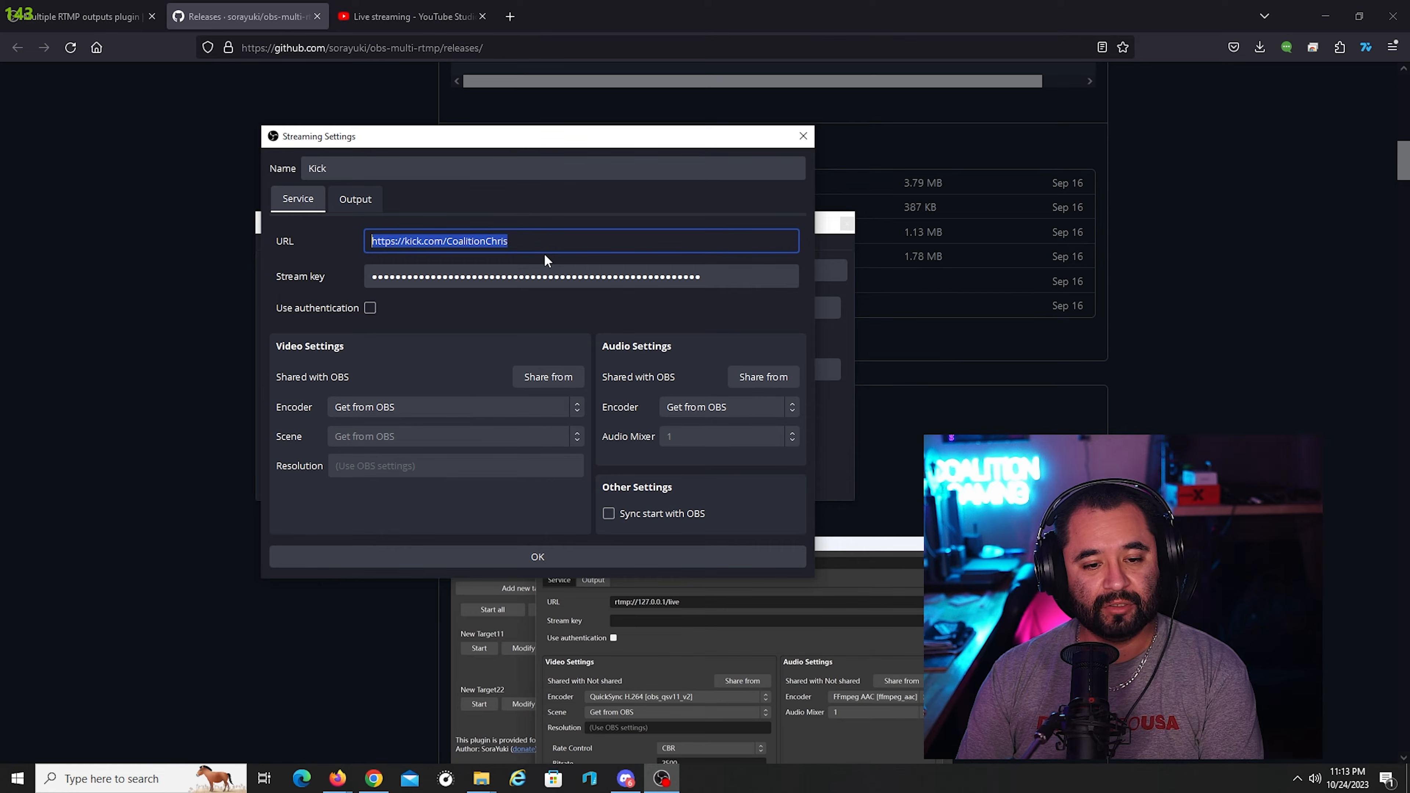
pyautogui.press('BackSpace')
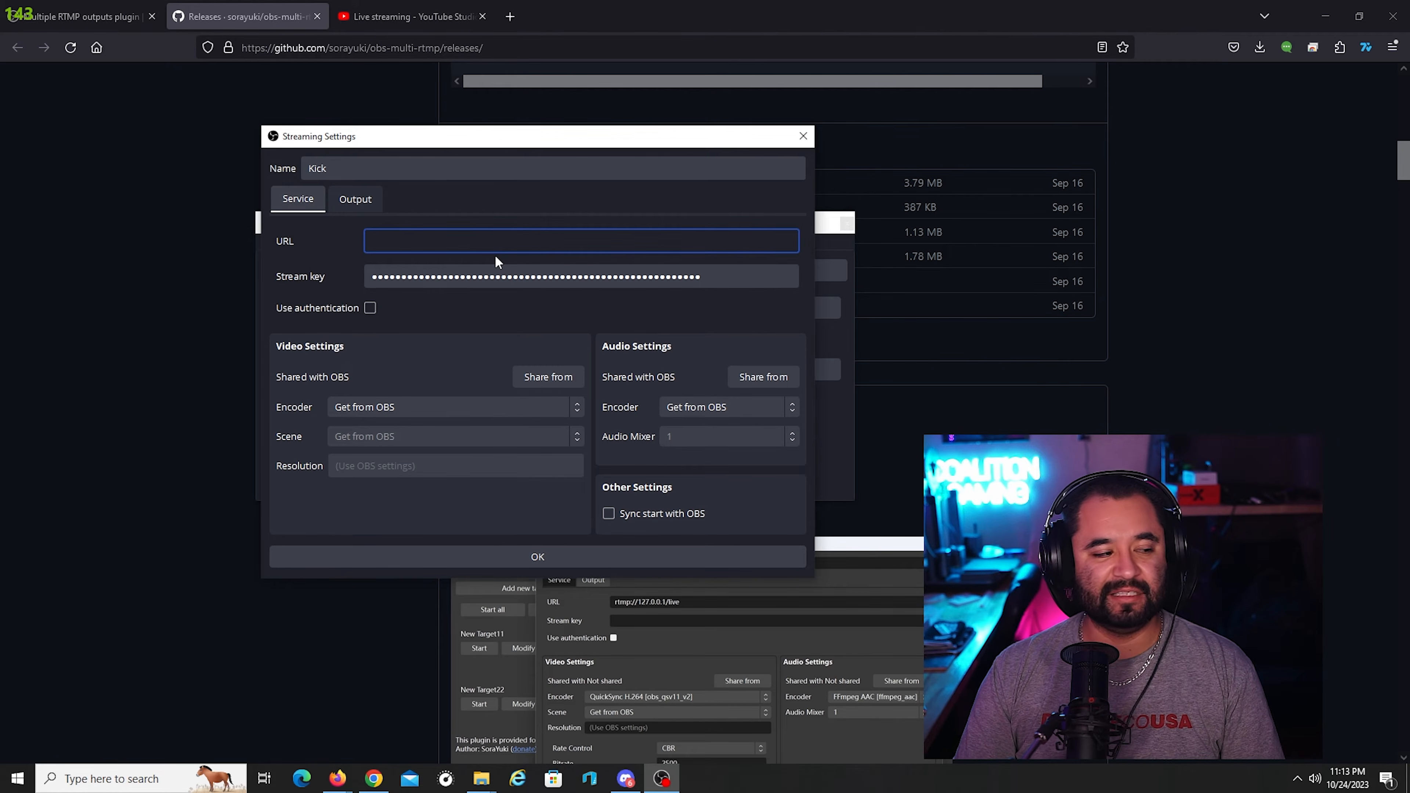
# - Copy the stream URL from the Kick Creator Dashboard in Firefox and paste it as the Kick target's URL in OBS
pyautogui.click(337, 778)
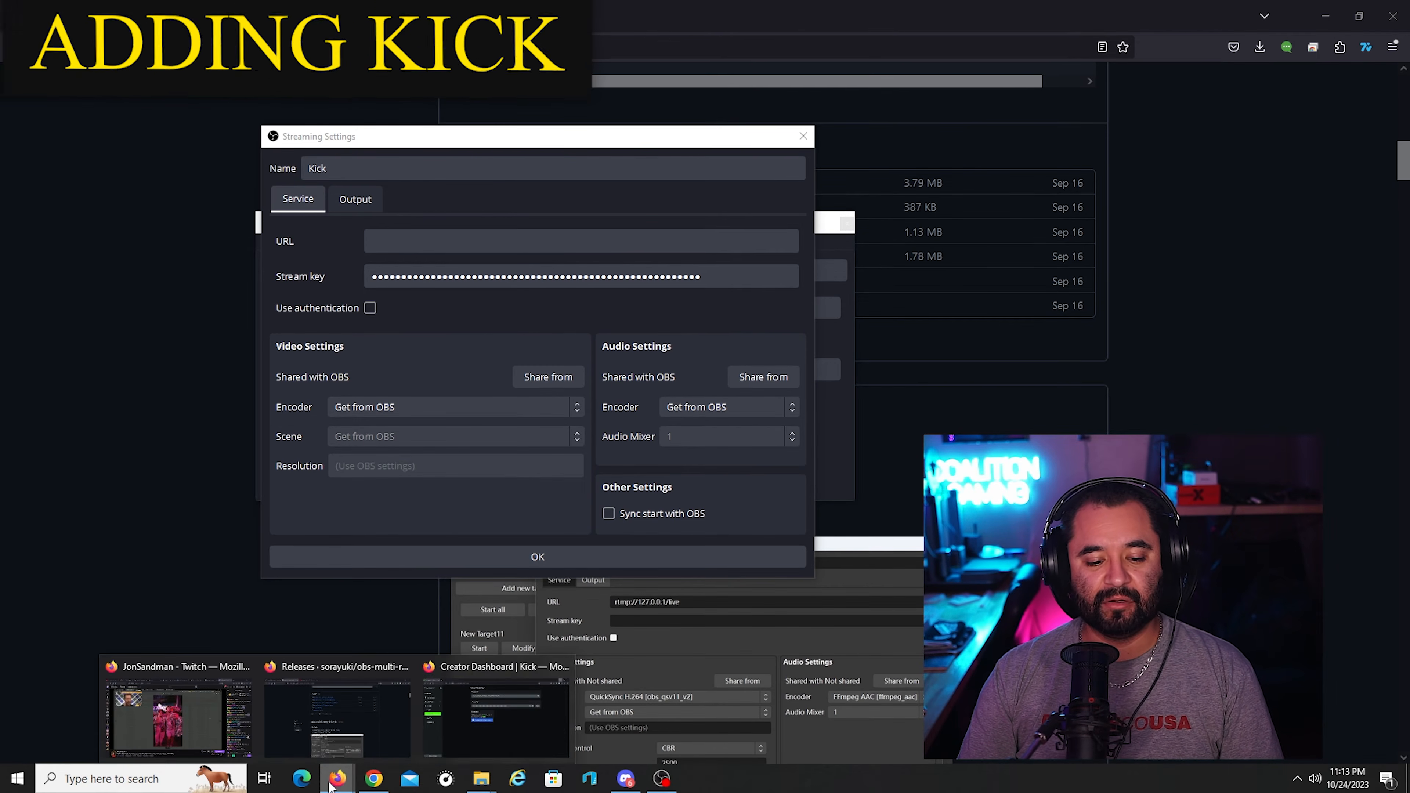
pyautogui.click(490, 728)
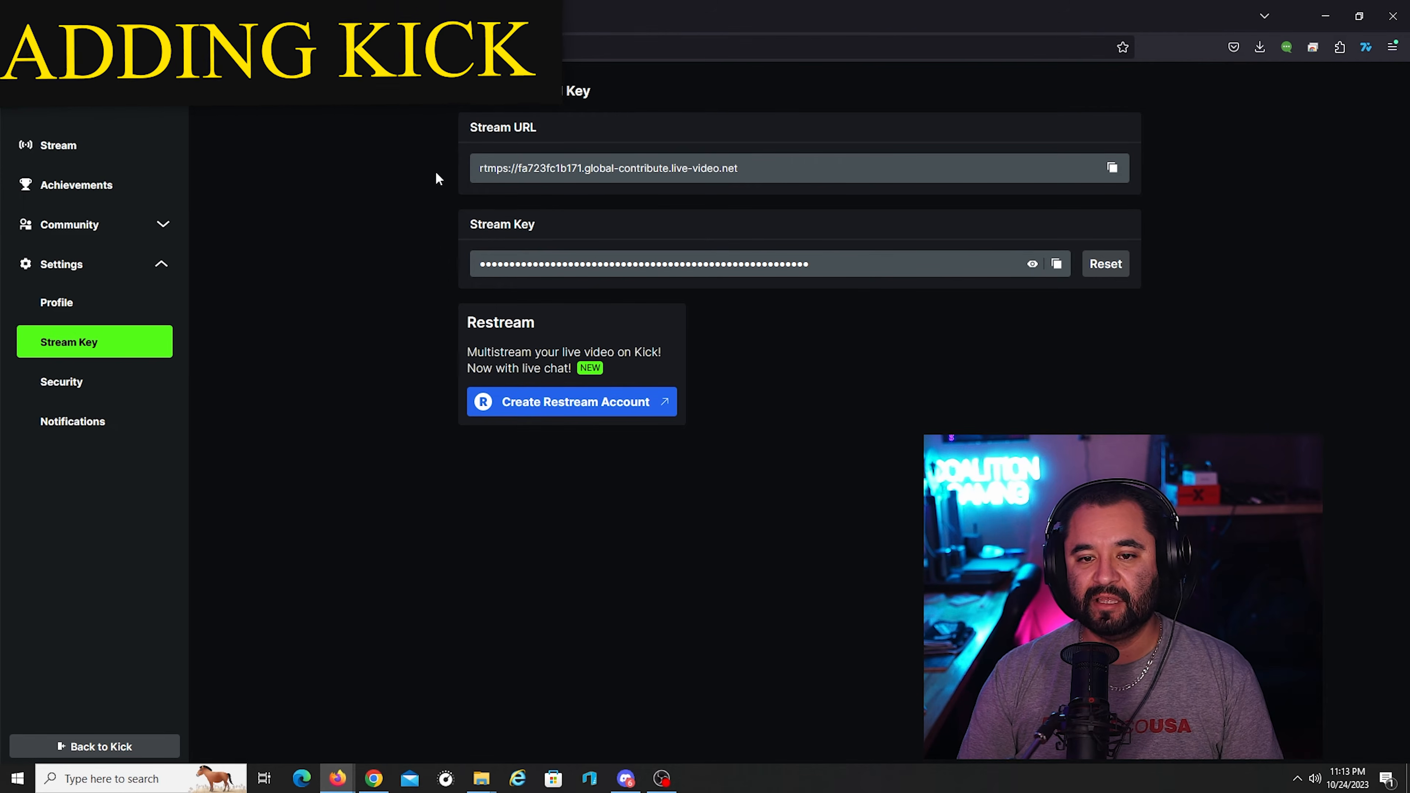
pyautogui.click(1116, 171)
pyautogui.hotkey('alt', 'Tab')
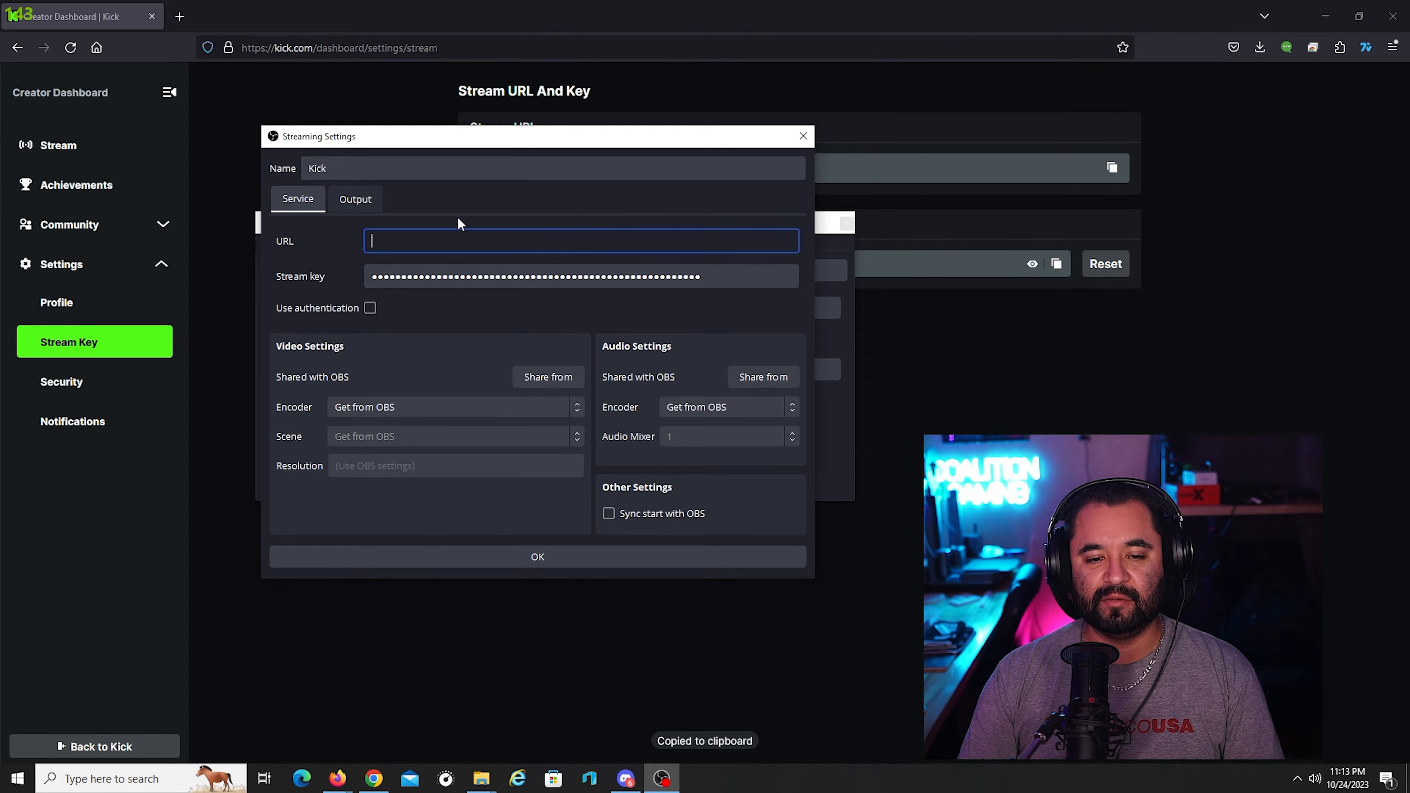
pyautogui.moveTo(432, 136); pyautogui.dragTo(429, 145)
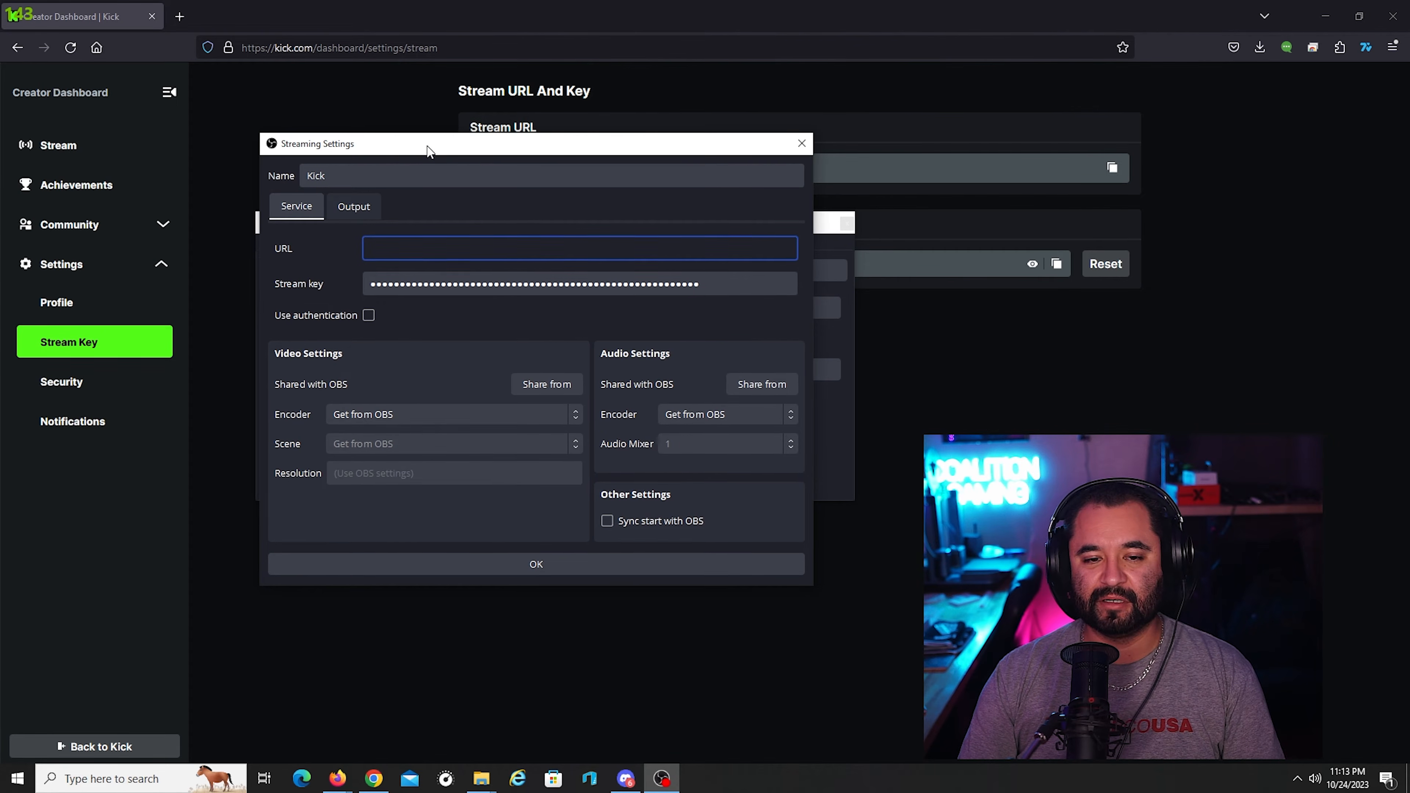
pyautogui.hotkey('ctrl', 'v')
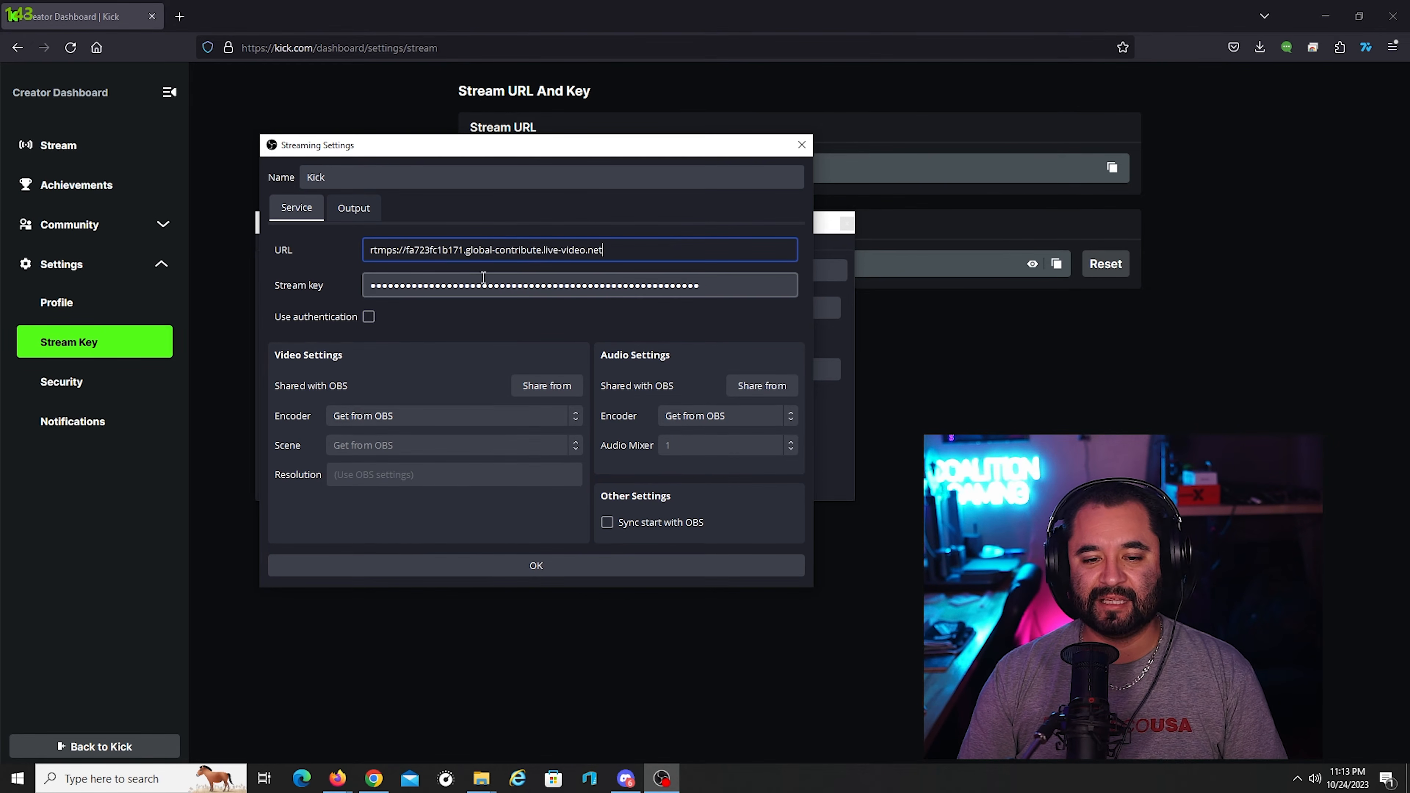
# - Copy the stream key from the Kick Creator Dashboard and replace the Kick target's stream key in OBS with it
pyautogui.click(1064, 264)
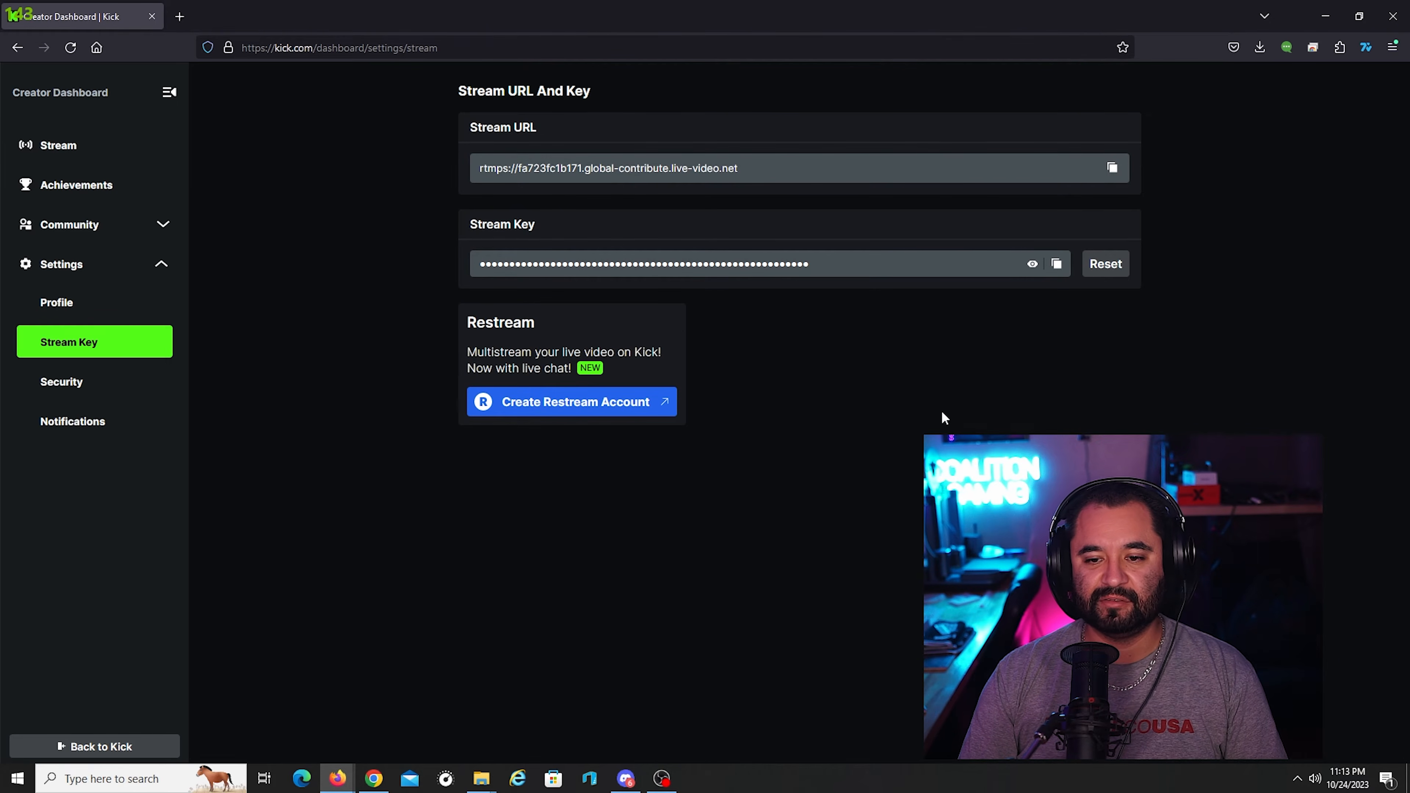
pyautogui.hotkey('alt', 'Tab')
pyautogui.click(672, 285)
pyautogui.hotkey('ctrl', 'a')
pyautogui.hotkey('ctrl', 'v')
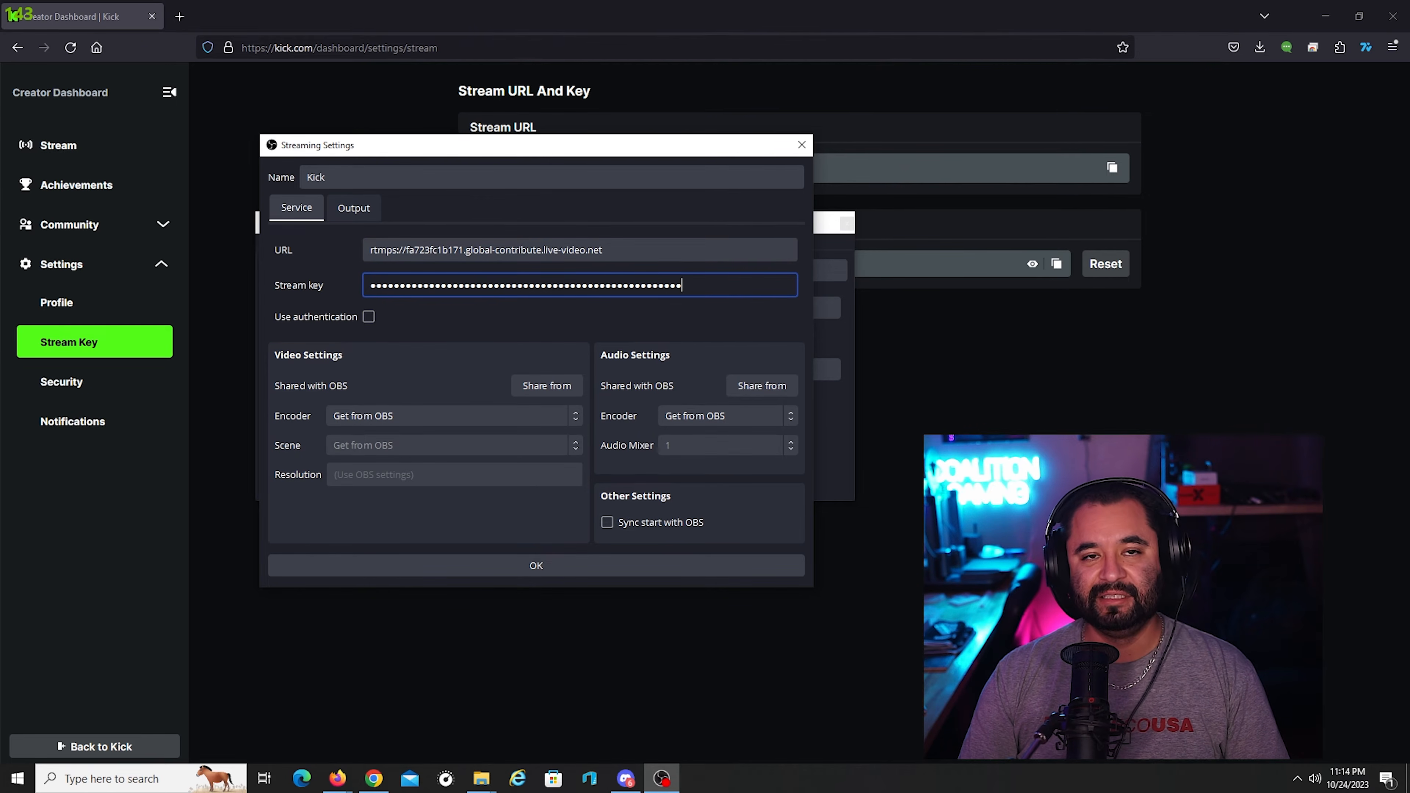
pyautogui.click(535, 565)
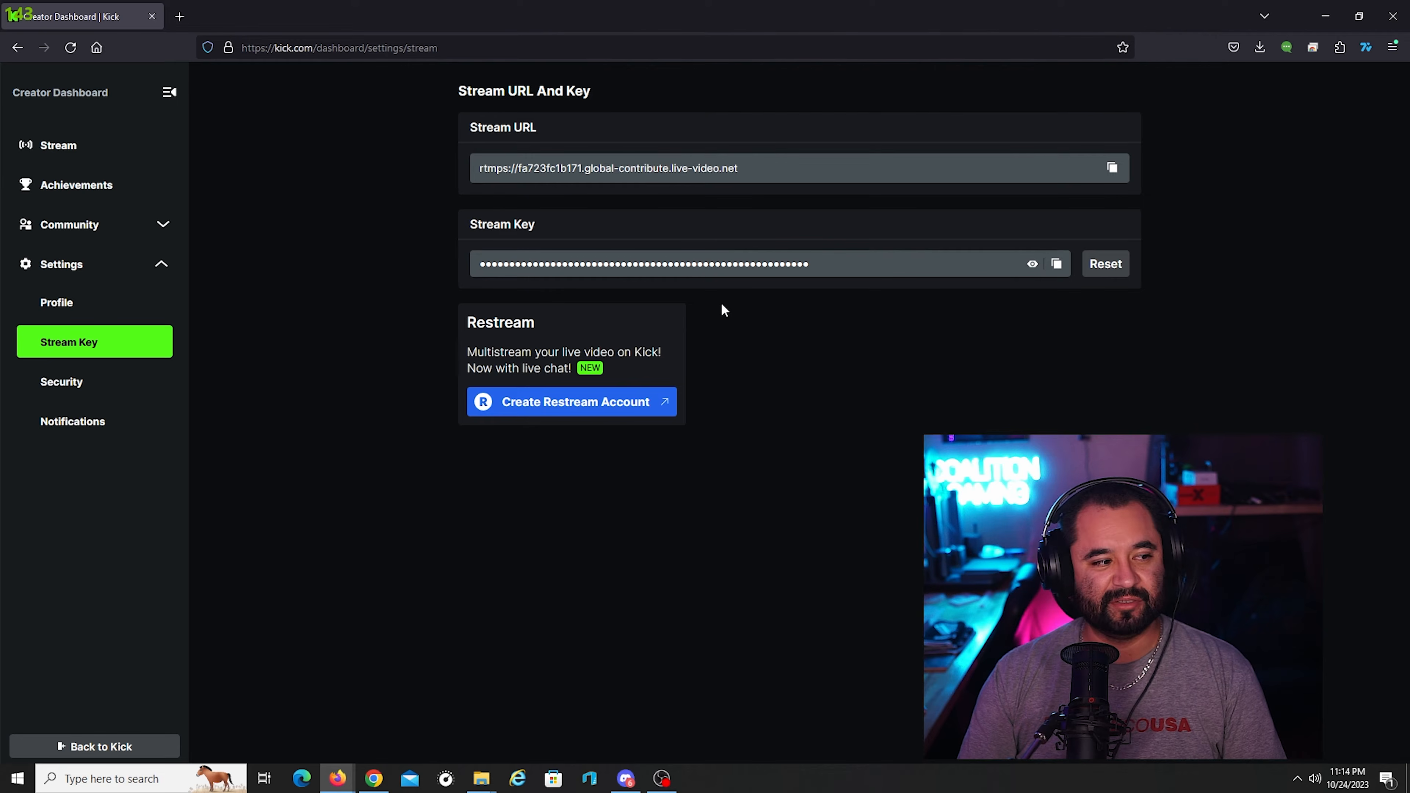
pyautogui.hotkey('alt', 'Tab')
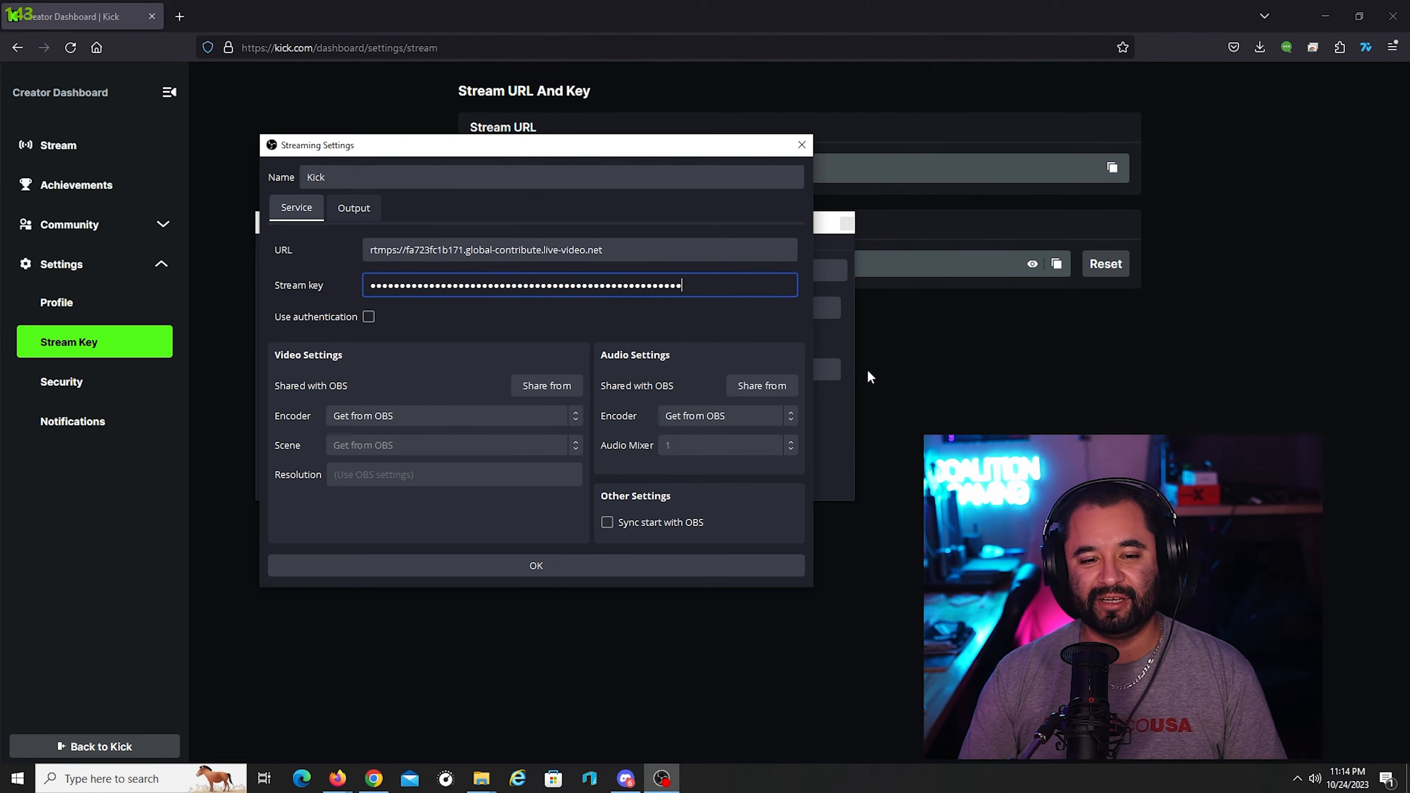
pyautogui.click(528, 321)
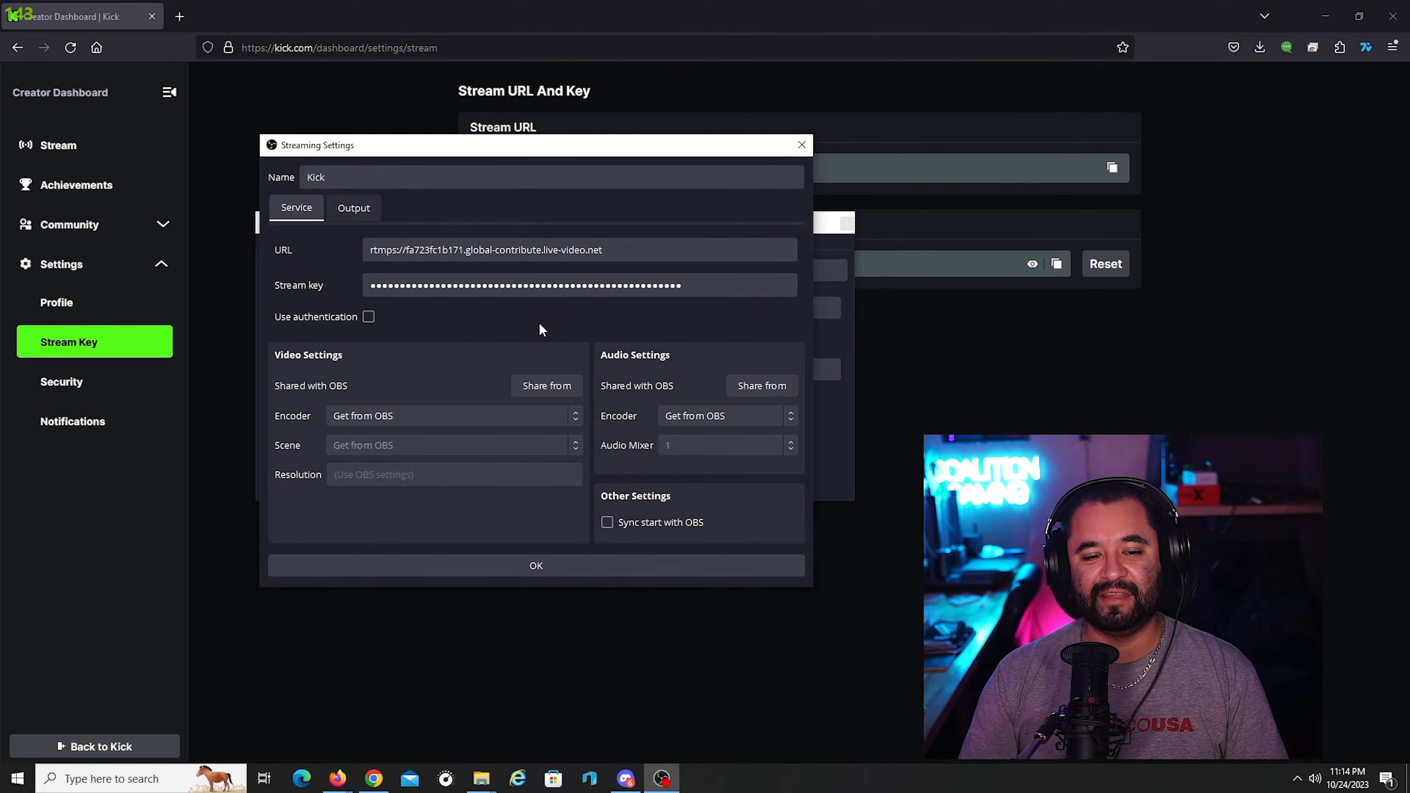
pyautogui.moveTo(480, 151); pyautogui.dragTo(572, 196)
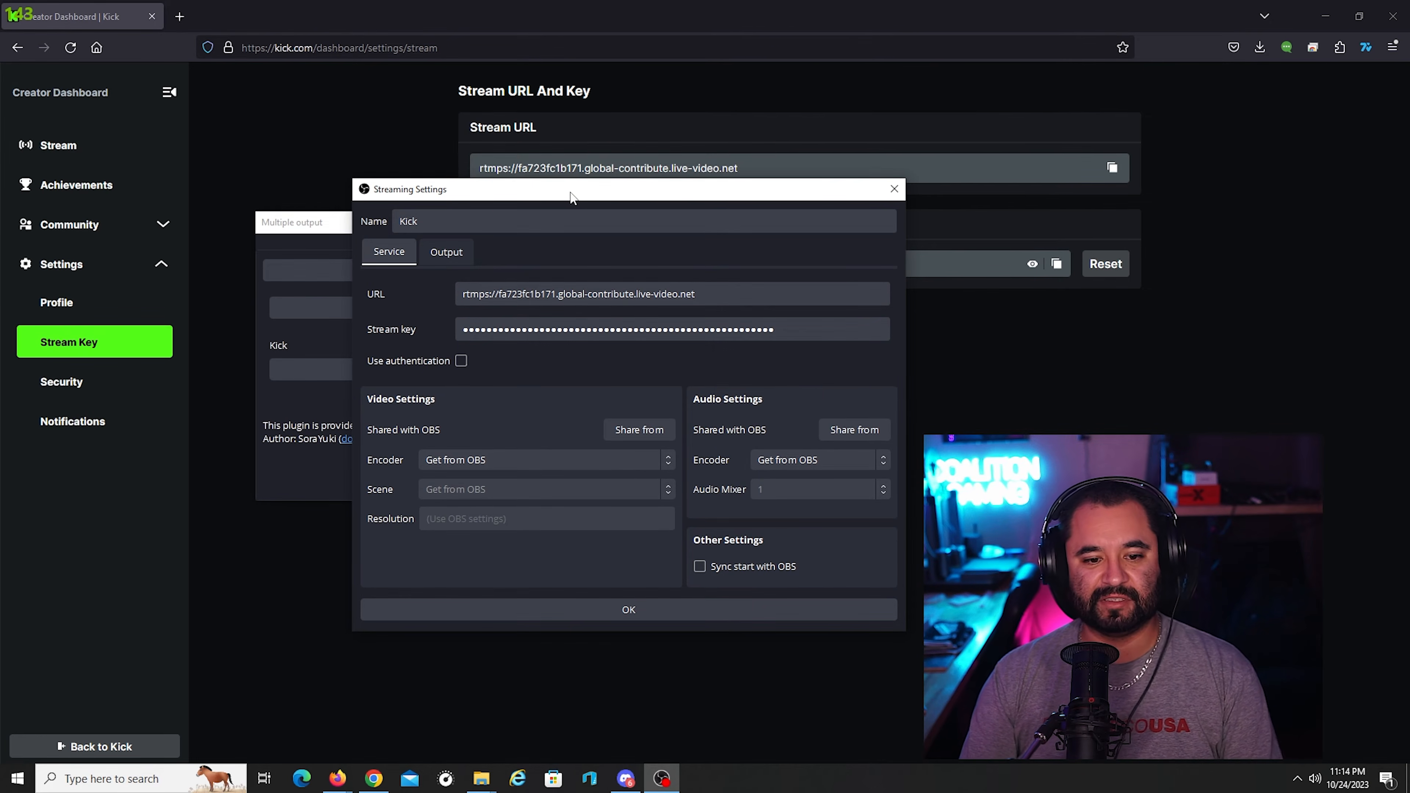
pyautogui.moveTo(519, 193); pyautogui.dragTo(487, 145)
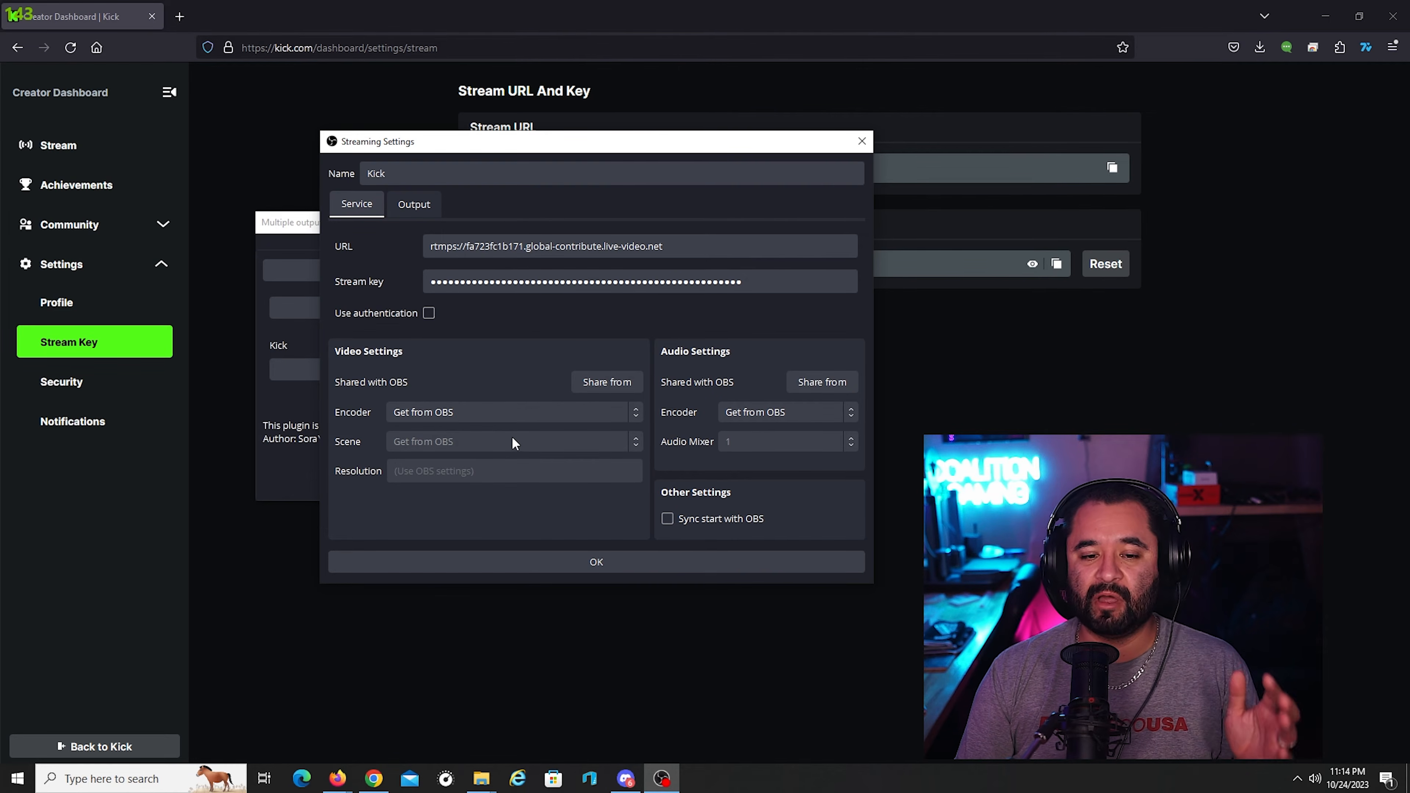
# - Try the NVIDIA NVENC H.264 [jim_nvenc] video encoder for the Kick target and look through its scene and encoding options
pyautogui.click(525, 410)
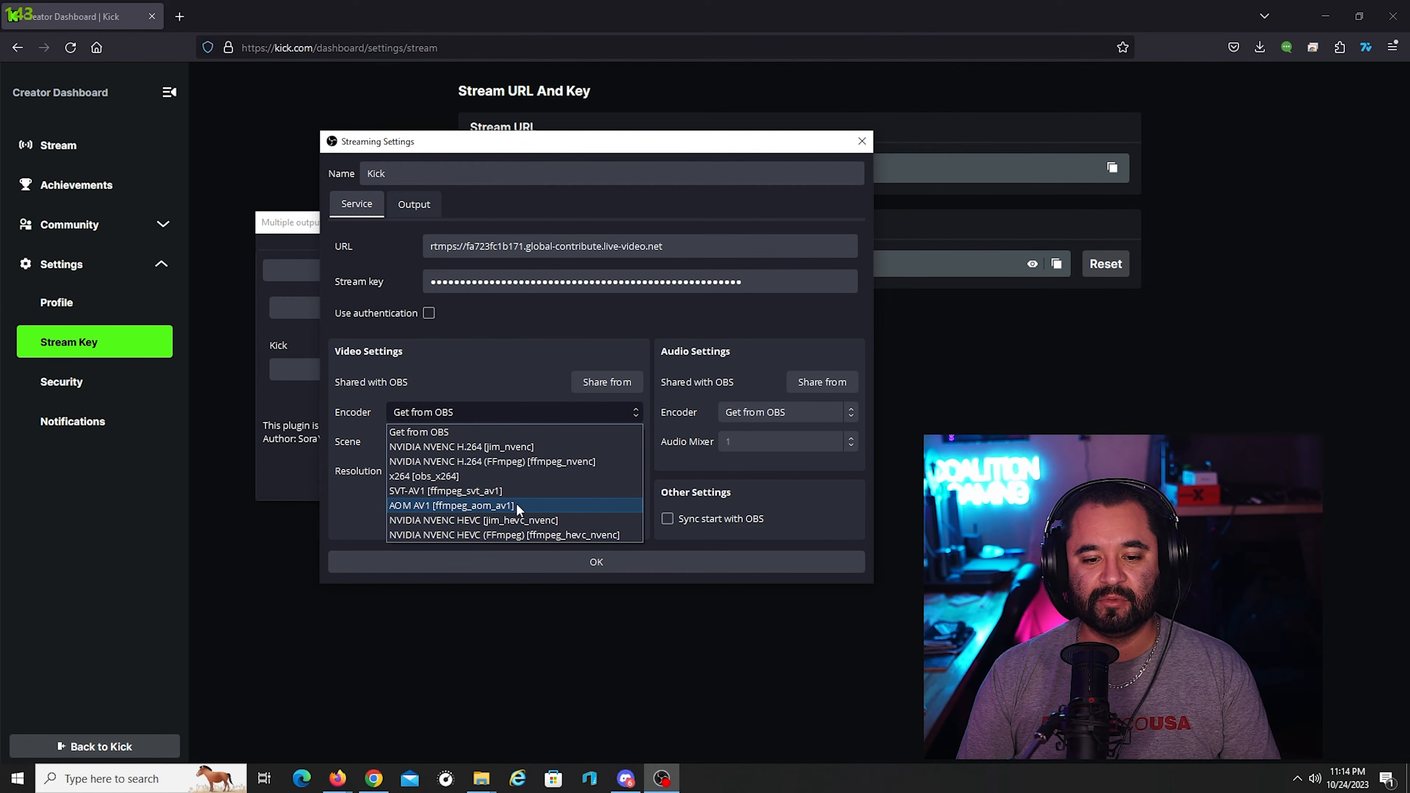
pyautogui.click(530, 448)
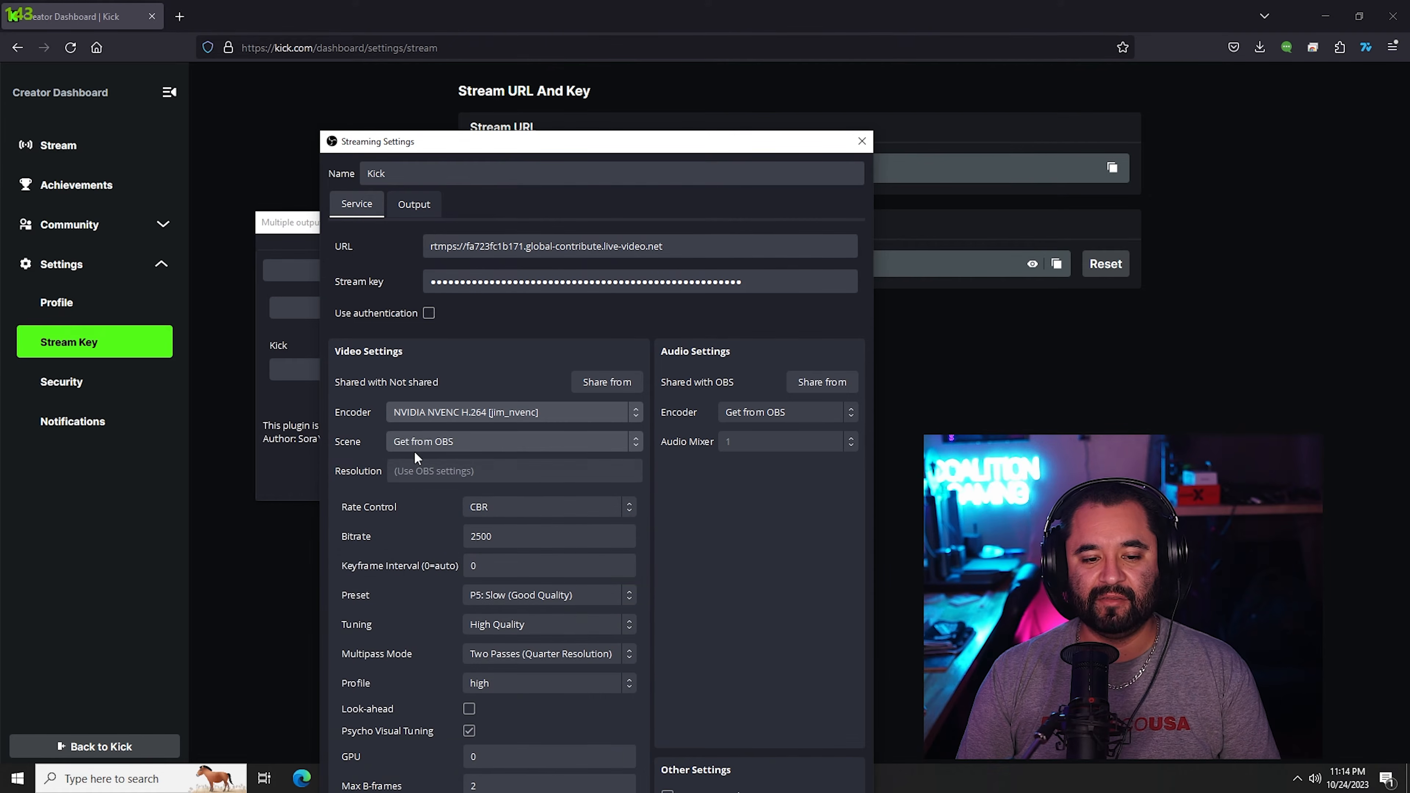
pyautogui.click(403, 444)
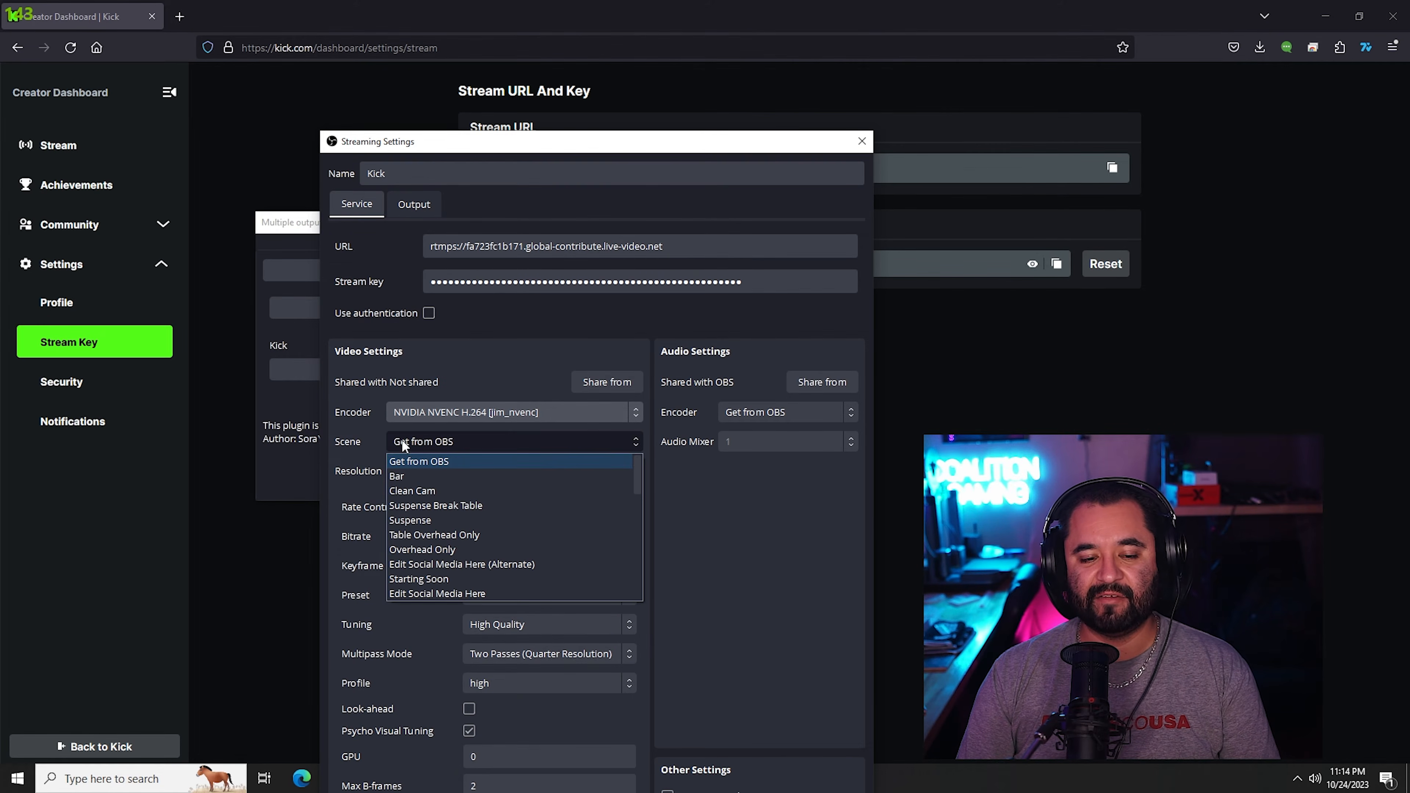
pyautogui.click(383, 444)
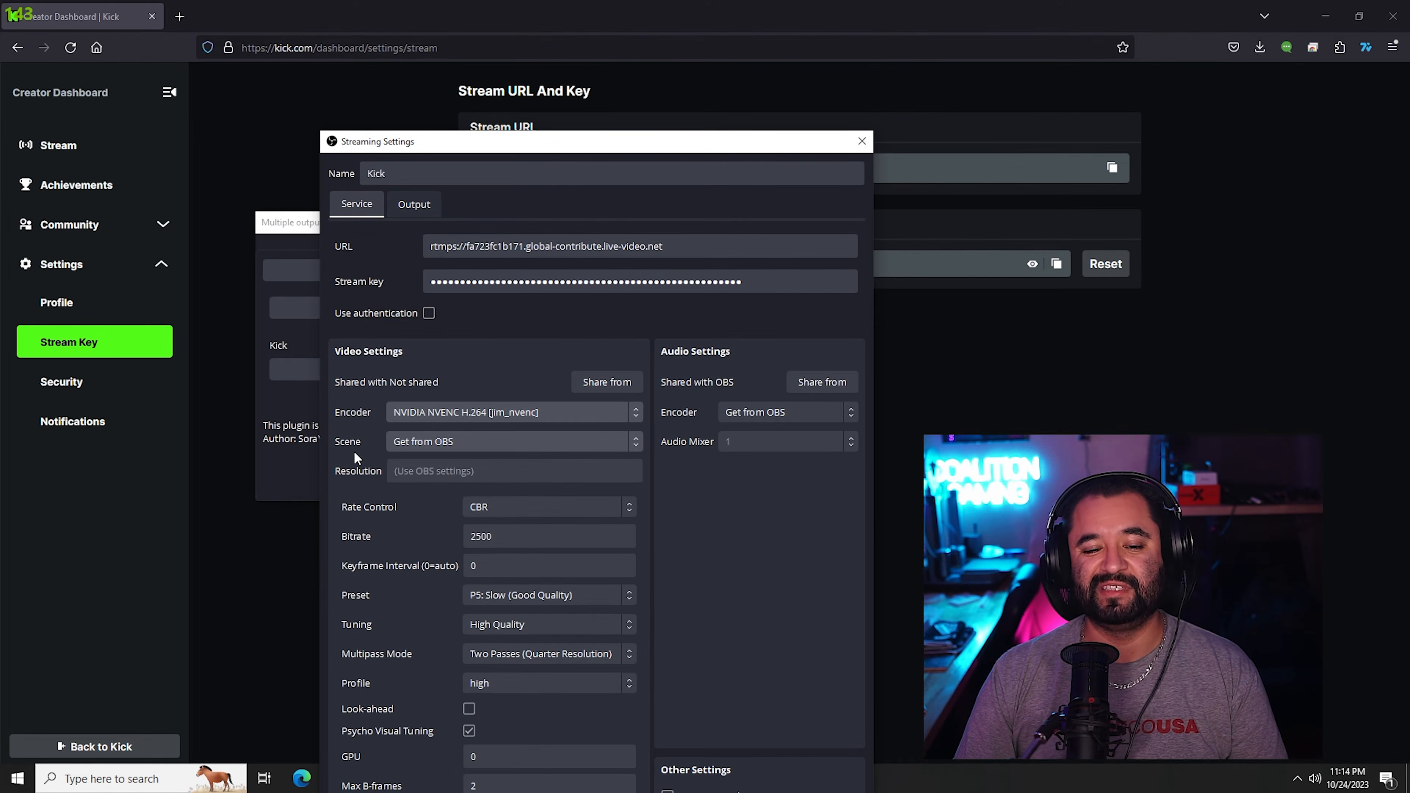
pyautogui.moveTo(576, 145); pyautogui.dragTo(558, 94)
pyautogui.click(473, 242)
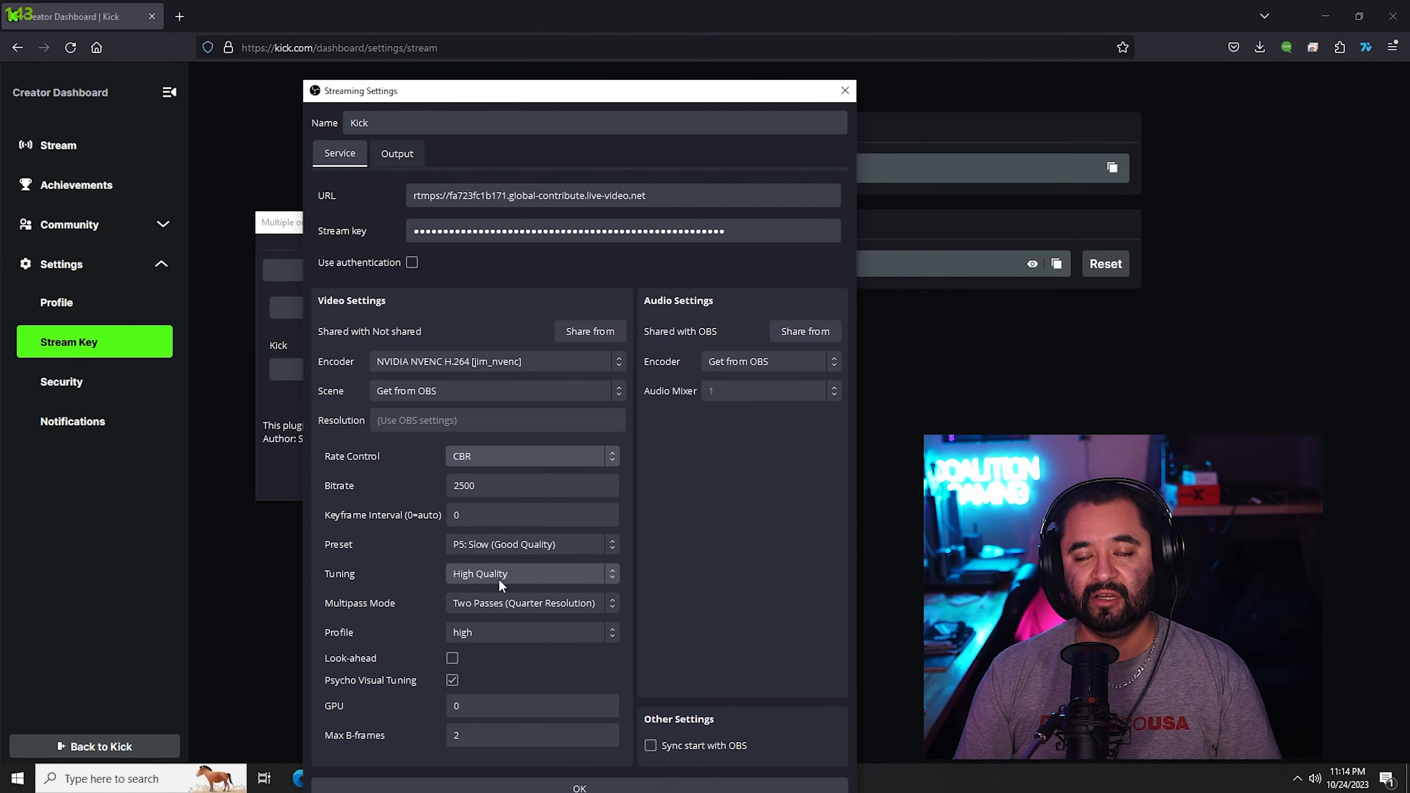
pyautogui.click(527, 392)
pyautogui.click(531, 389)
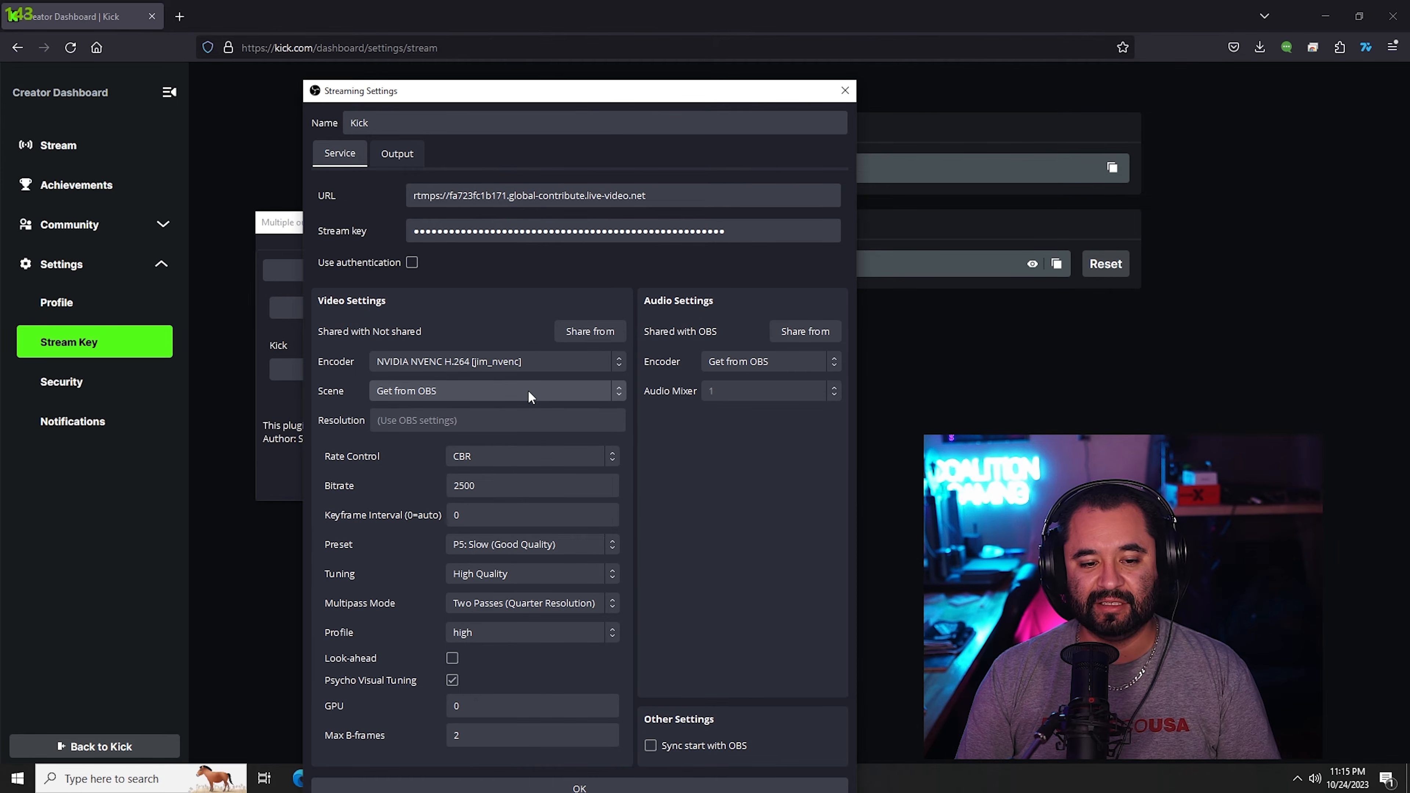
pyautogui.click(481, 396)
pyautogui.click(481, 392)
# - Set the Kick target's video encoder to Get from OBS and save the target's streaming settings
pyautogui.click(478, 357)
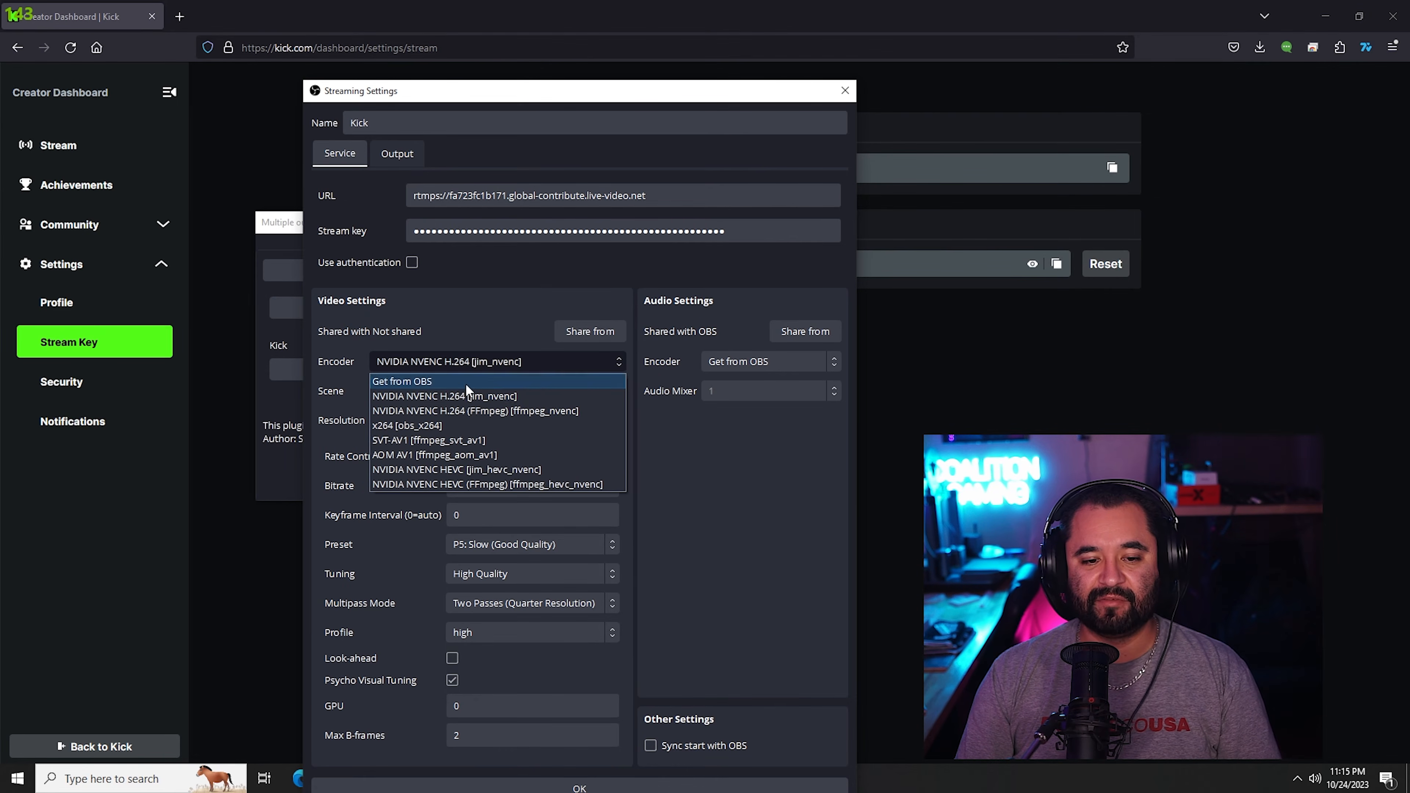
pyautogui.click(465, 382)
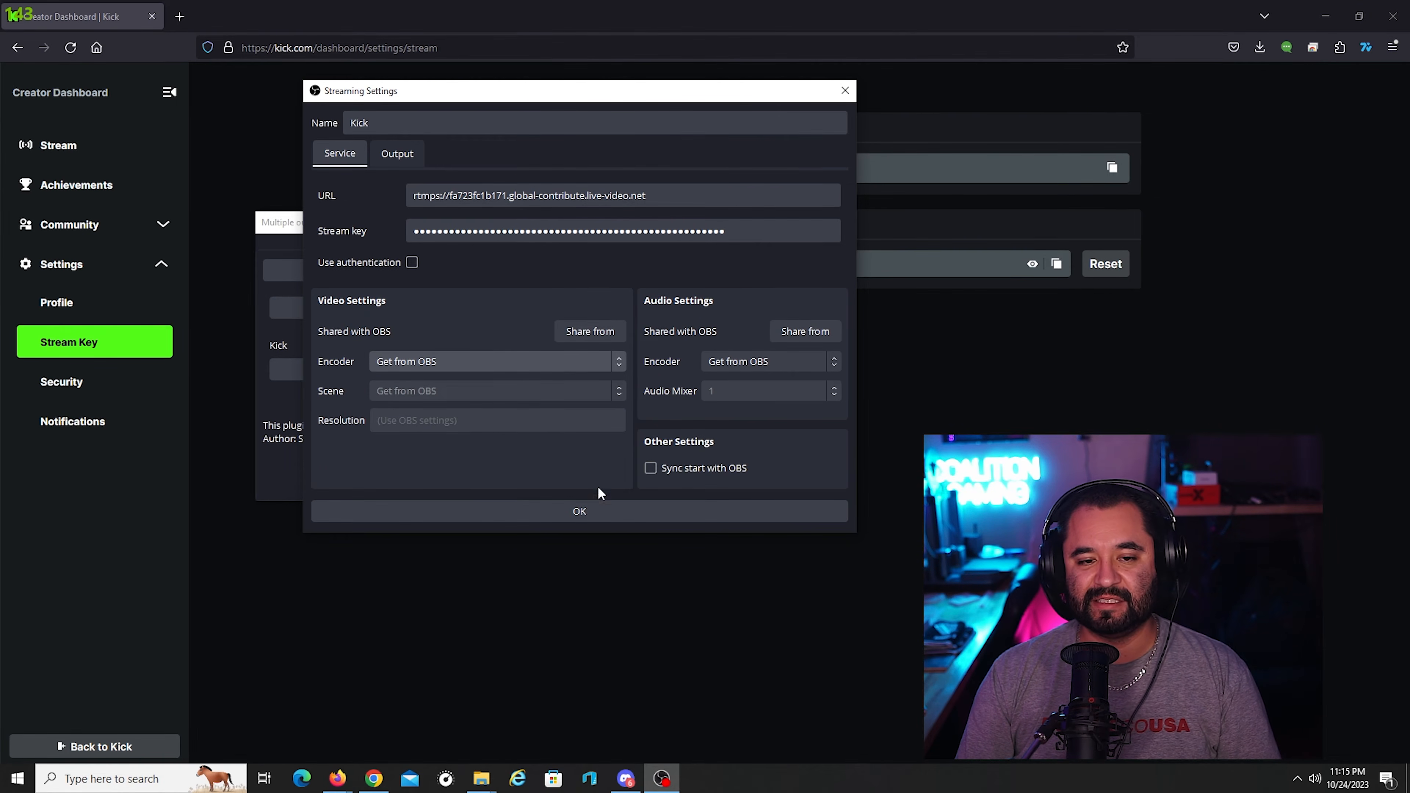
pyautogui.click(589, 513)
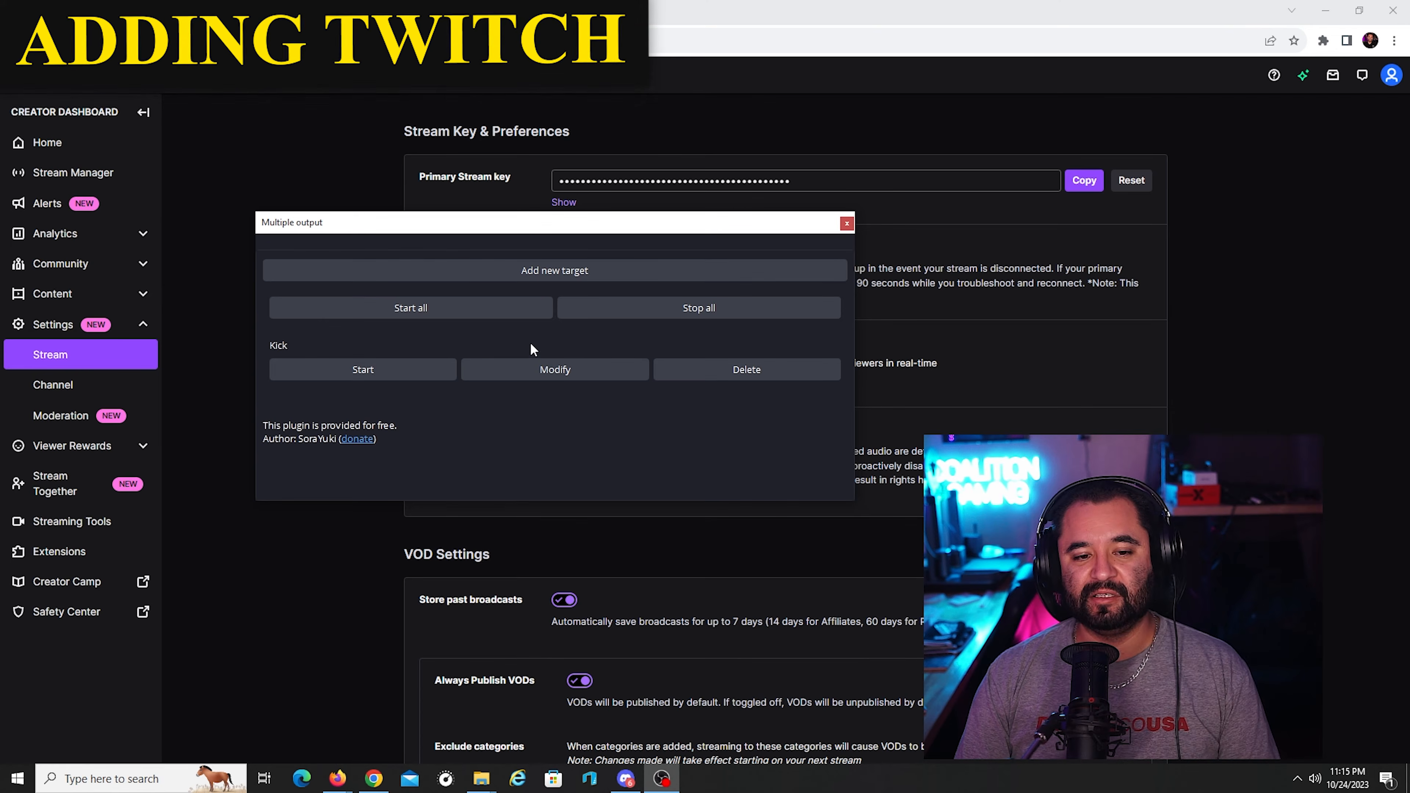
# - Add a target named Twitch and fill its URL with the Los Angeles endpoint copied from Twitch's recommended ingest endpoints page in Chrome
pyautogui.click(579, 271)
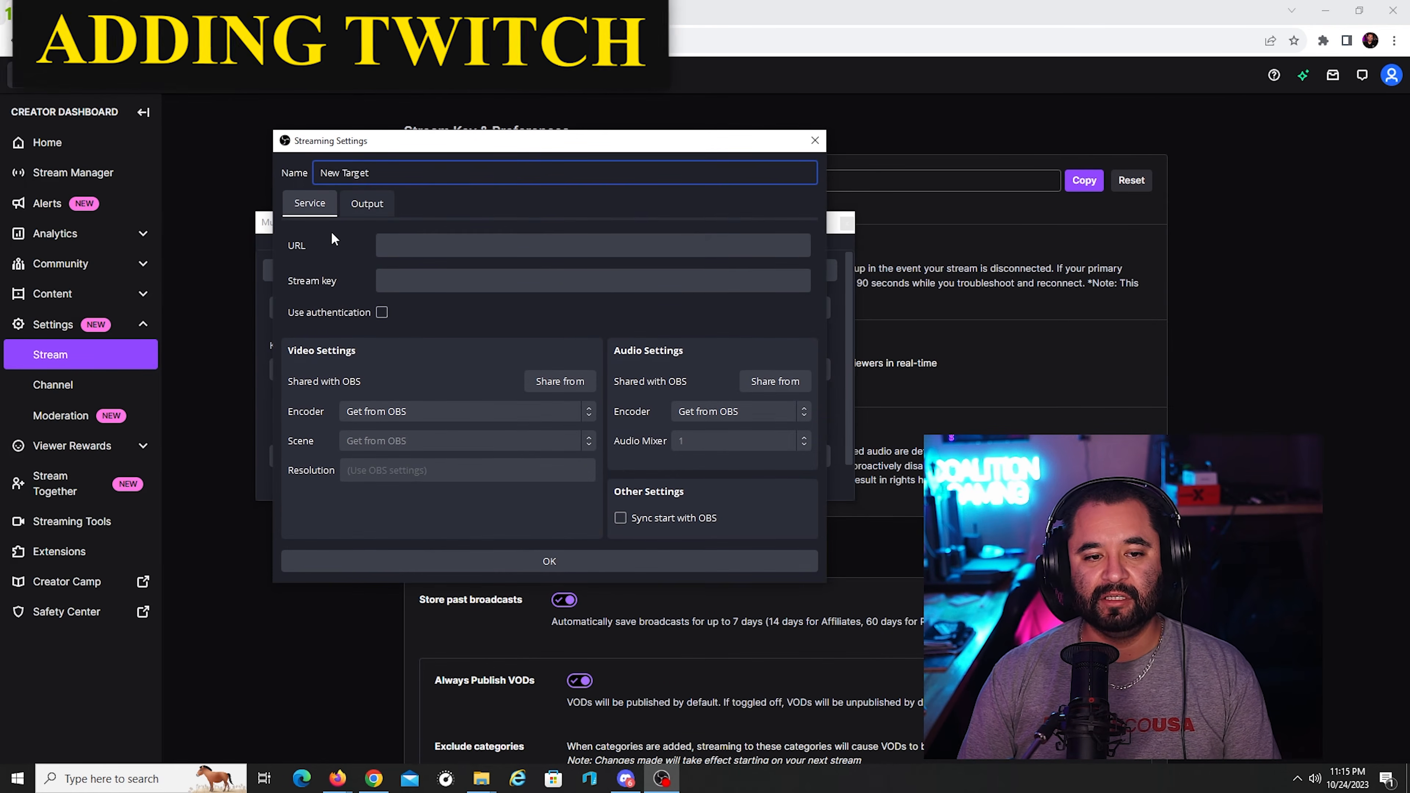
pyautogui.click(422, 248)
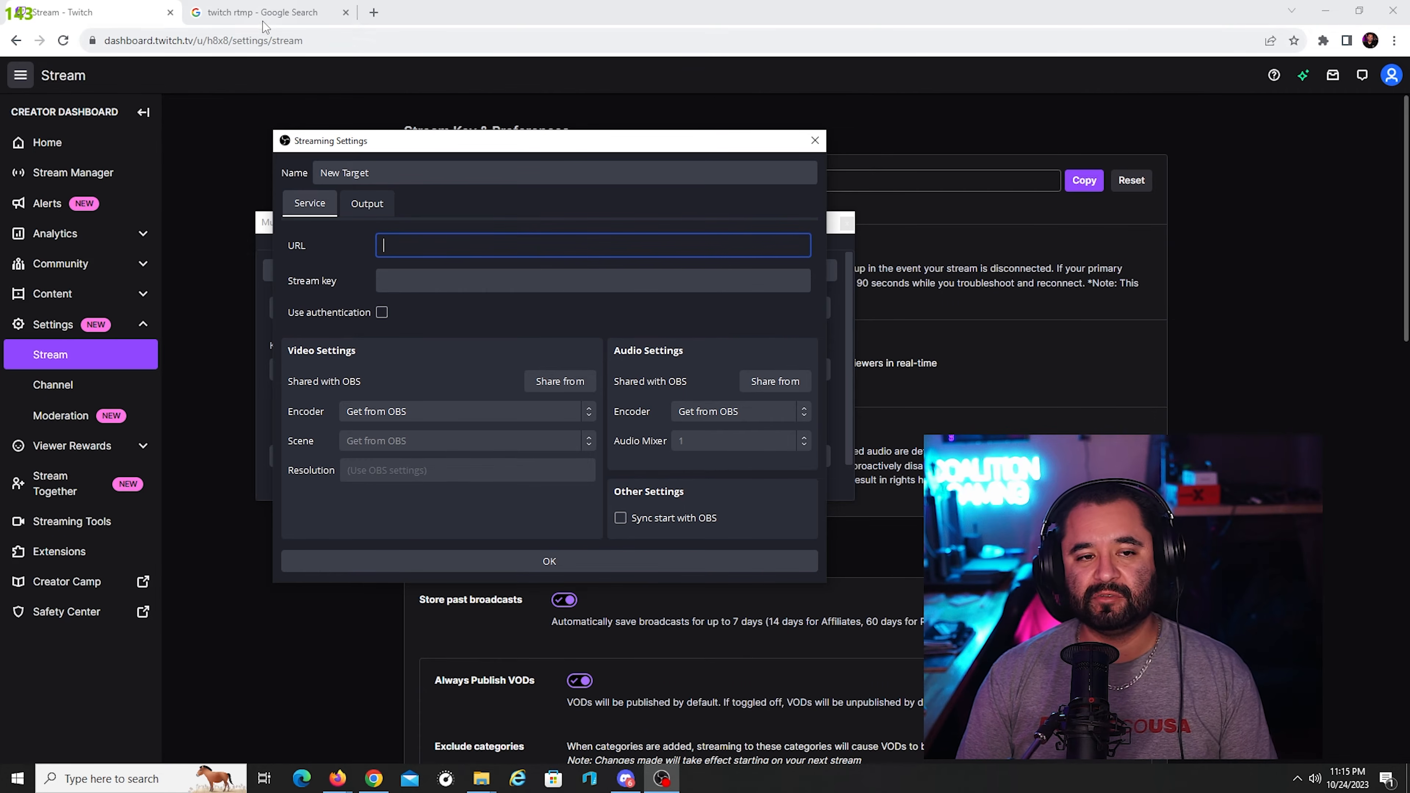
pyautogui.click(286, 18)
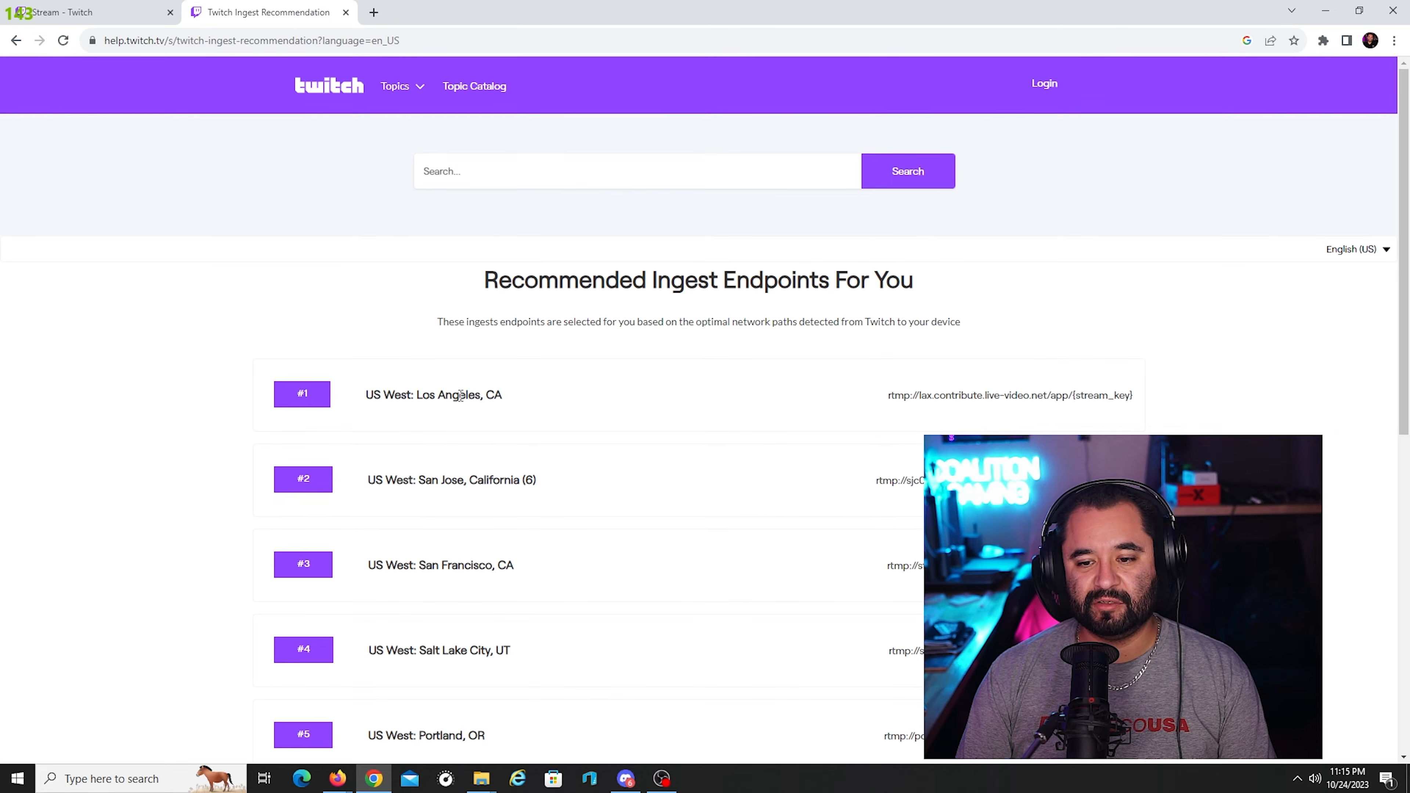
pyautogui.moveTo(1135, 398); pyautogui.dragTo(1113, 399)
pyautogui.click(1109, 399)
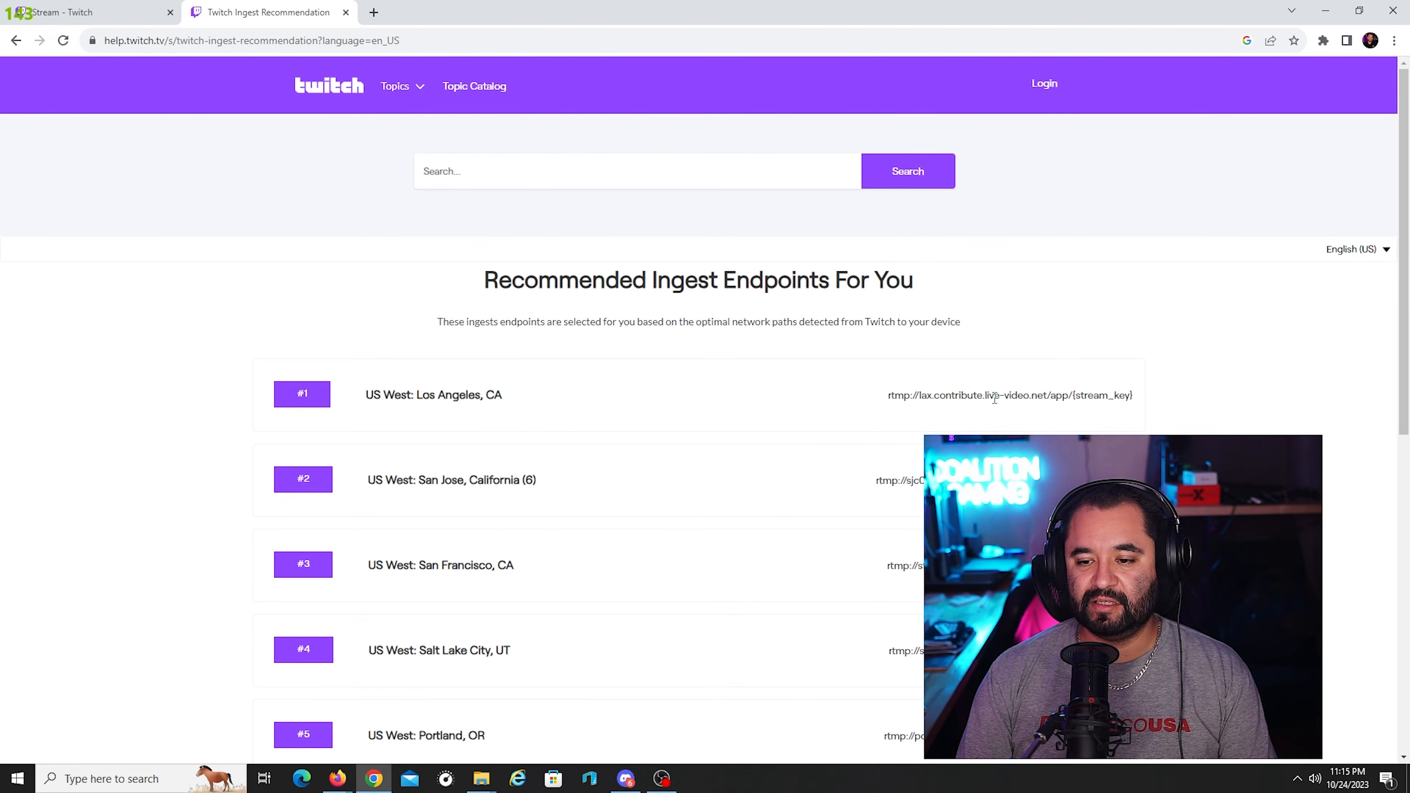
pyautogui.moveTo(883, 397); pyautogui.dragTo(994, 395)
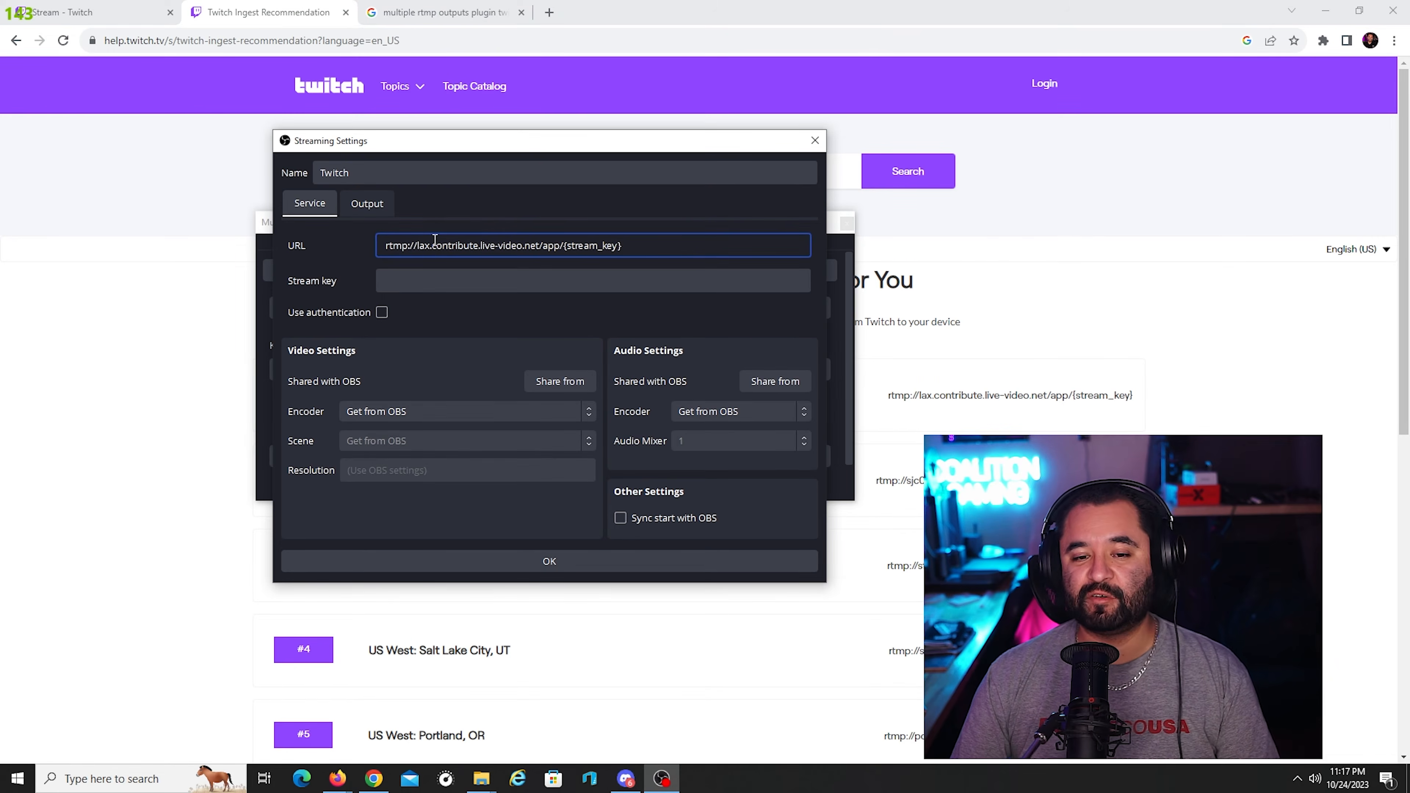
# - Remove the {stream_key} placeholder from the end of the Twitch target's URL, leaving rtmp://lax.contribute.live-video.net/app/
pyautogui.press('BackSpace')
pyautogui.press('BackSpace')
pyautogui.press('BackSpace')
pyautogui.press('BackSpace')
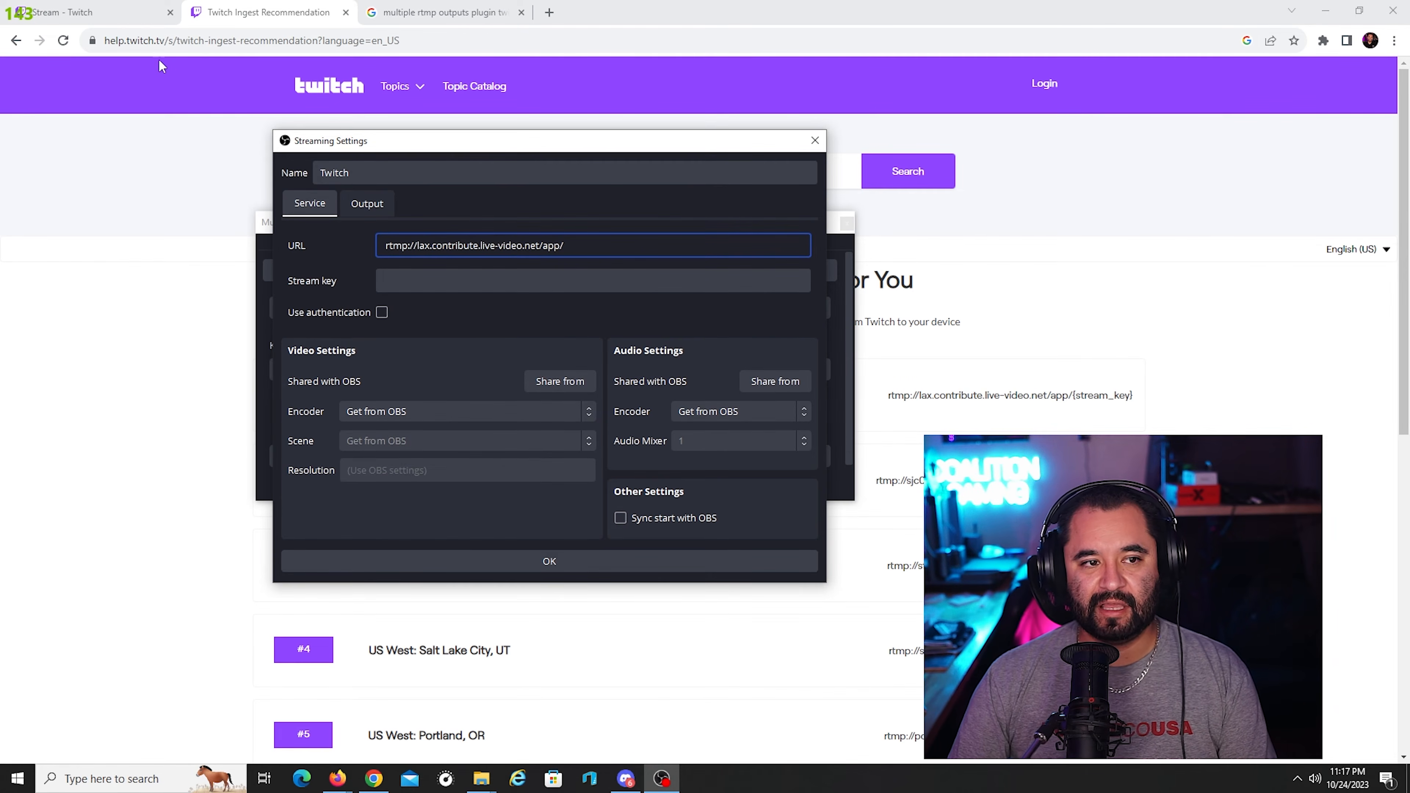
# - Copy the primary stream key from the Twitch Creator Dashboard in Chrome, paste it as the Twitch target's stream key in OBS and save the target
pyautogui.click(111, 12)
pyautogui.click(1084, 180)
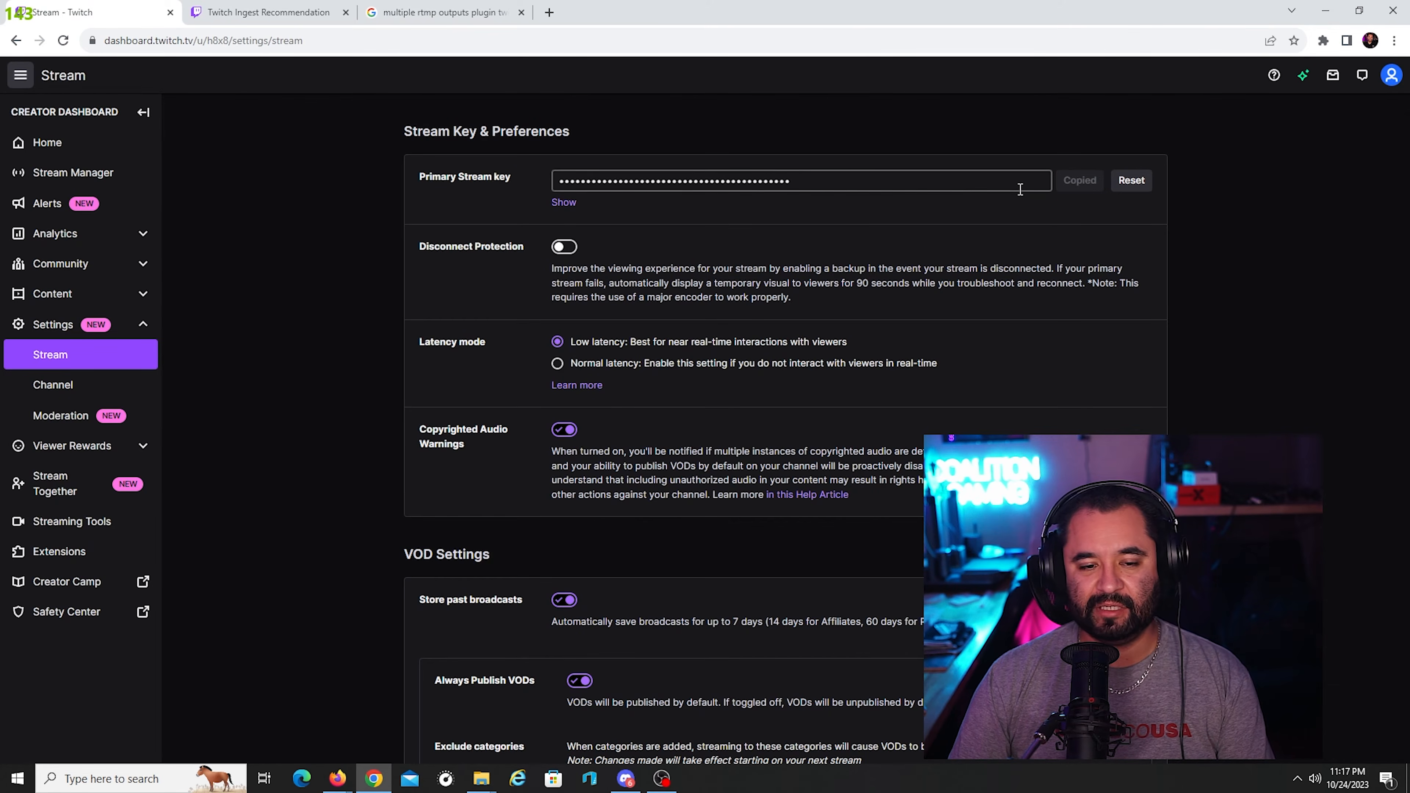
pyautogui.hotkey('alt', 'Tab')
pyautogui.click(541, 281)
pyautogui.hotkey('ctrl', 'v')
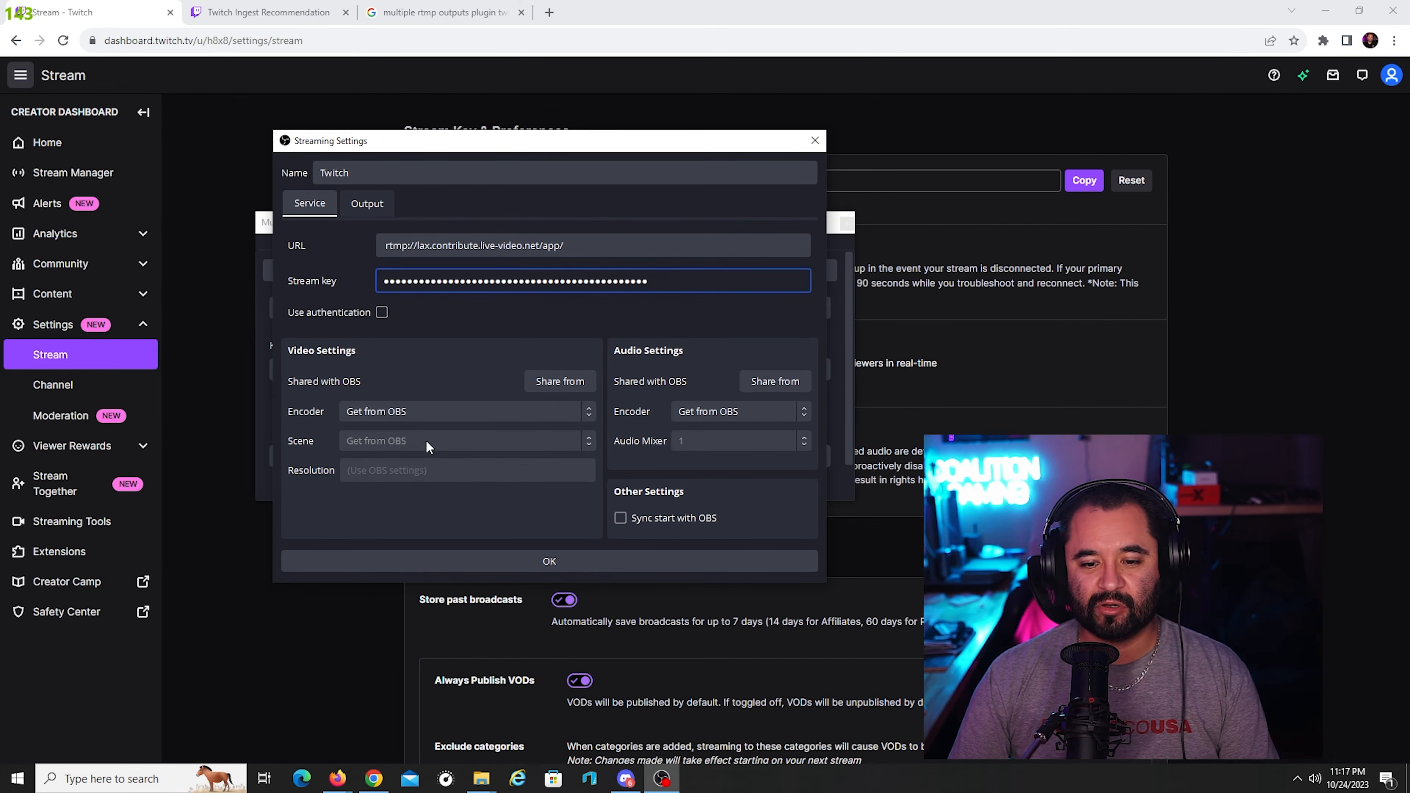
pyautogui.click(541, 560)
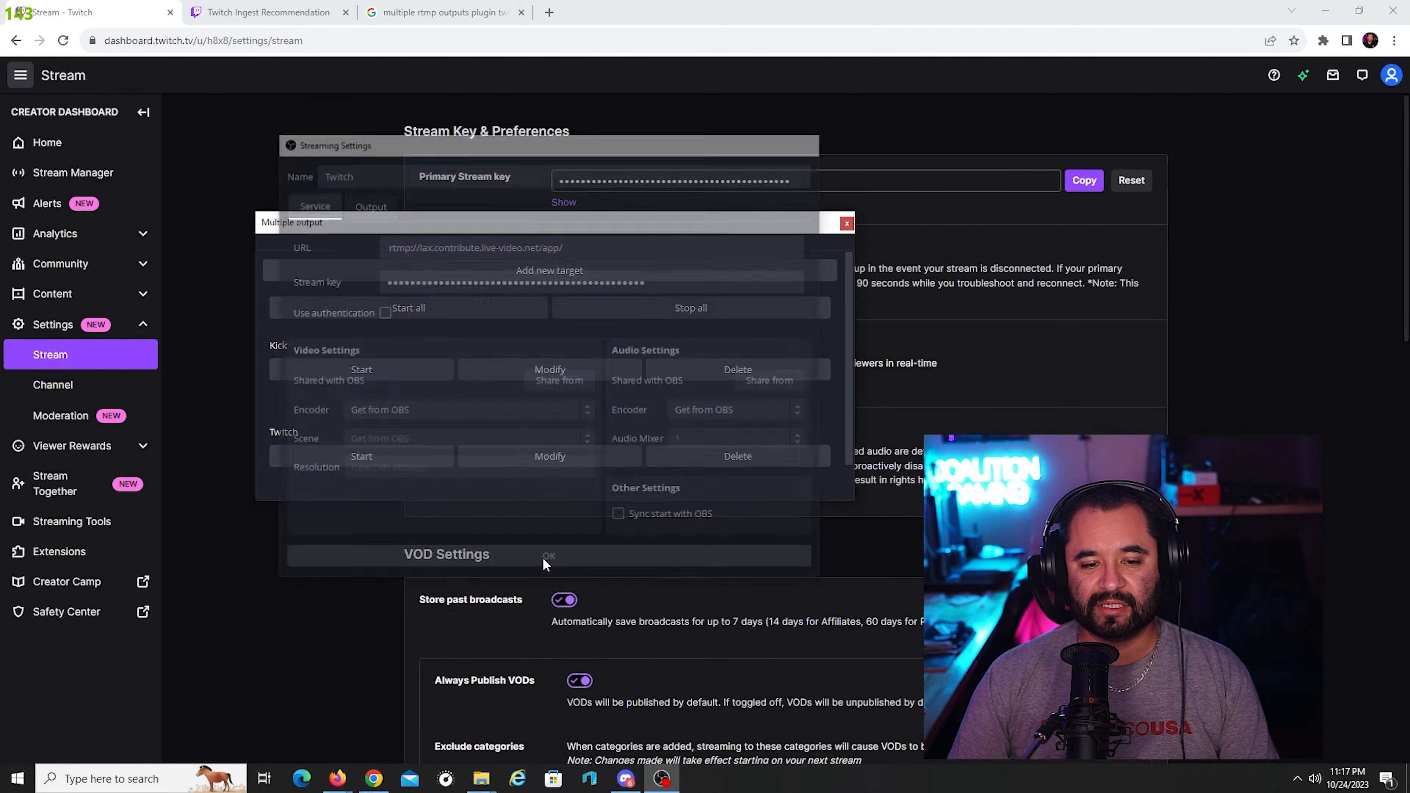
# - Add a new target named Youtube in OBS and switch to the YouTube Studio live streaming page in Firefox
pyautogui.click(543, 279)
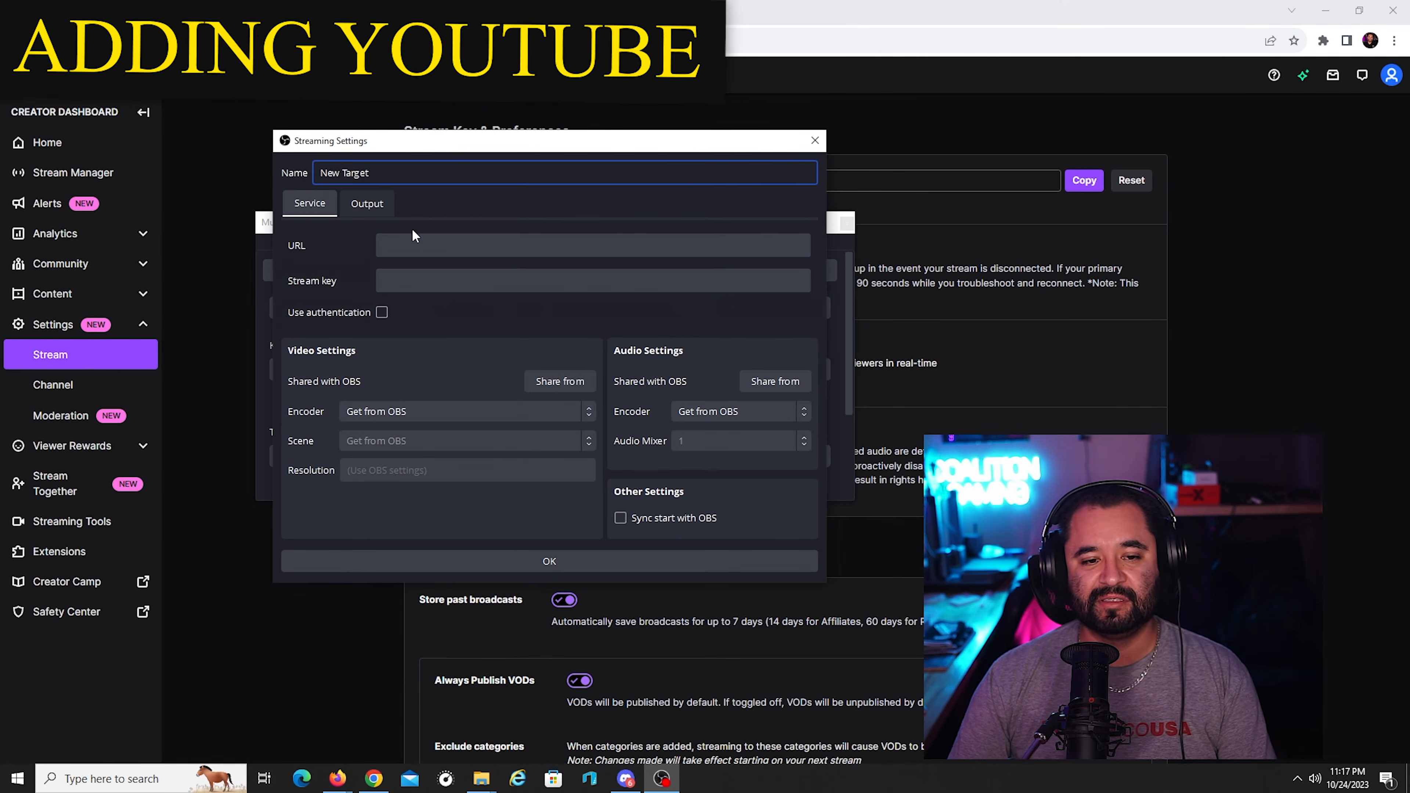
pyautogui.write('Youtube')
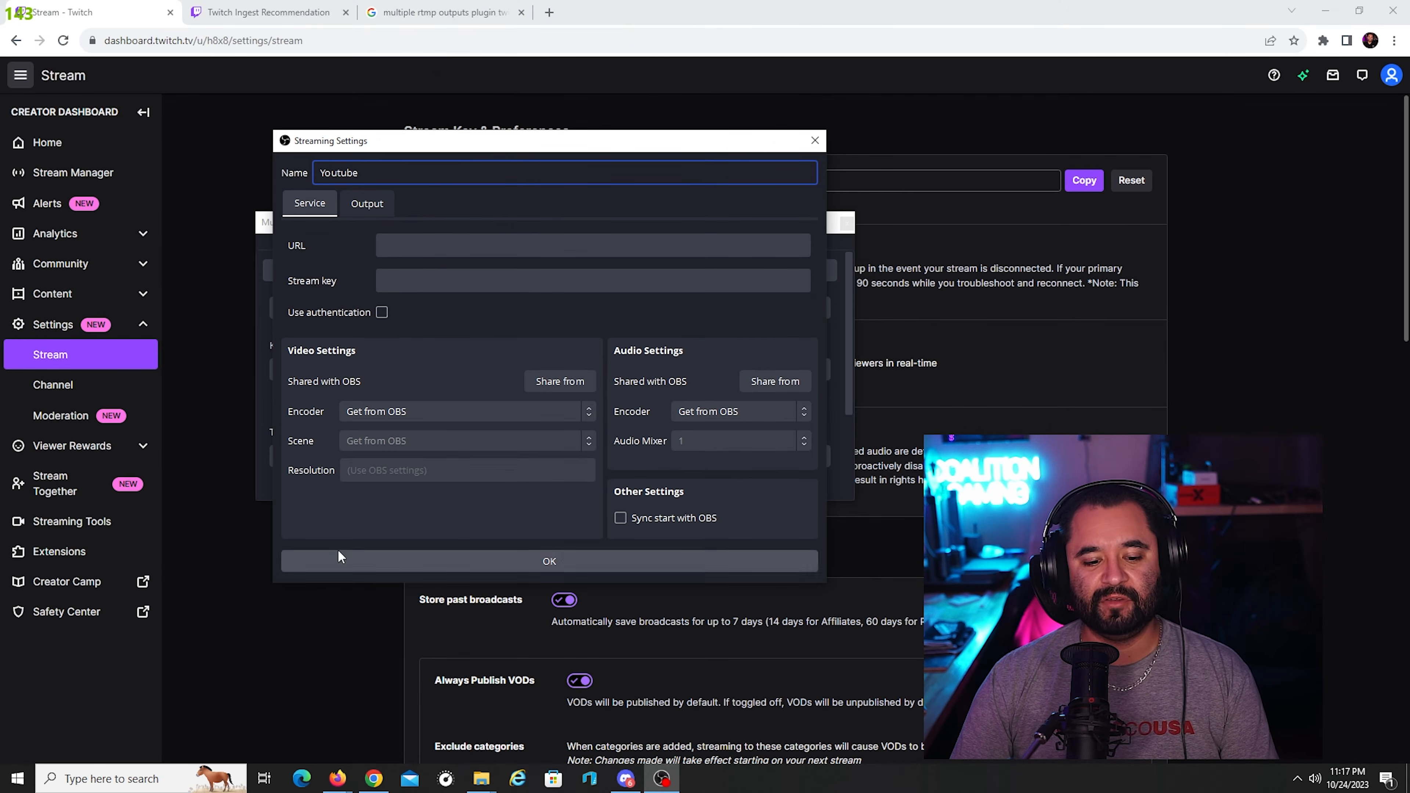
pyautogui.click(375, 779)
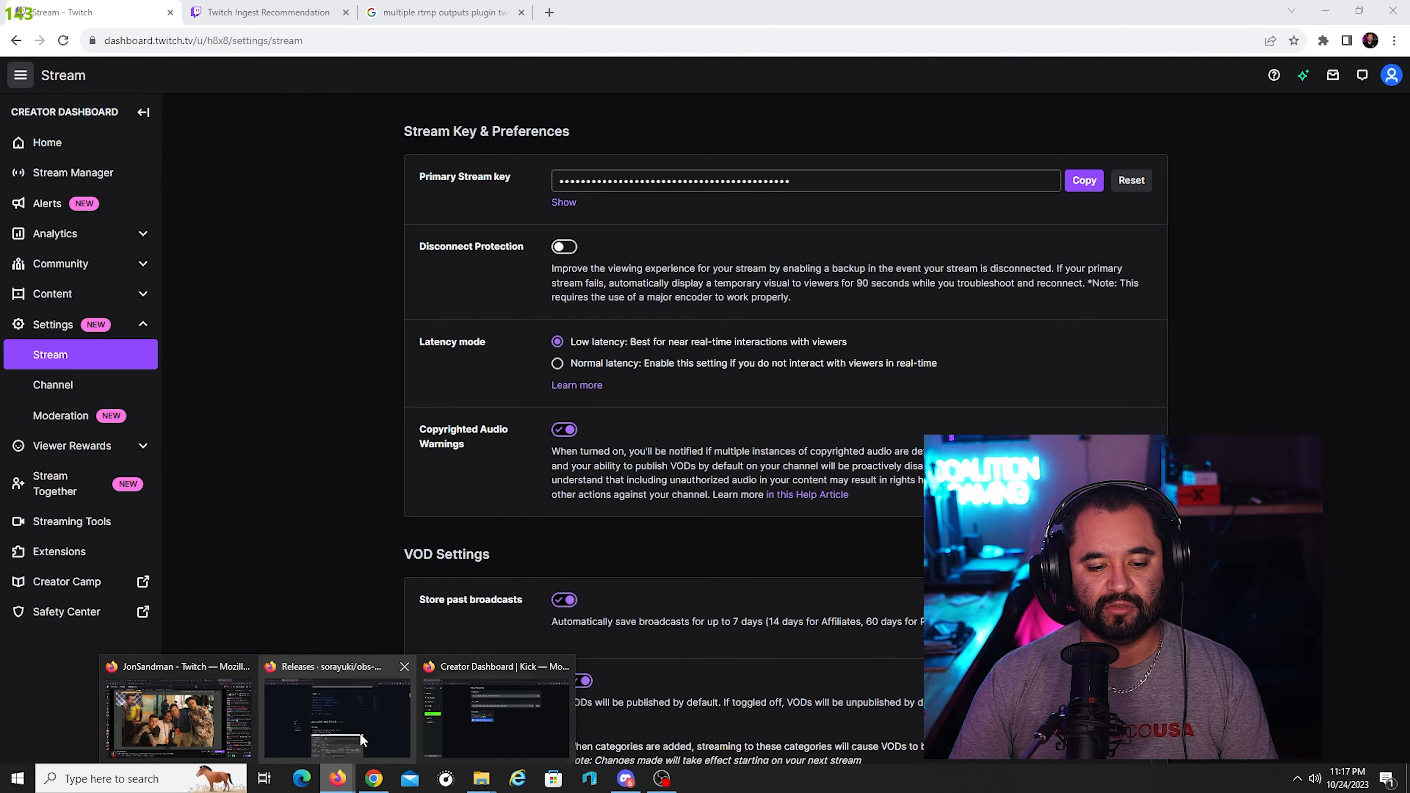
pyautogui.click(364, 733)
pyautogui.click(399, 16)
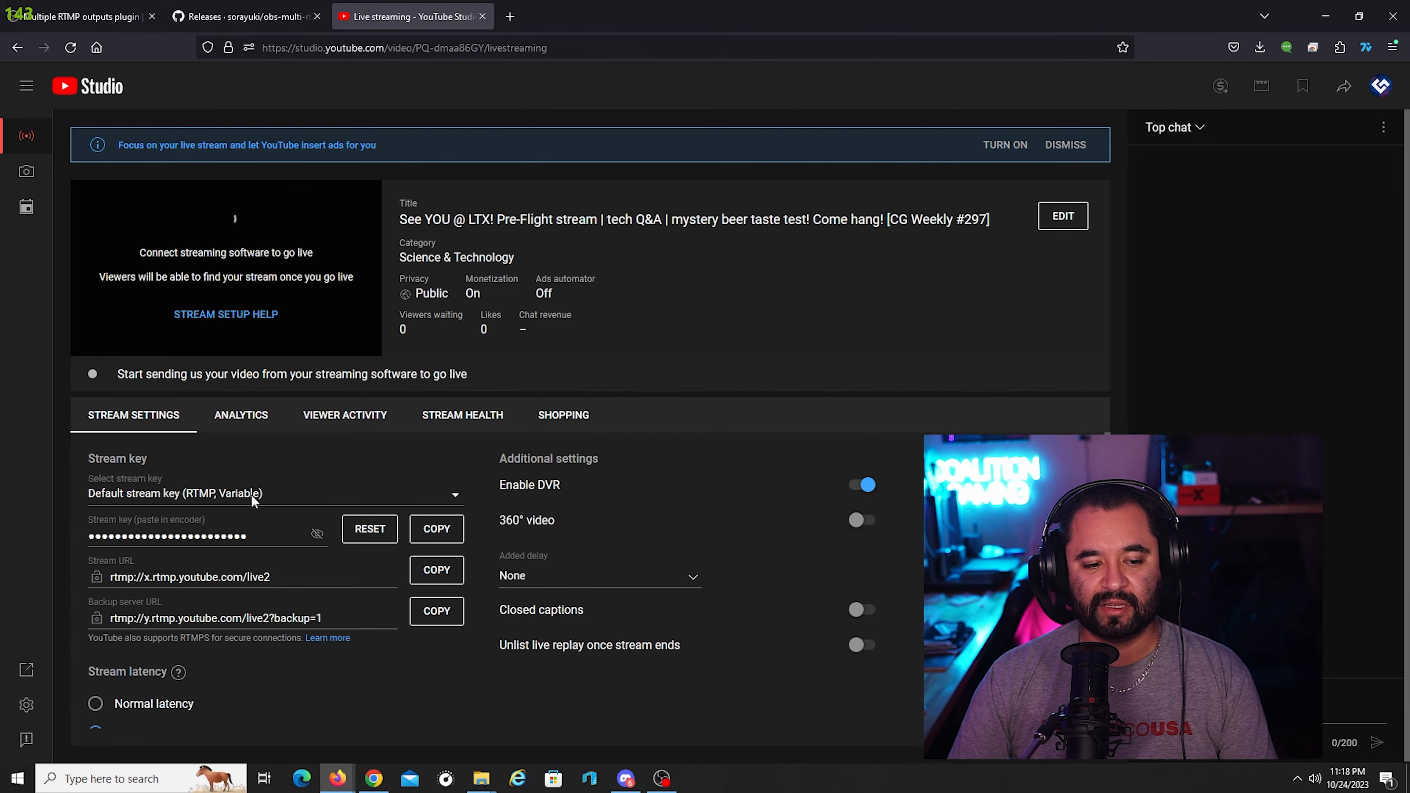
# - Copy the stream URL rtmp://x.rtmp.youtube.com/live2 from YouTube Studio and paste it as the Youtube target's URL in OBS
pyautogui.click(443, 577)
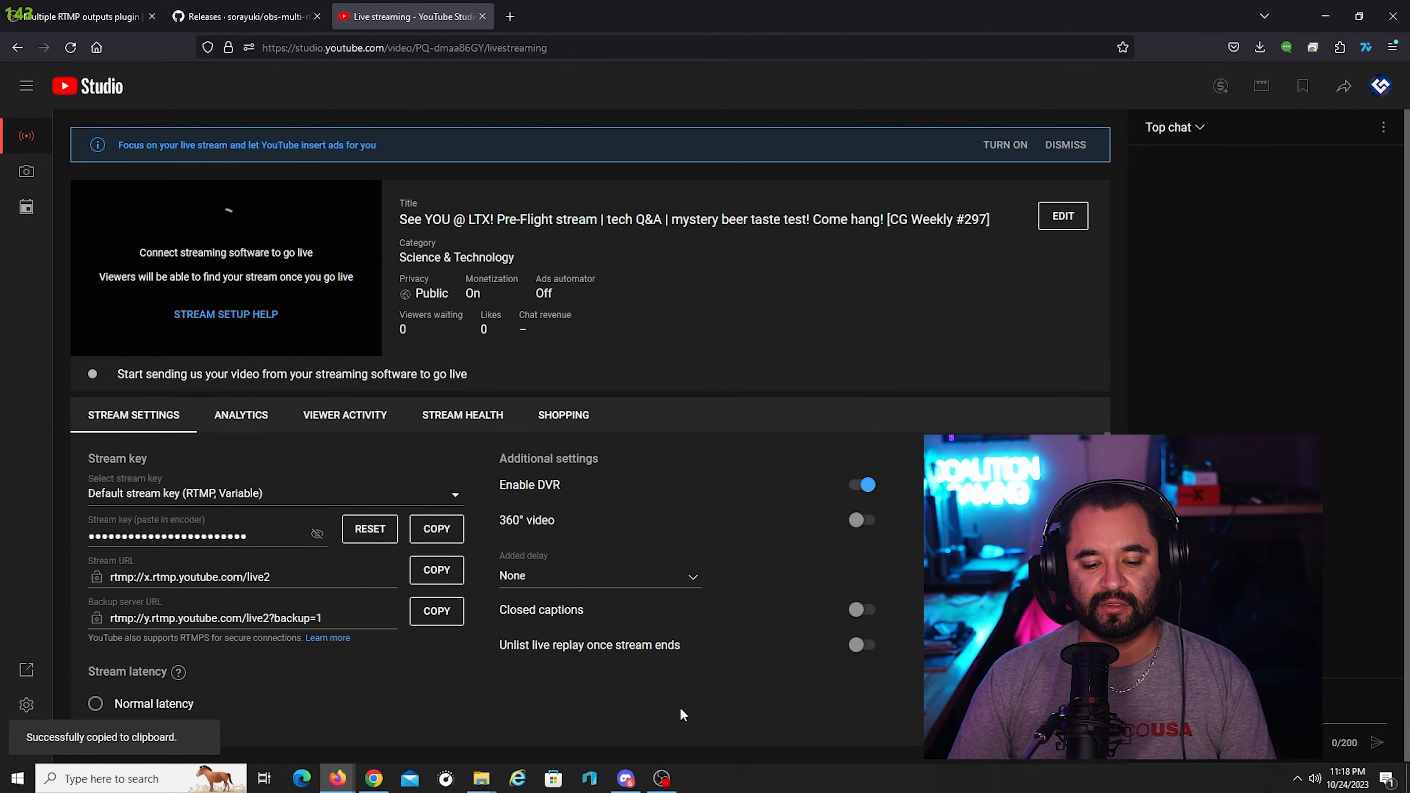
pyautogui.hotkey('alt', 'Tab')
pyautogui.hotkey('alt', 'Tab')
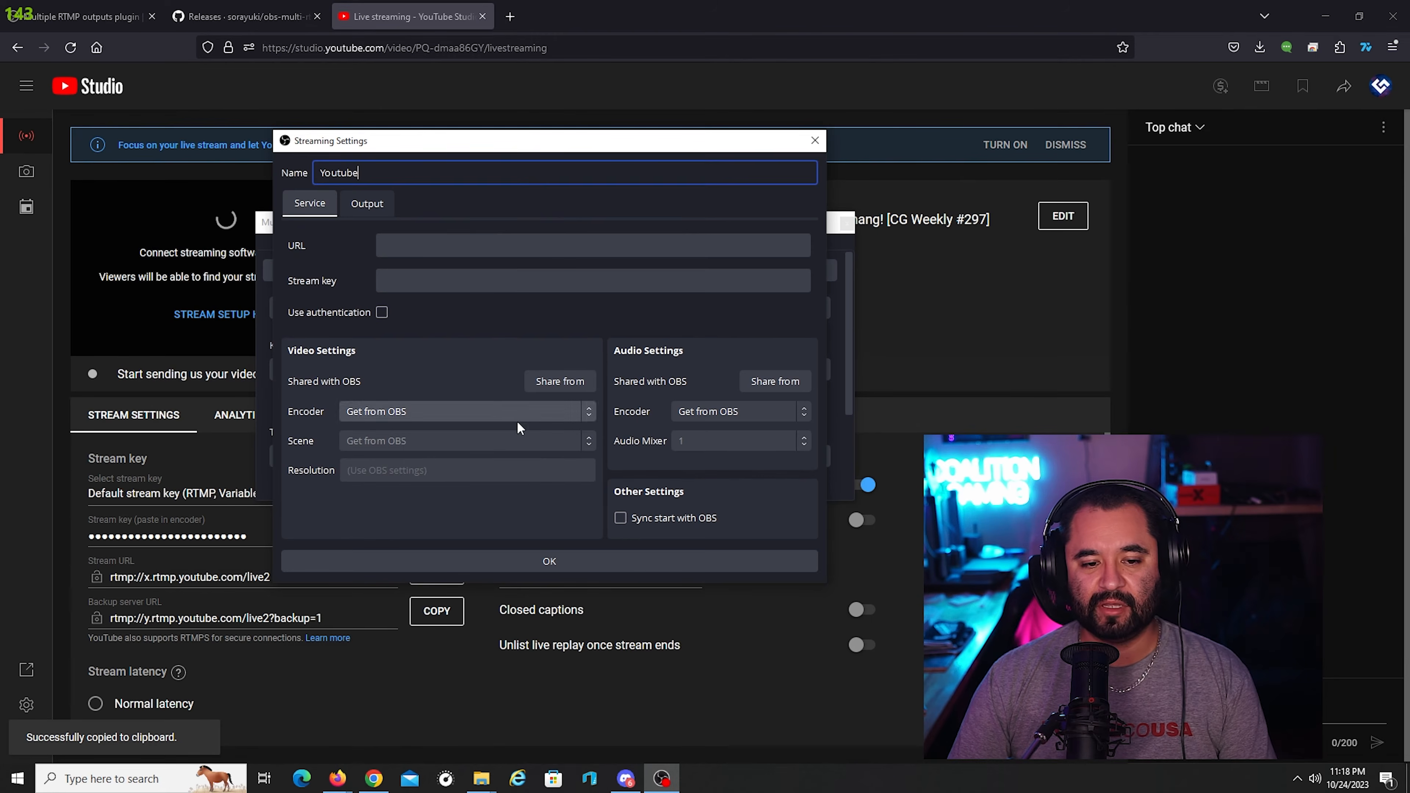
pyautogui.click(433, 246)
pyautogui.hotkey('ctrl', 'v')
# - Copy the stream key from YouTube Studio, paste it as the Youtube target's stream key in OBS and save the target
pyautogui.click(458, 277)
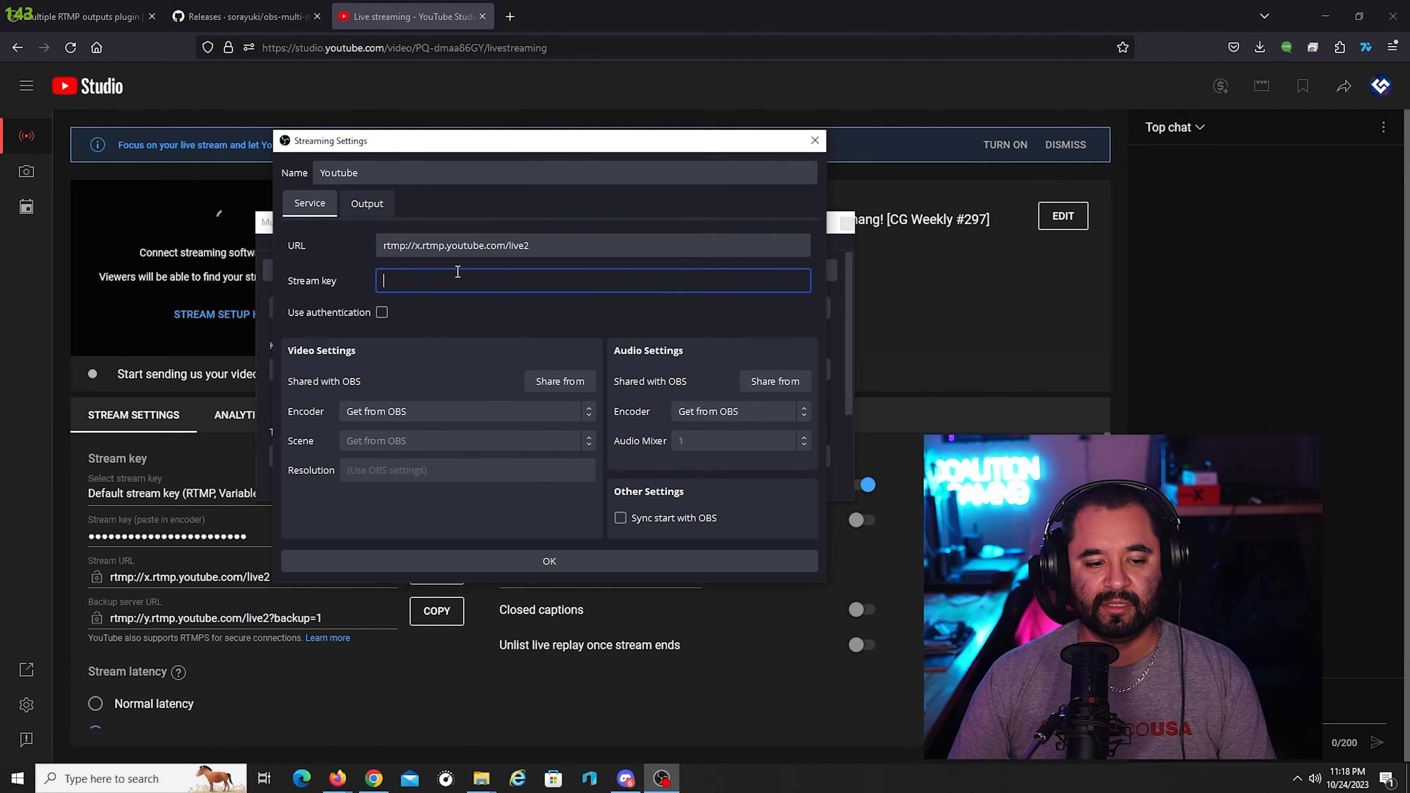
pyautogui.hotkey('alt', 'Tab')
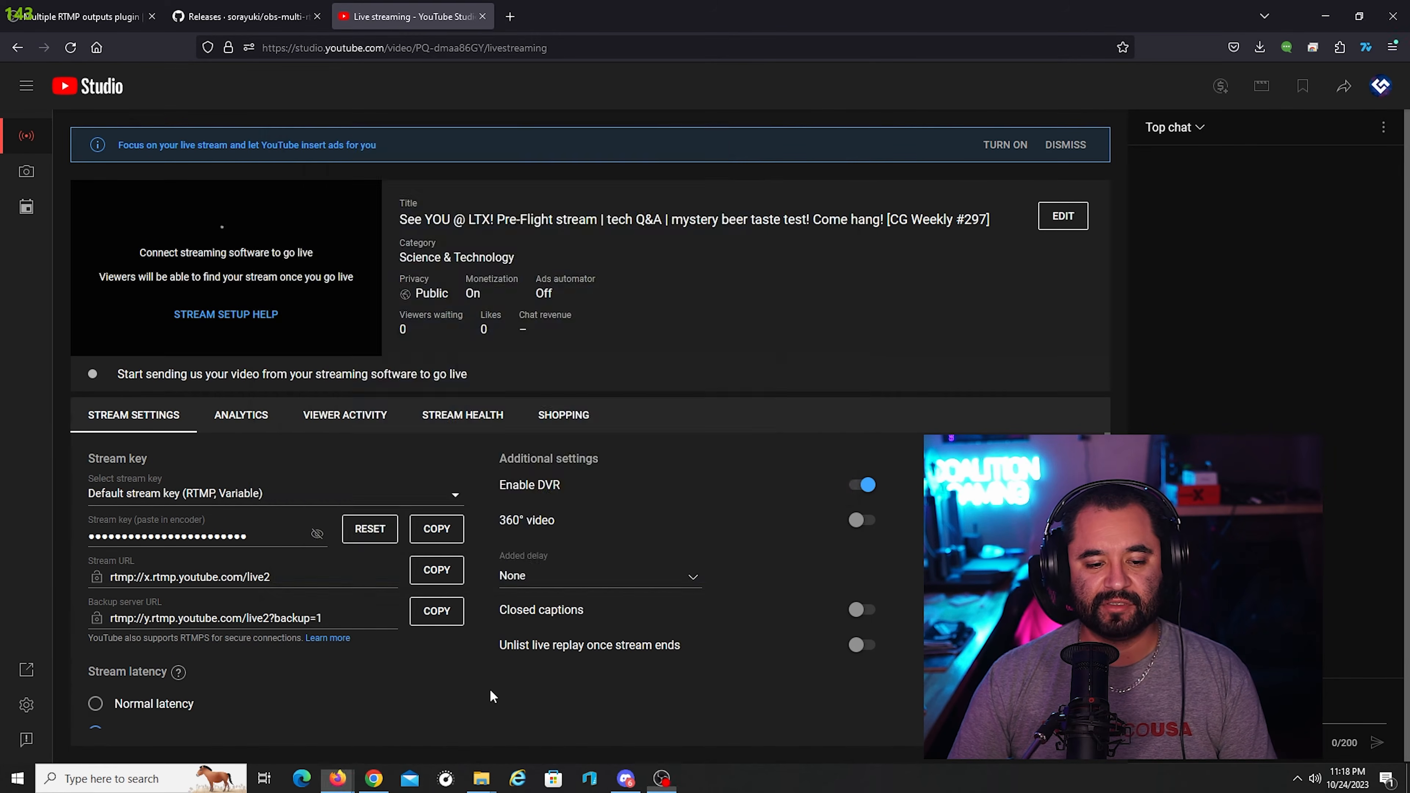
pyautogui.click(444, 534)
pyautogui.hotkey('alt', 'Tab')
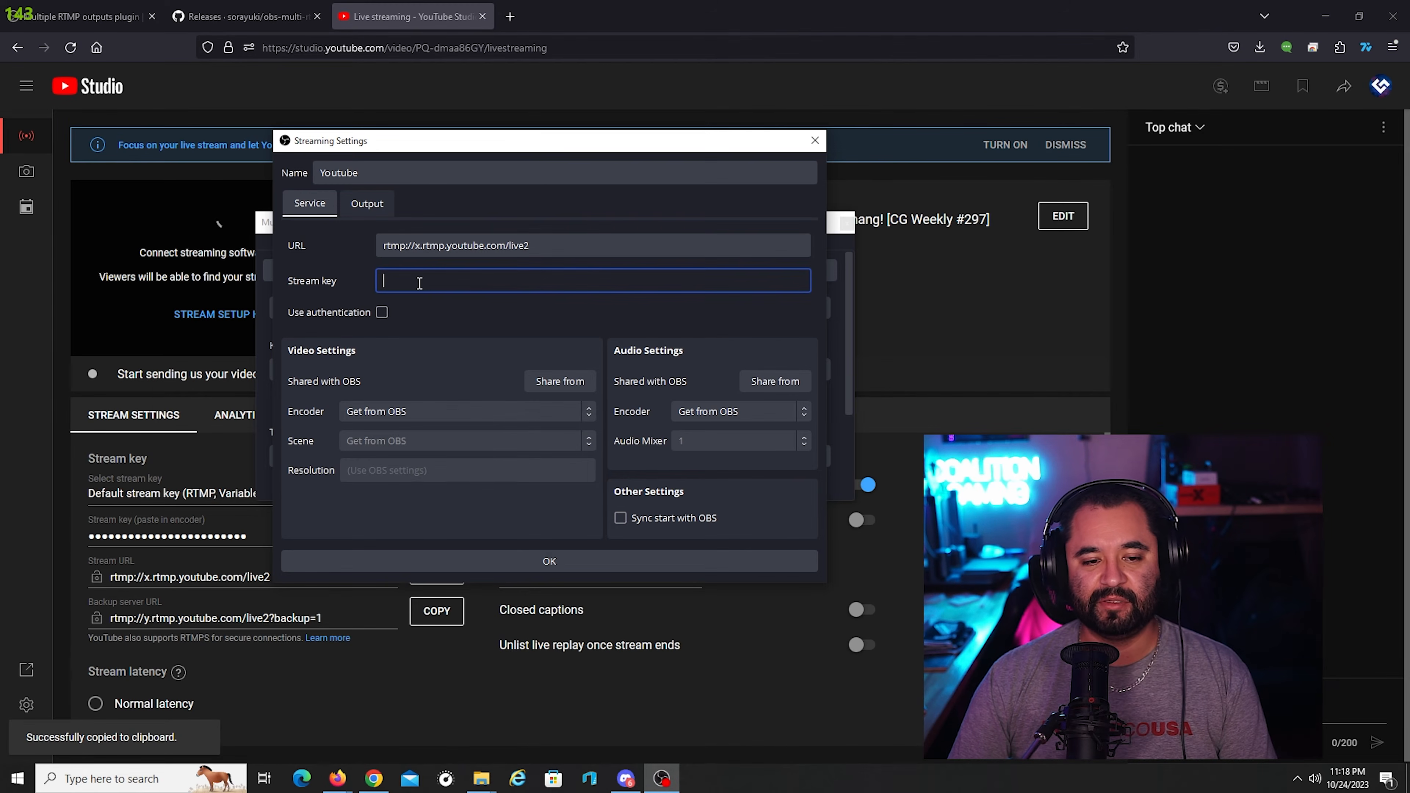
pyautogui.hotkey('ctrl', 'v')
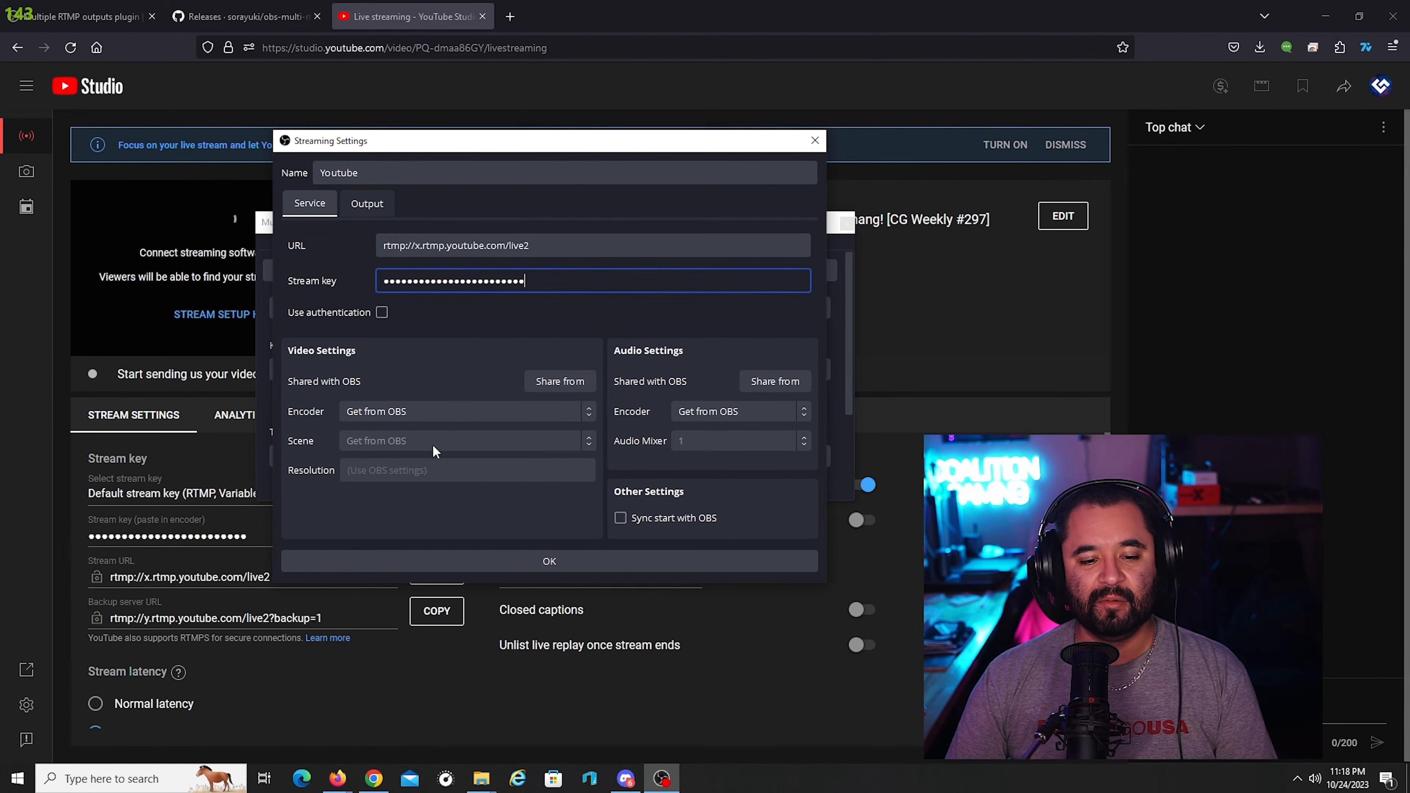
pyautogui.click(529, 562)
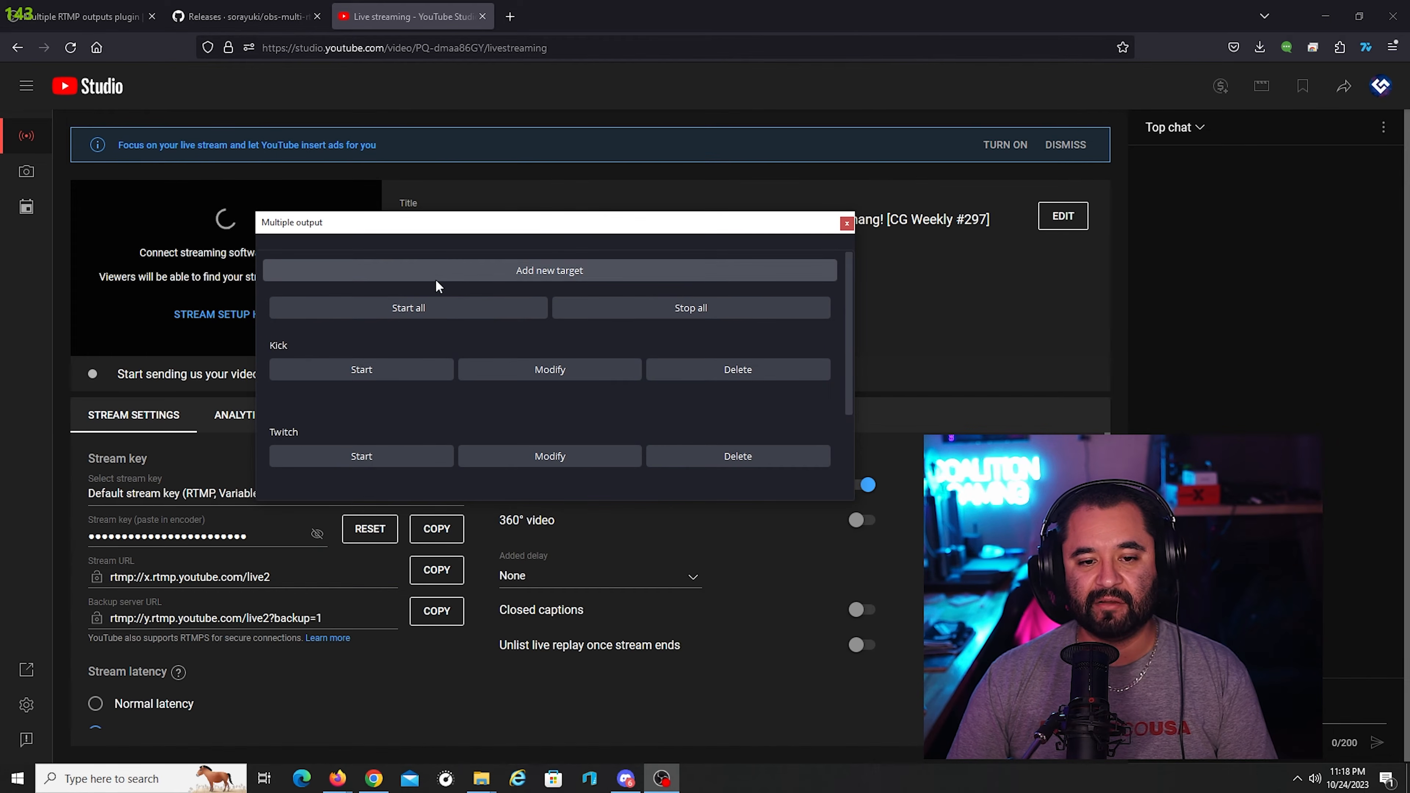
# - Try the NVIDIA NVENC H.264 [jim_nvenc] video encoder for the Kick target, examine its bitrate option, and close the settings without saving
pyautogui.scroll(-2, 373, 401)
pyautogui.scroll(1, 378, 440)
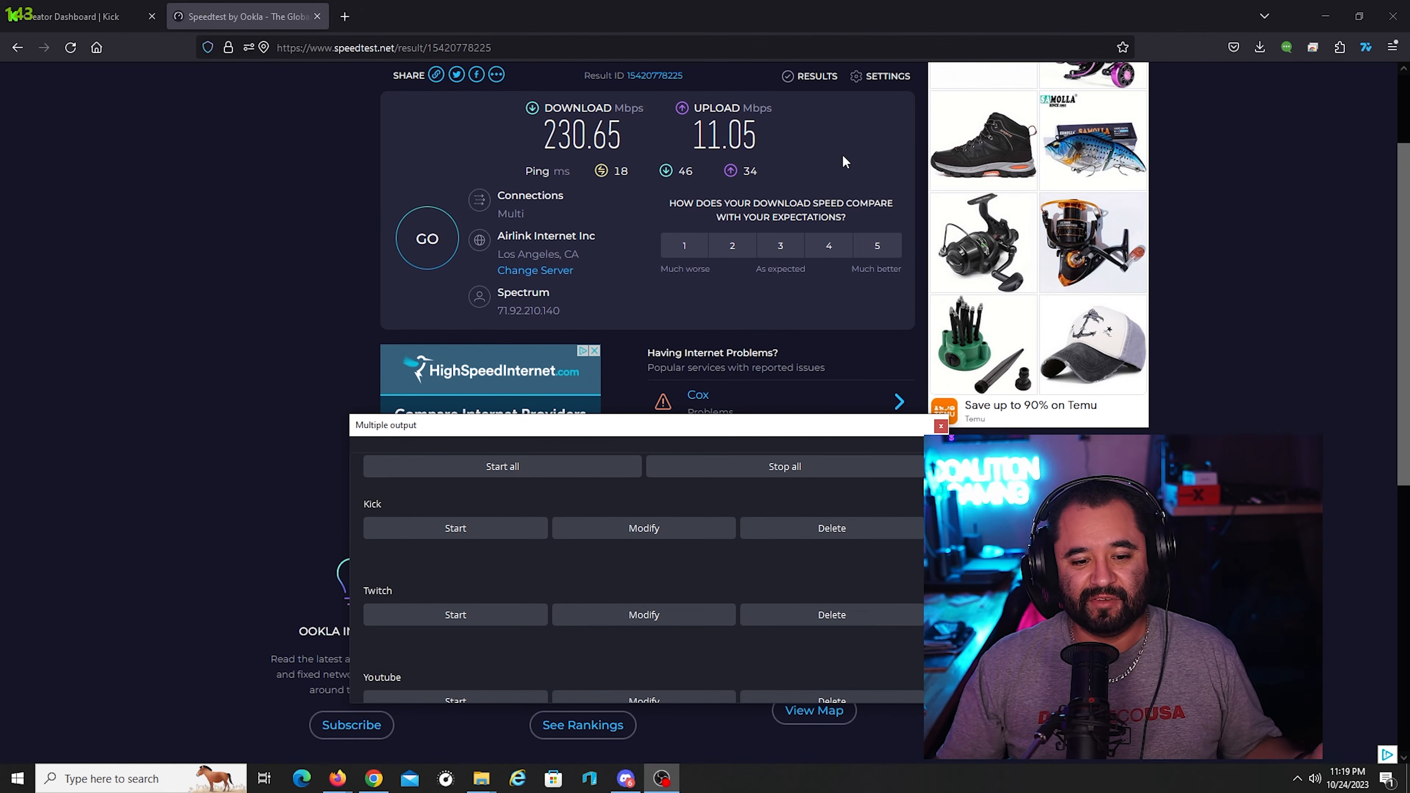
pyautogui.click(646, 528)
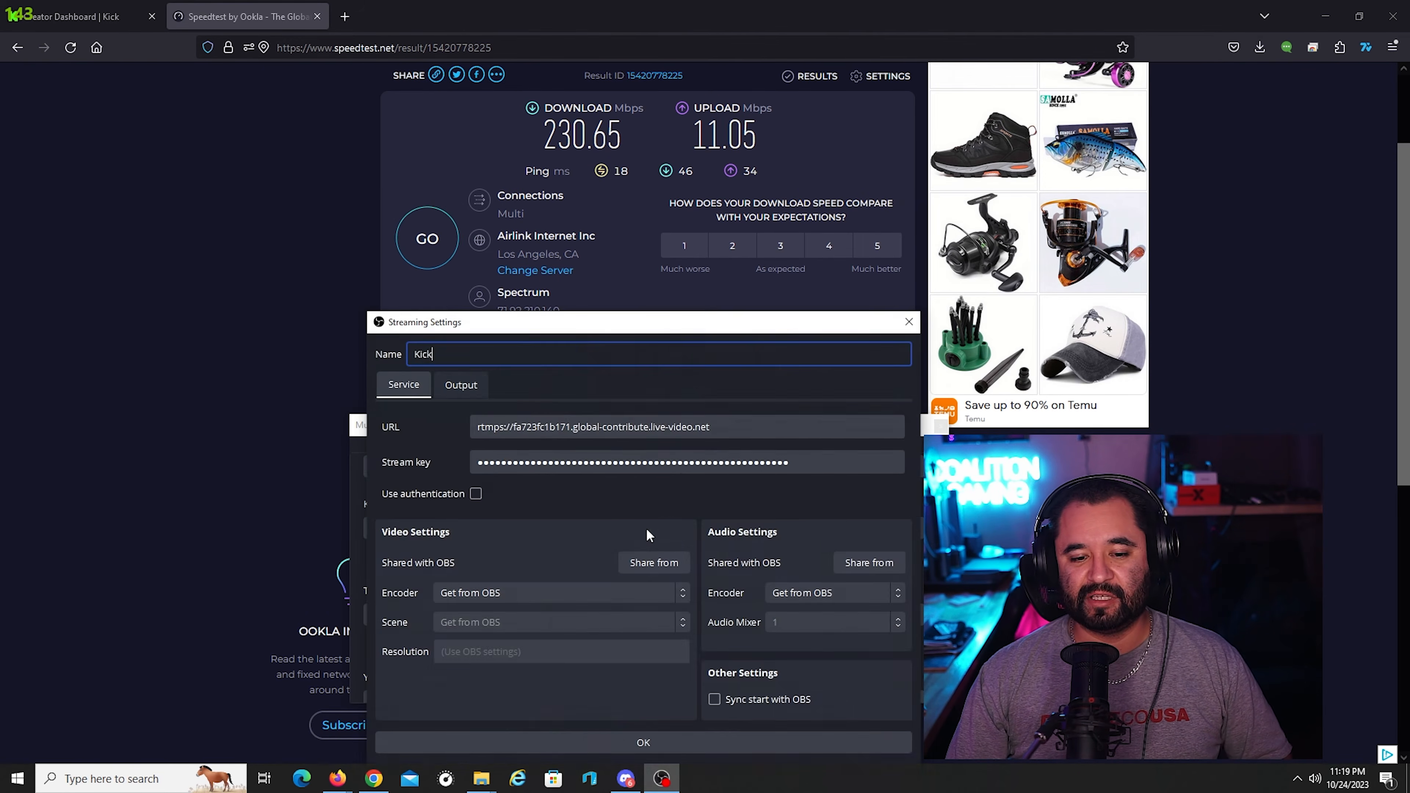
pyautogui.click(502, 553)
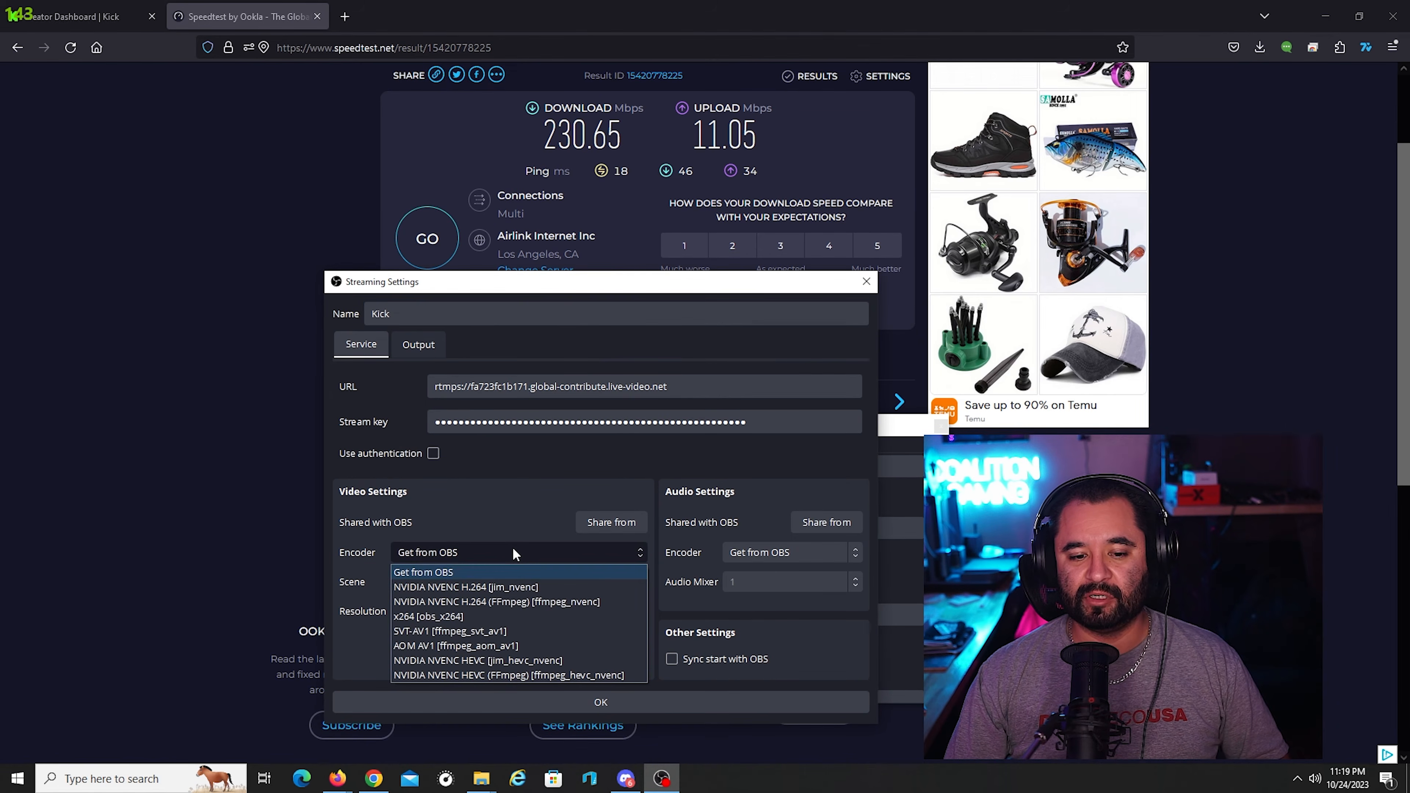
pyautogui.click(522, 588)
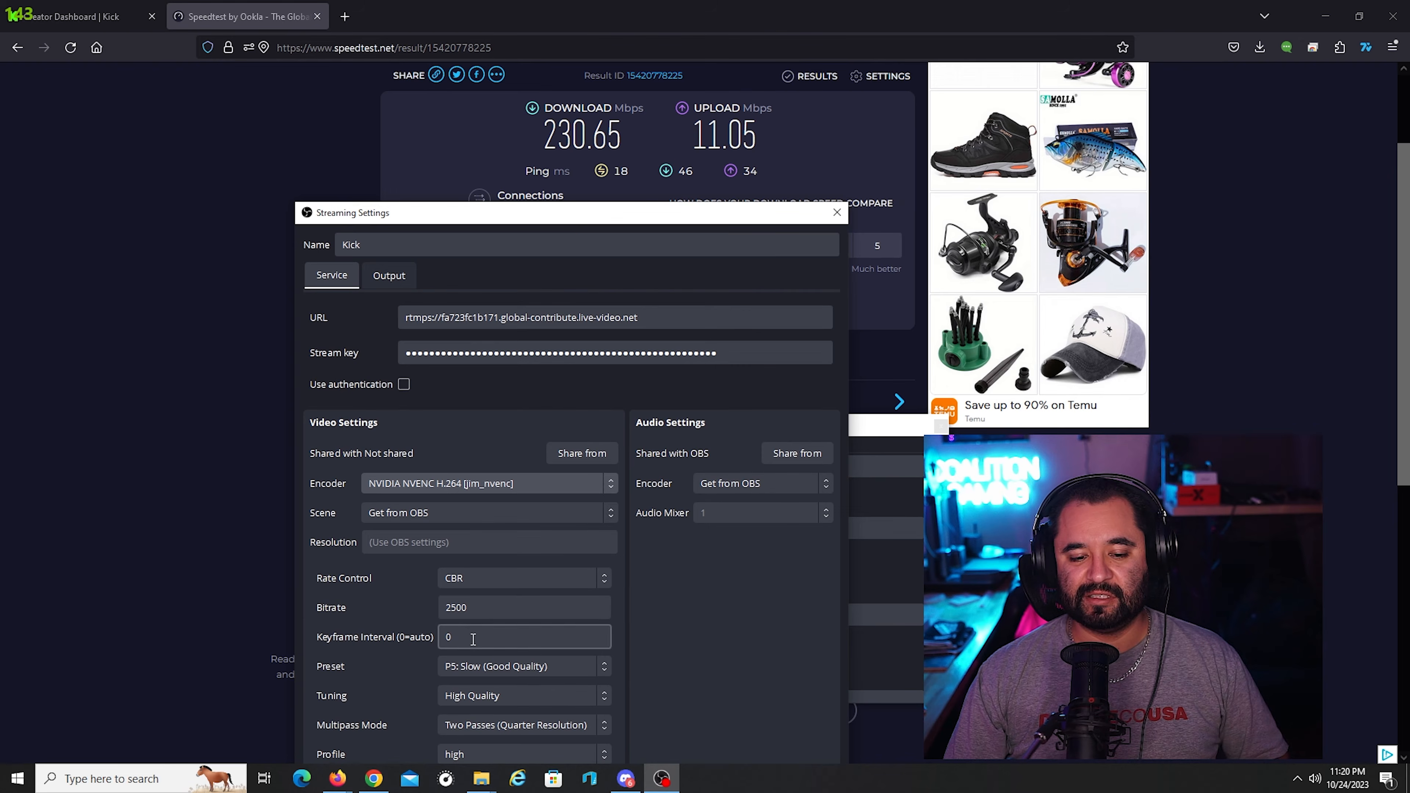
pyautogui.click(470, 606)
pyautogui.doubleClick(471, 606)
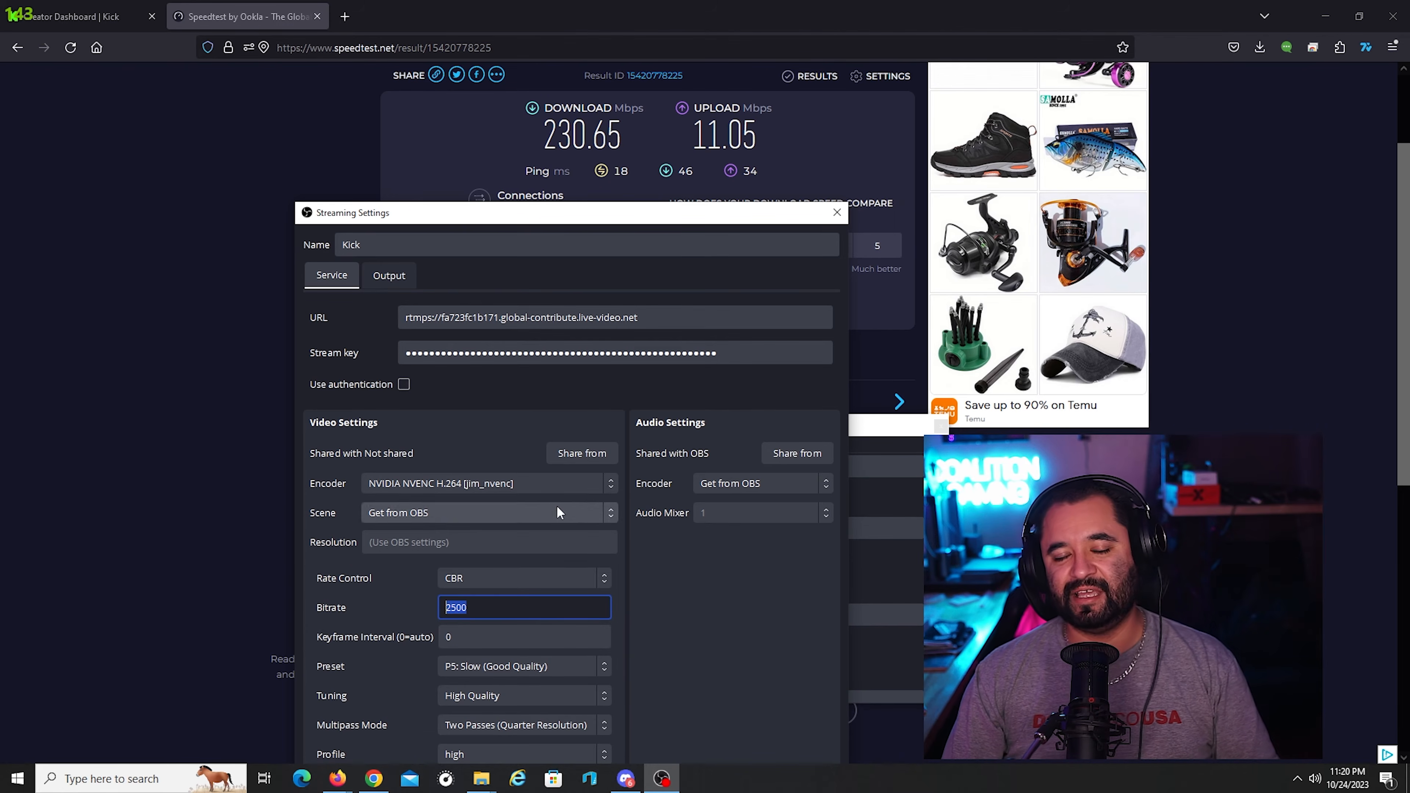
pyautogui.click(833, 217)
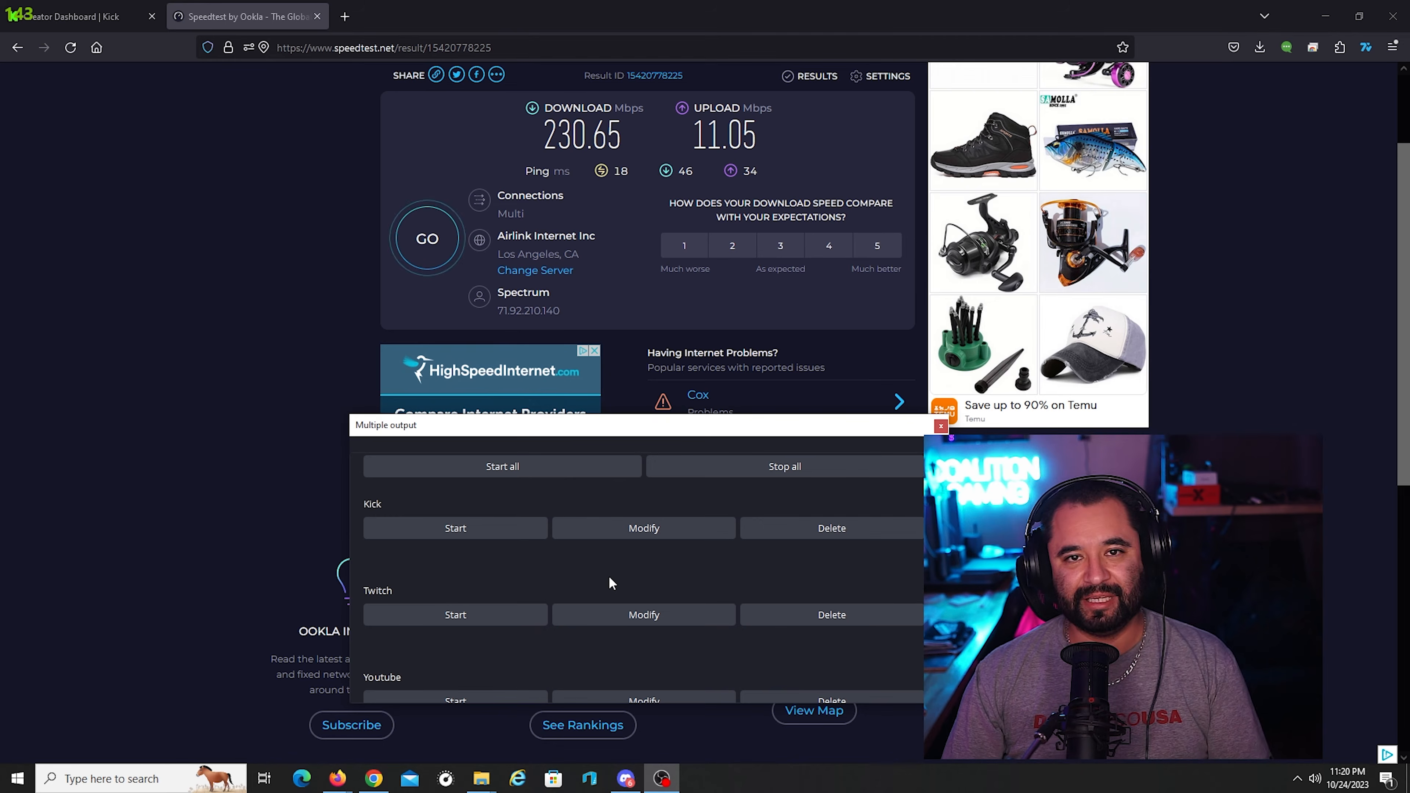
pyautogui.moveTo(747, 422); pyautogui.dragTo(736, 414)
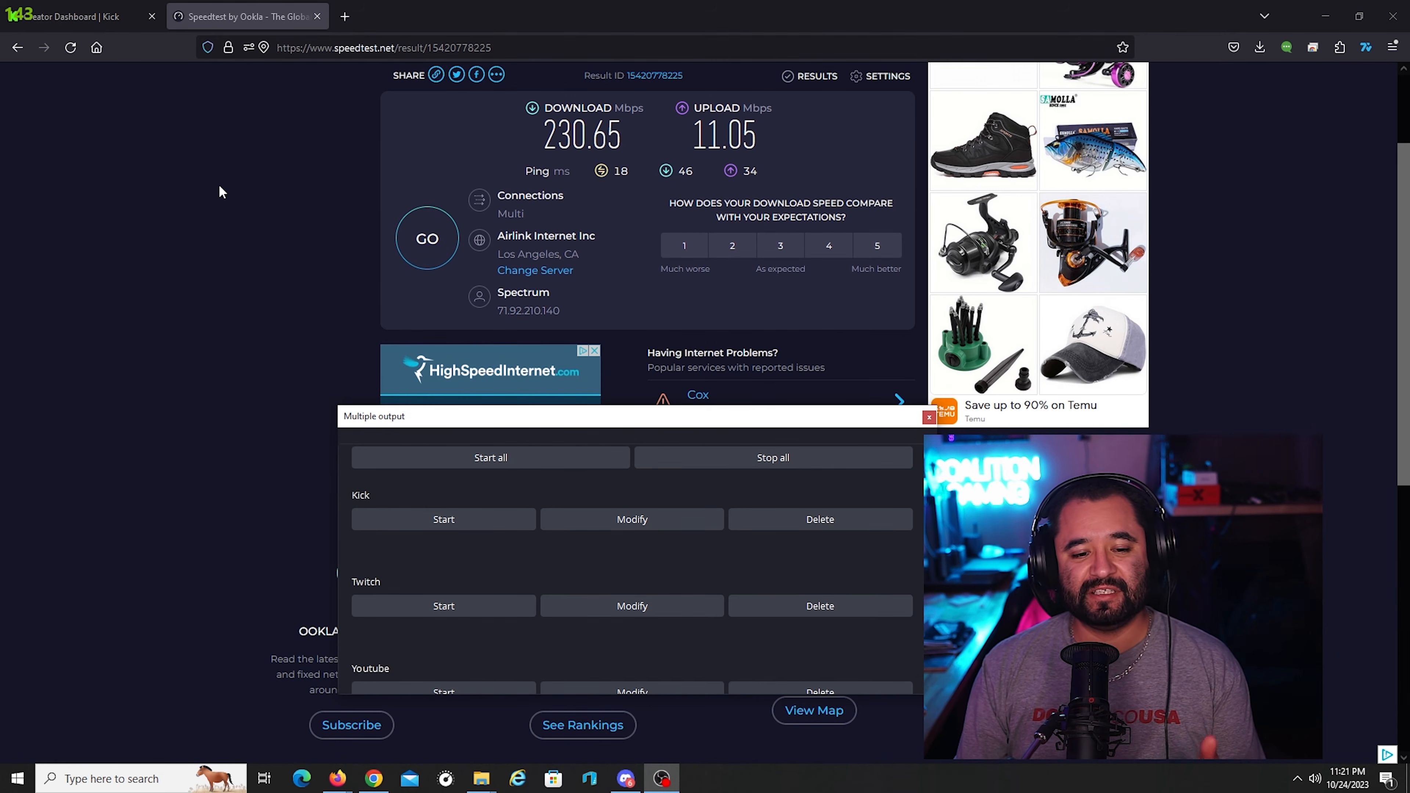
pyautogui.scroll(-1, 581, 534)
pyautogui.scroll(1, 582, 535)
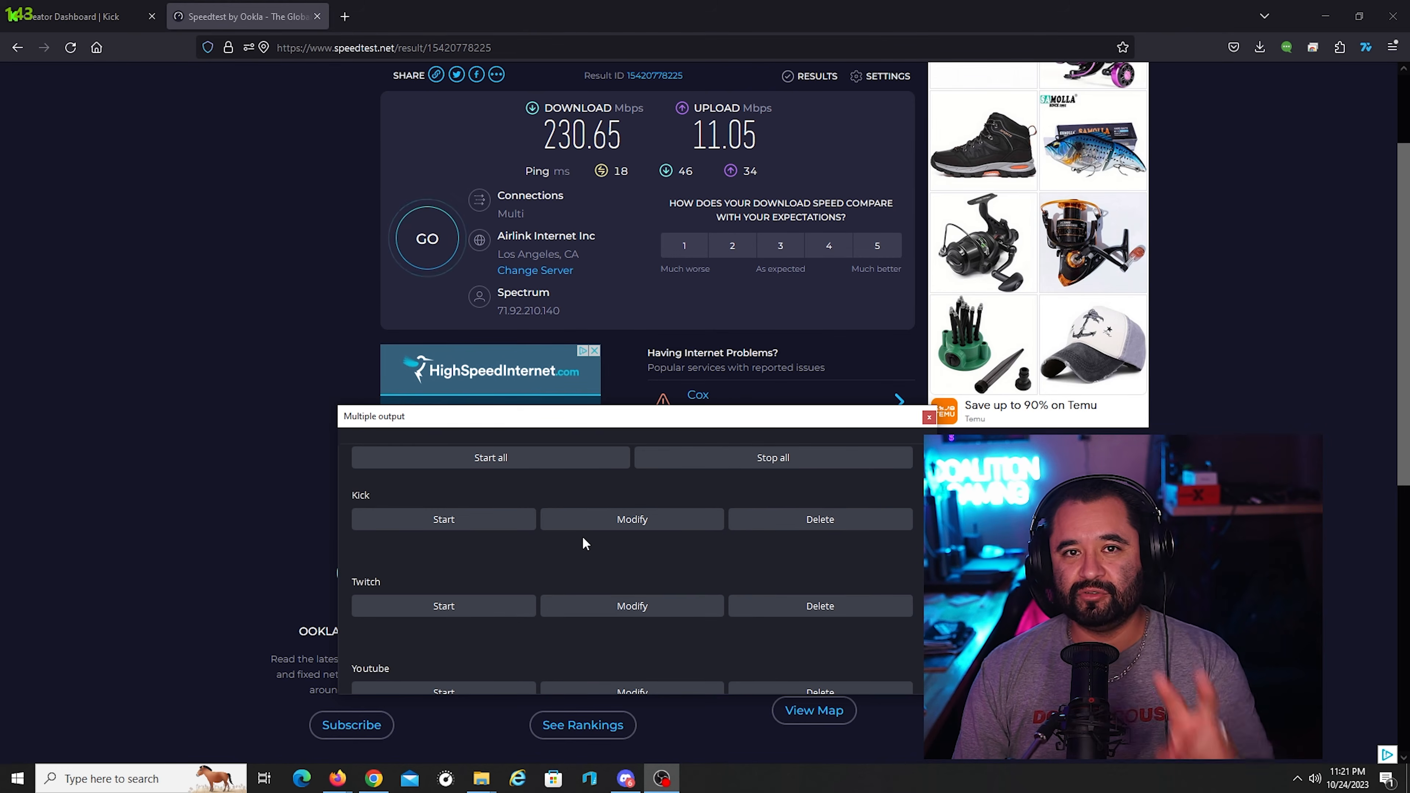